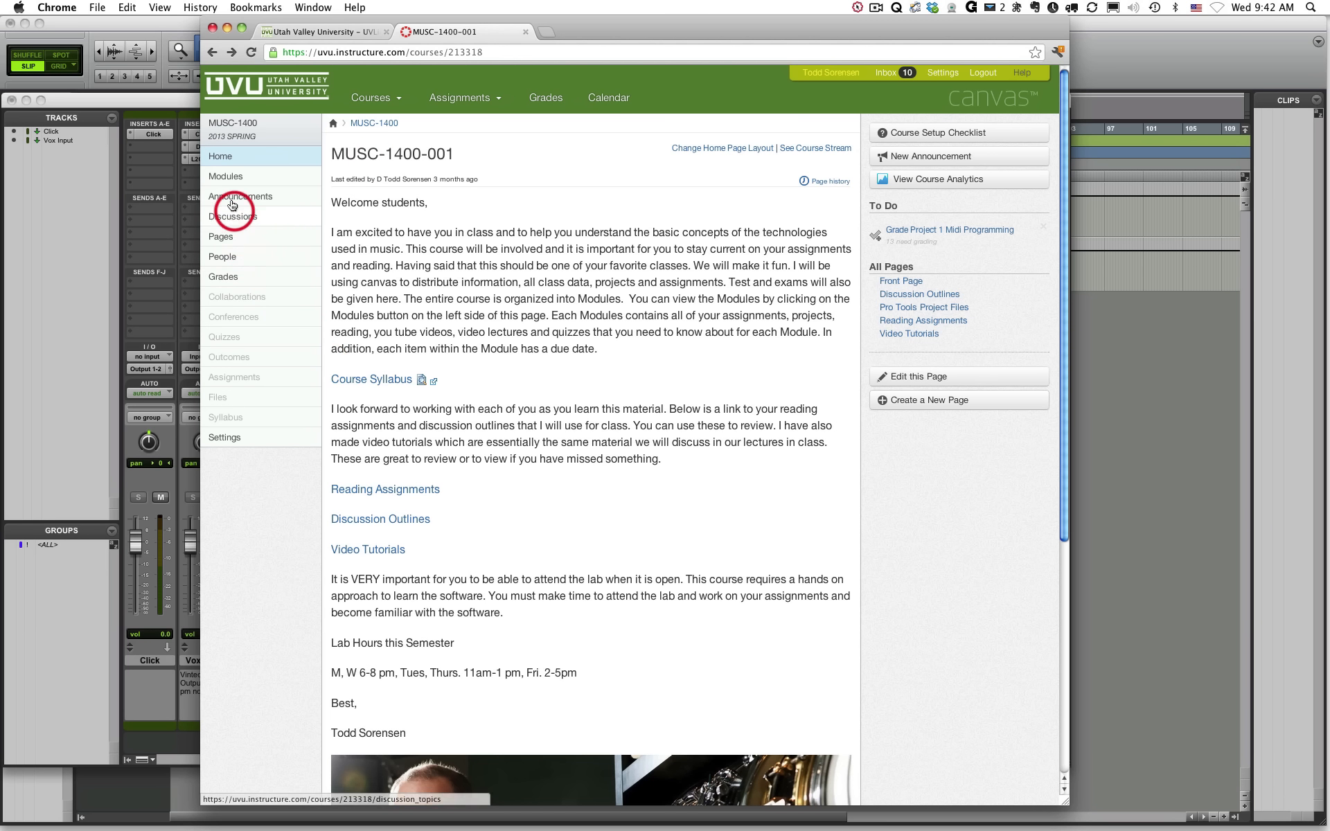
# - Open the Project 2 Creating Music with Loops assignment from the MUSC-1400 course modules and review its requirements
pyautogui.click(225, 178)
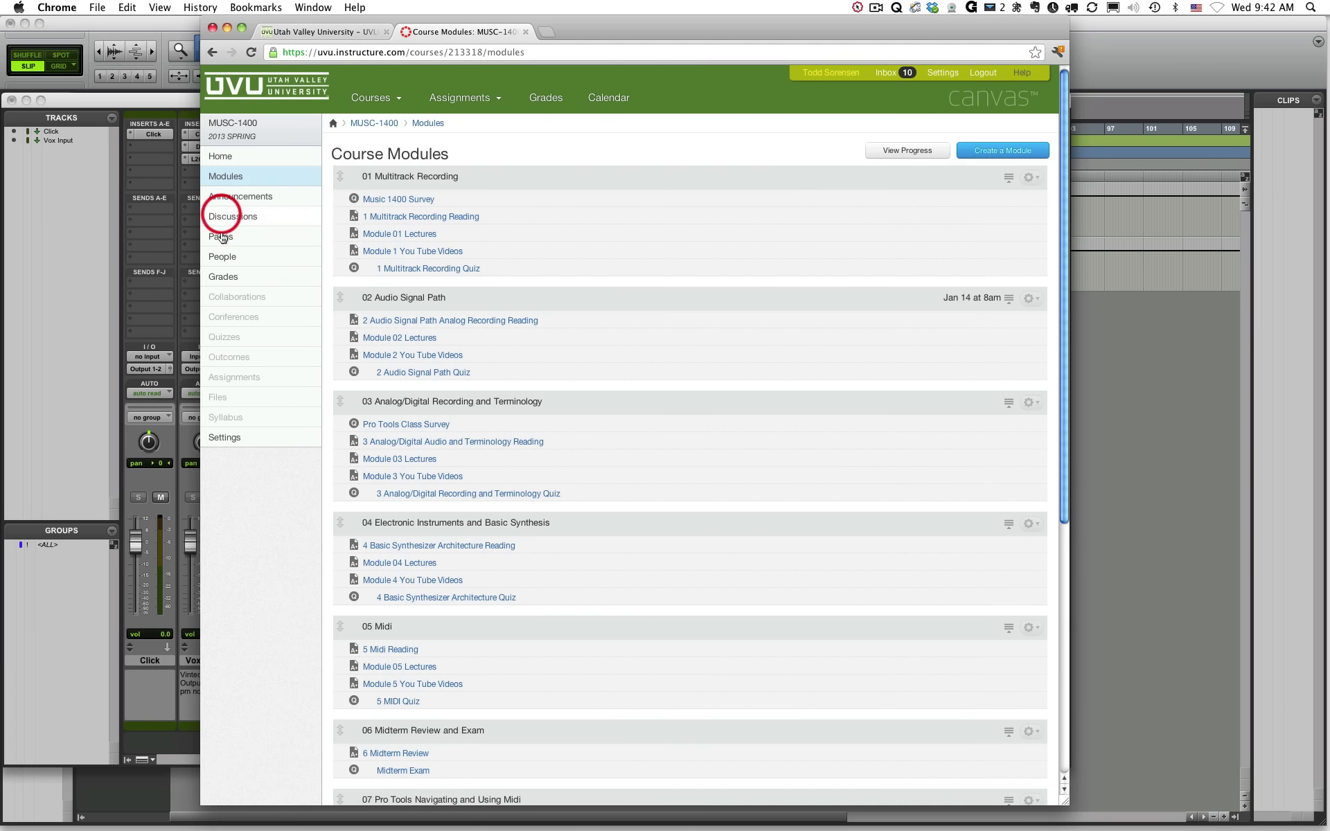
pyautogui.scroll(-5, 457, 379)
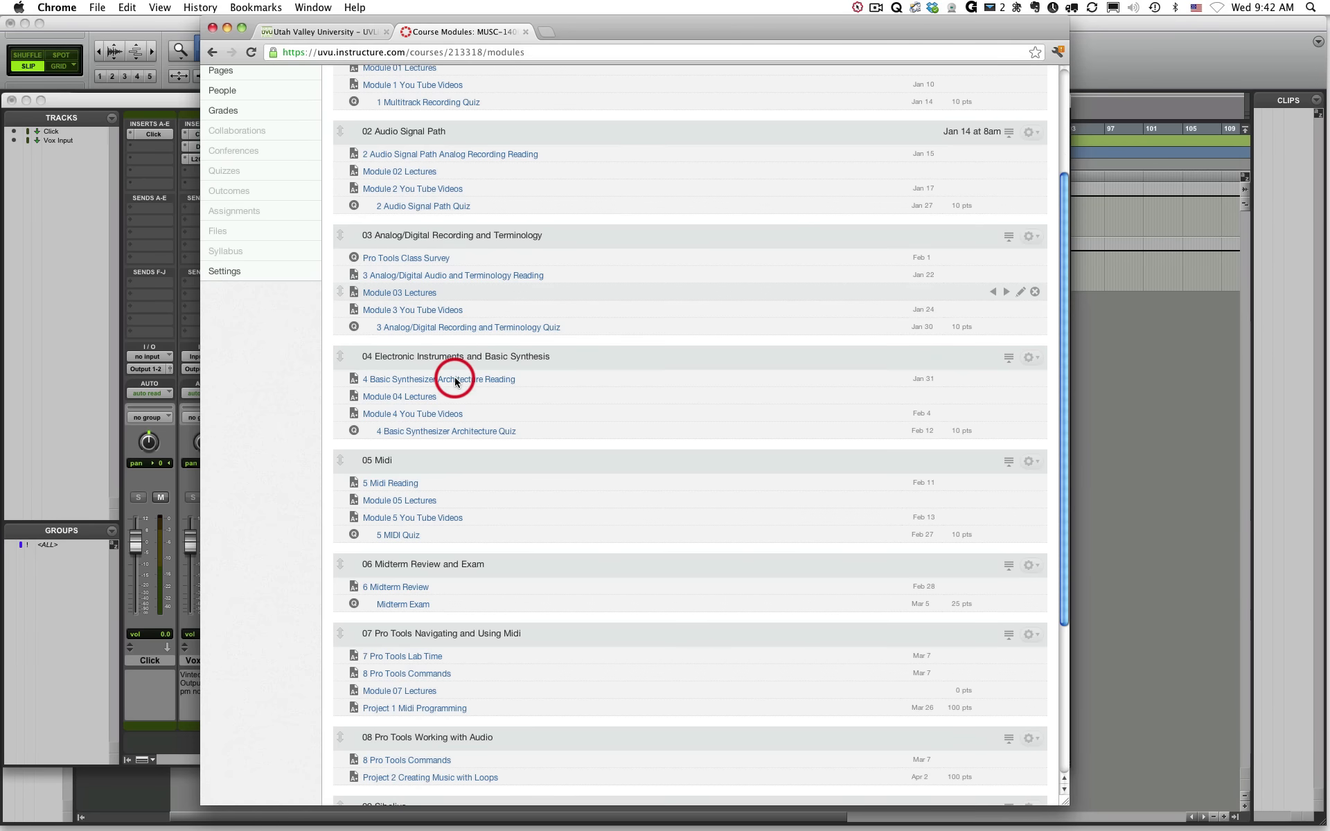
pyautogui.scroll(-2, 455, 381)
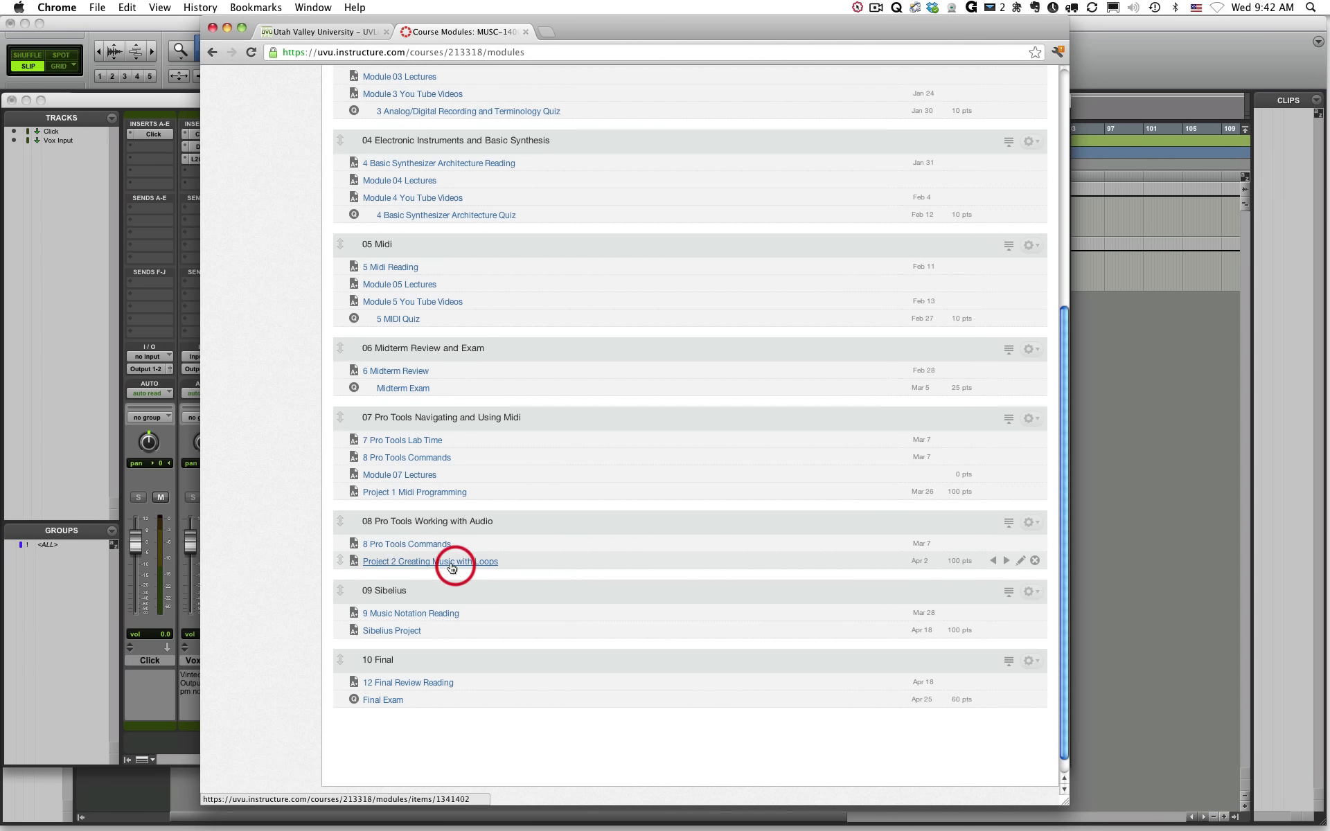
pyautogui.click(430, 563)
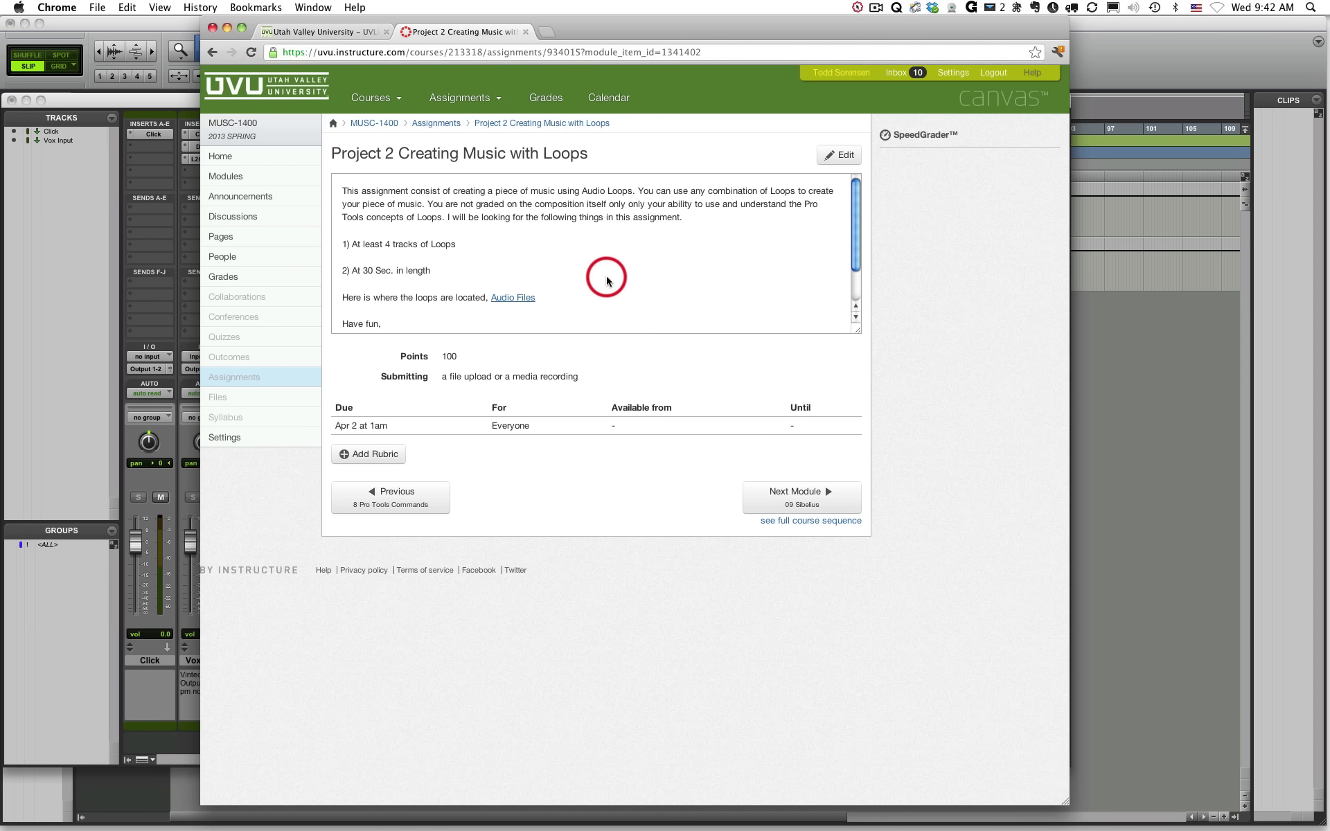
pyautogui.scroll(-2, 606, 277)
pyautogui.scroll(2, 606, 280)
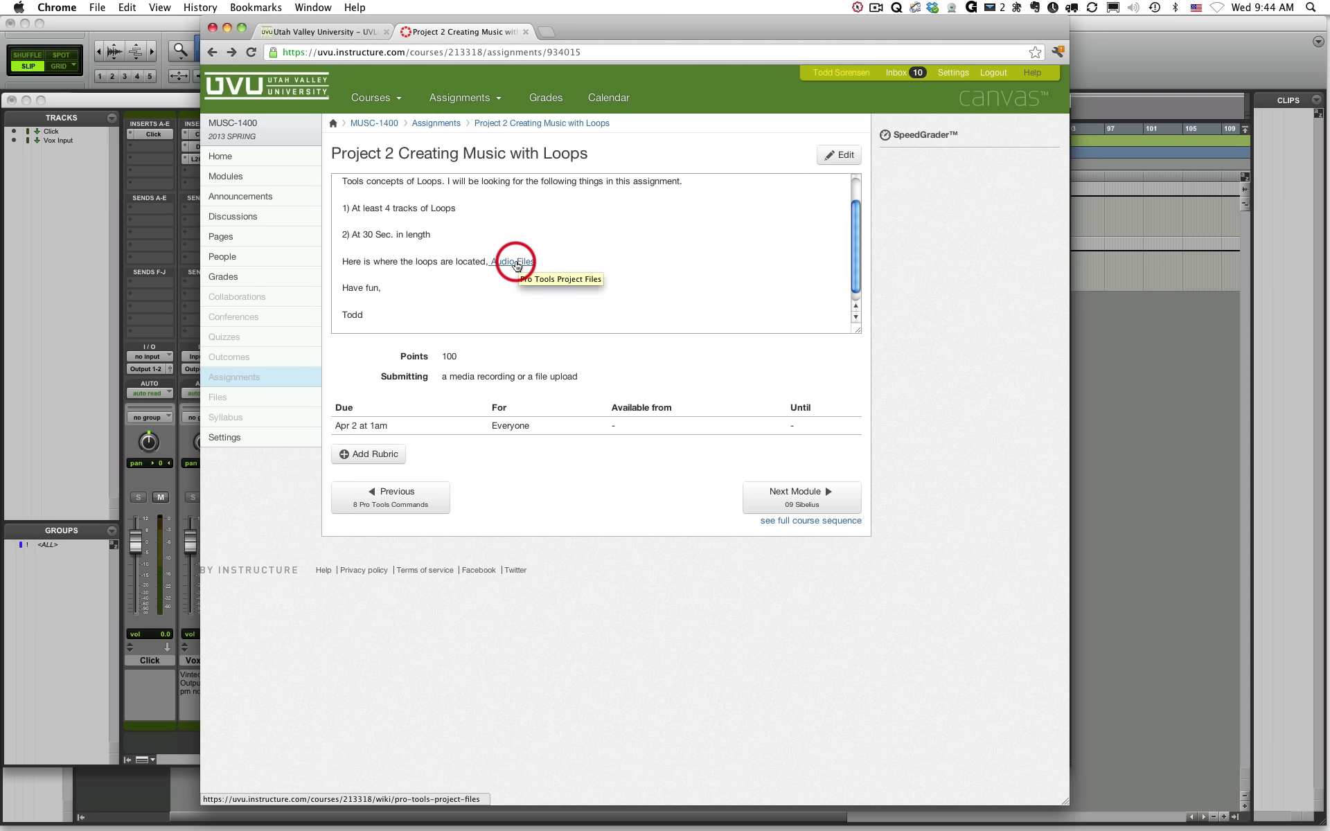
# - Download Funk Bass.zip, BT Beats 2.zip, BT Beats 1.zip and Guitar Odyssey.zip from the assignment's linked Audio Files page
pyautogui.click(517, 264)
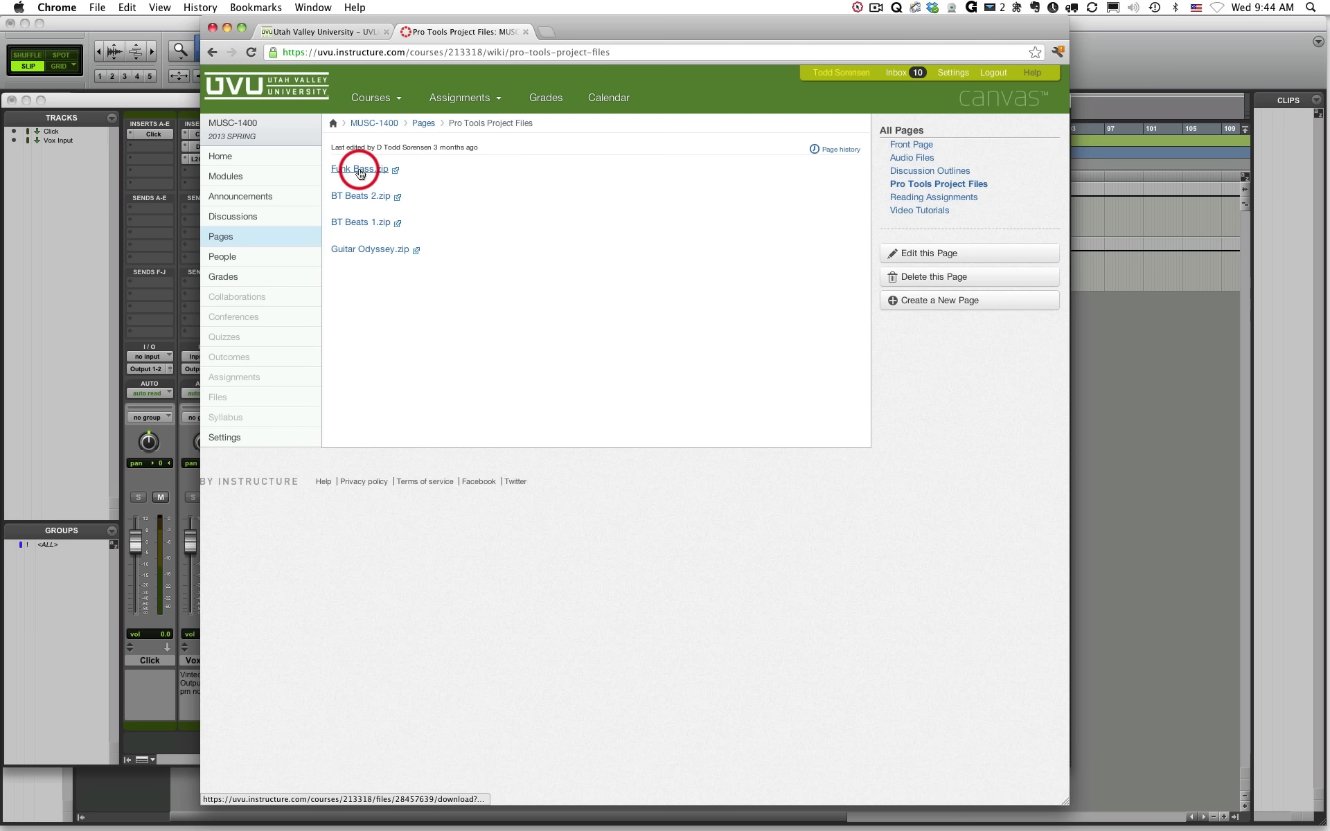
pyautogui.click(361, 174)
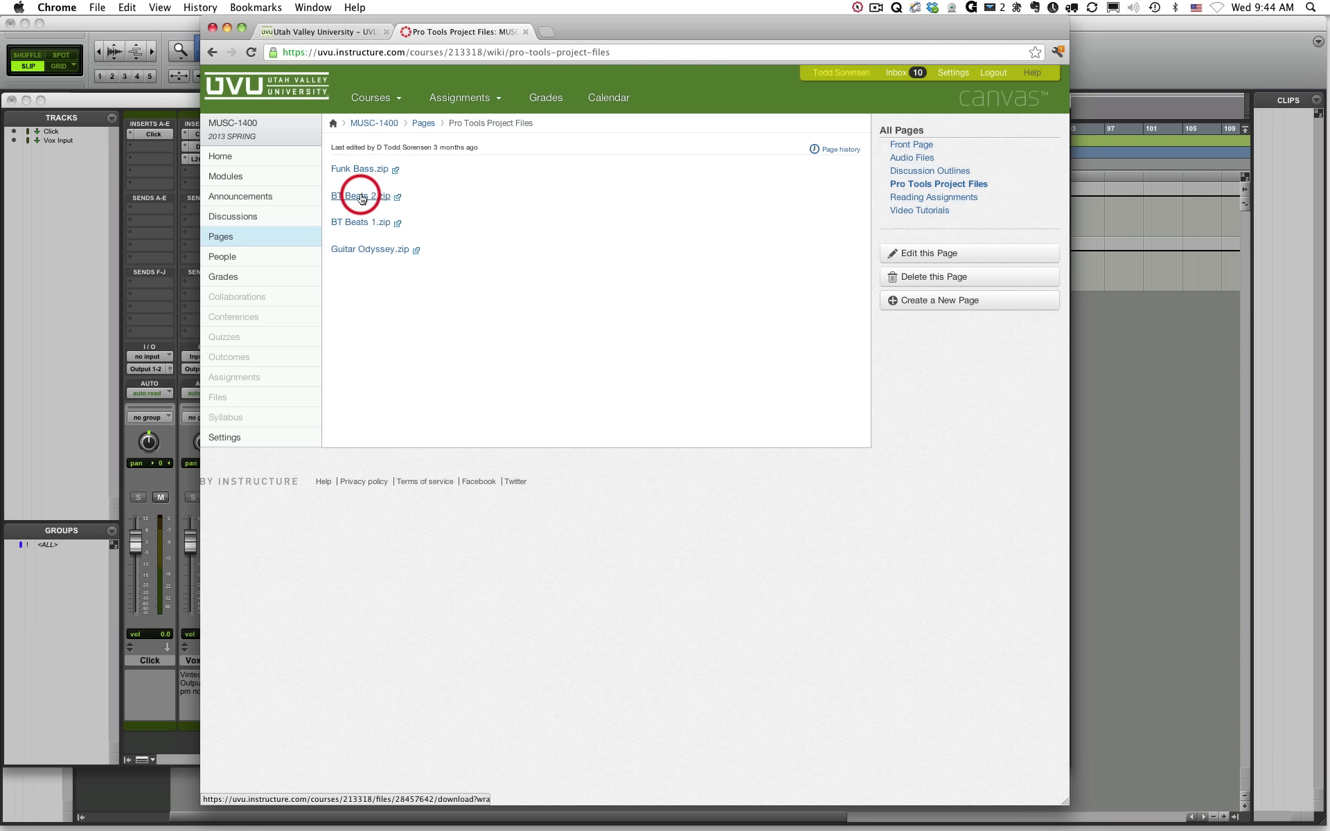
pyautogui.click(361, 197)
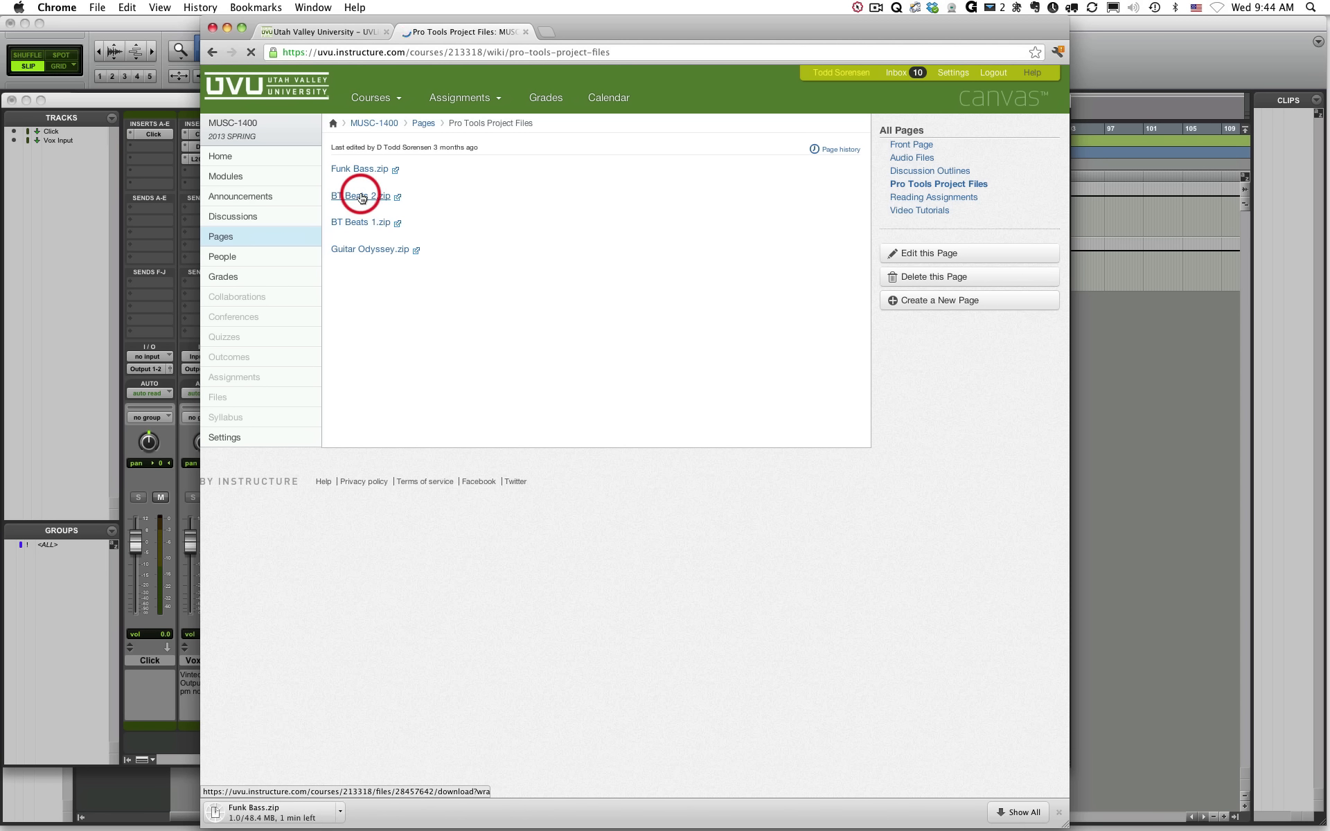
pyautogui.click(363, 223)
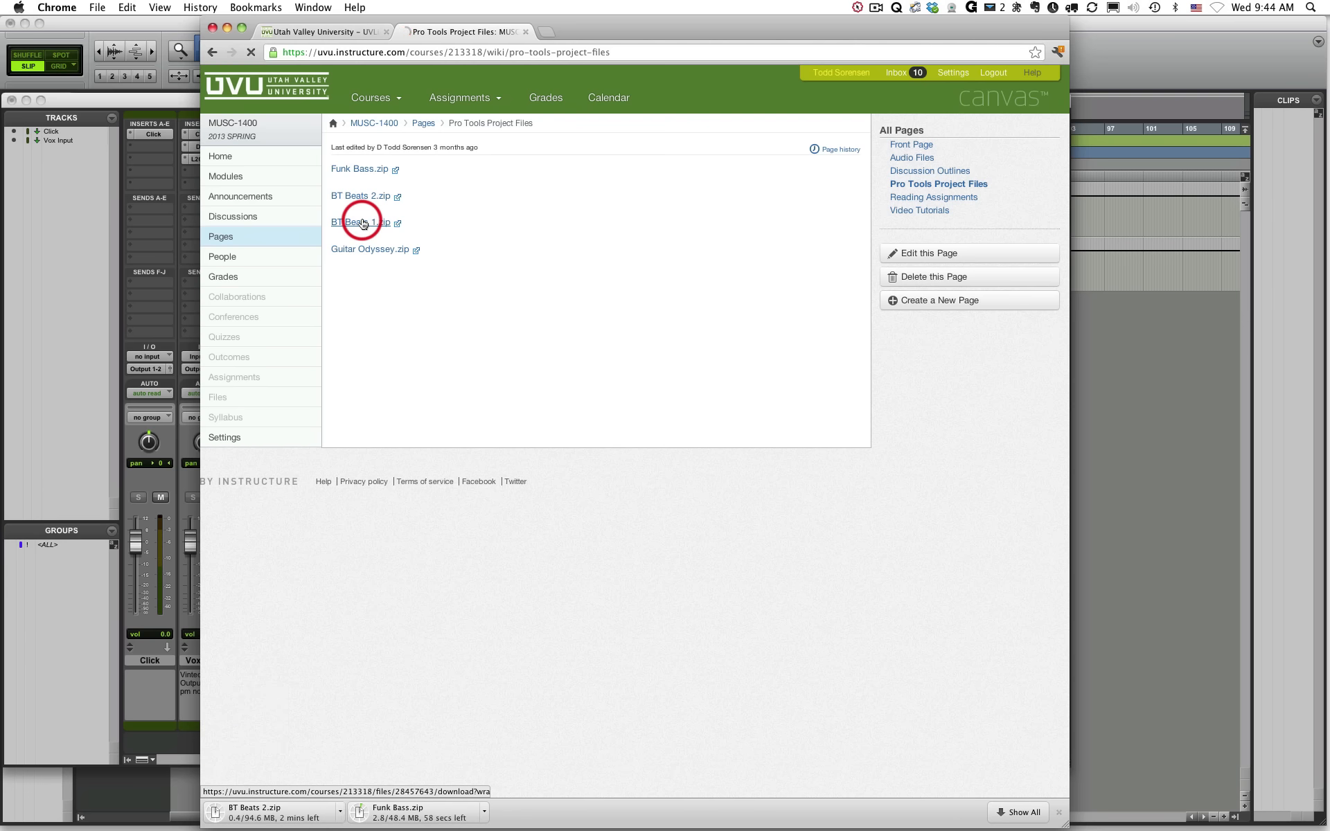
pyautogui.click(363, 251)
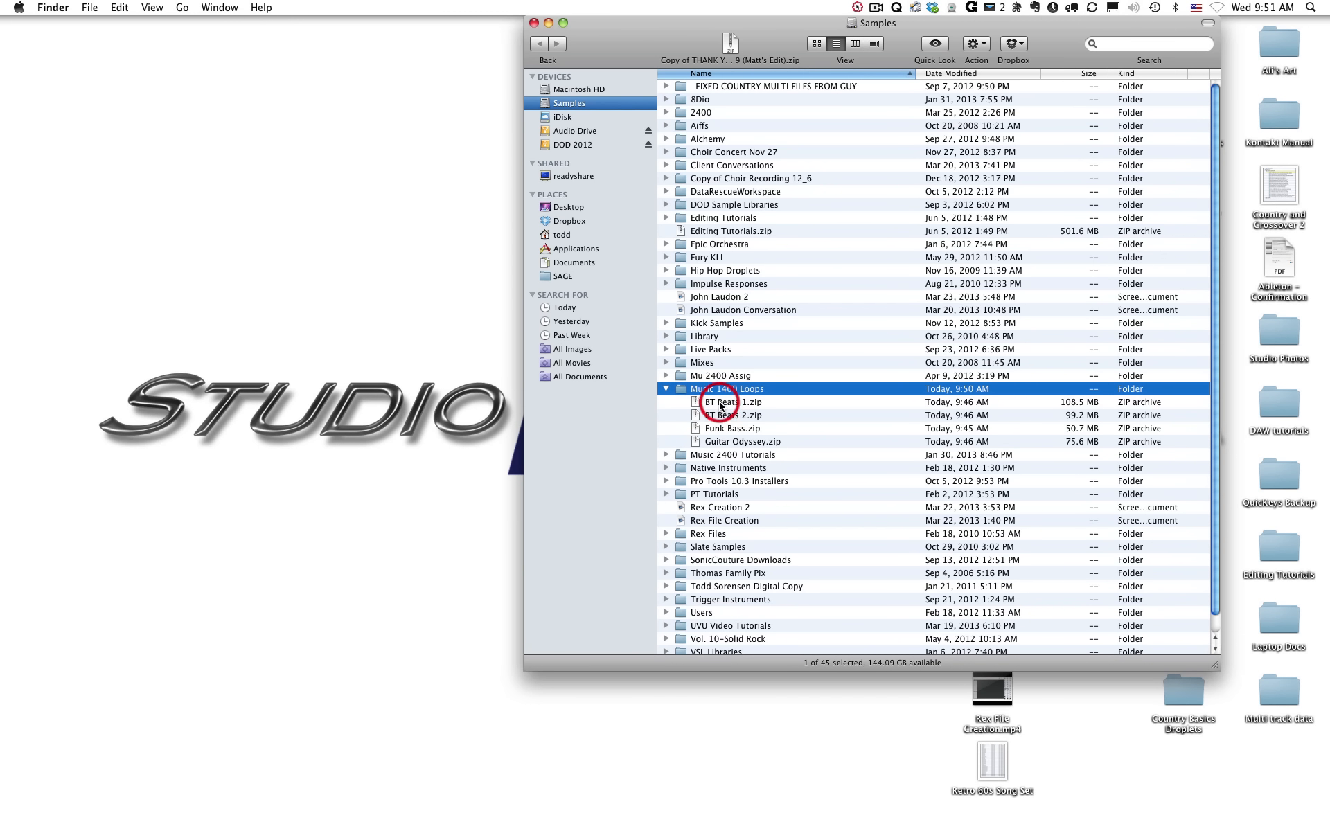
# - In Finder, unarchive BT Beats 1.zip, BT Beats 2.zip, Funk Bass.zip and Guitar Odyssey.zip inside the Music 1400 Loops folder
pyautogui.click(721, 406)
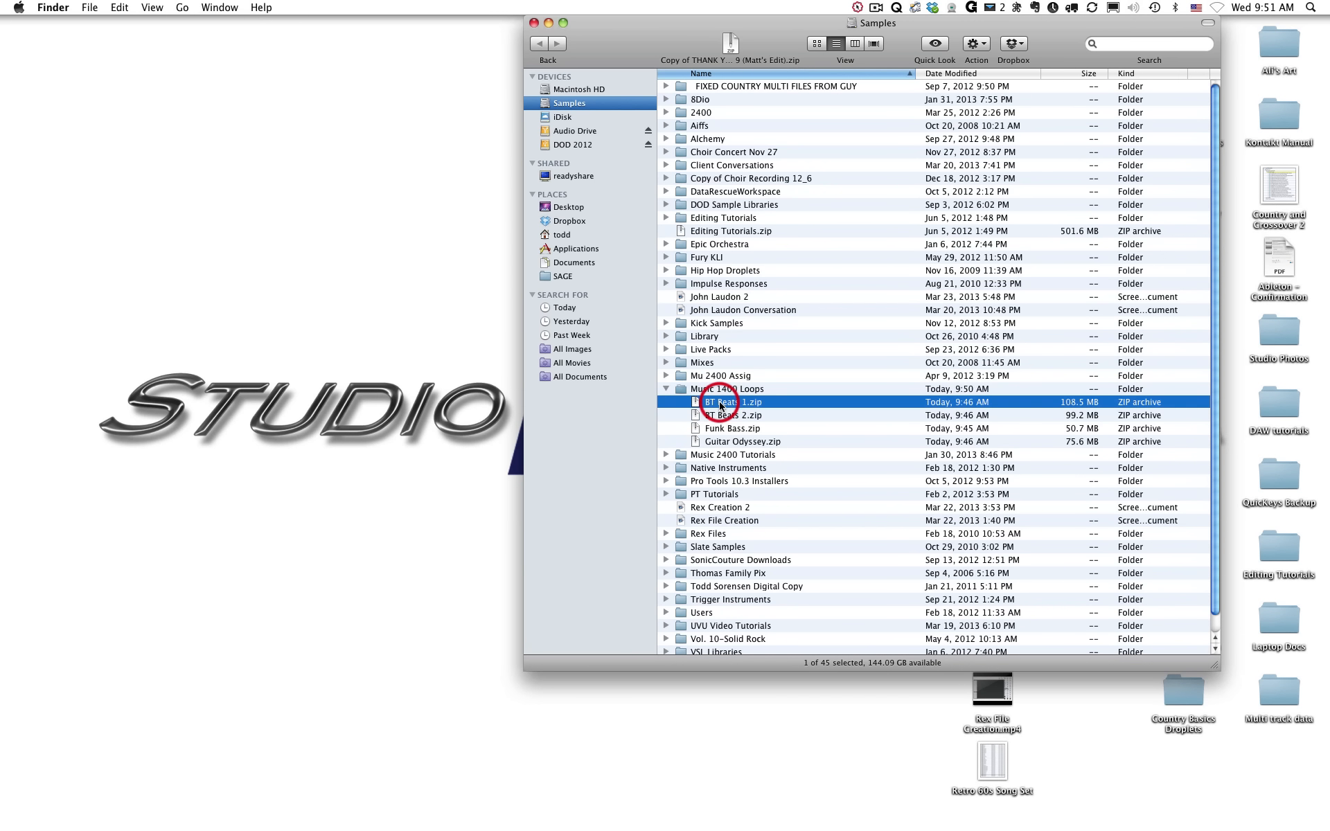
pyautogui.doubleClick(722, 416)
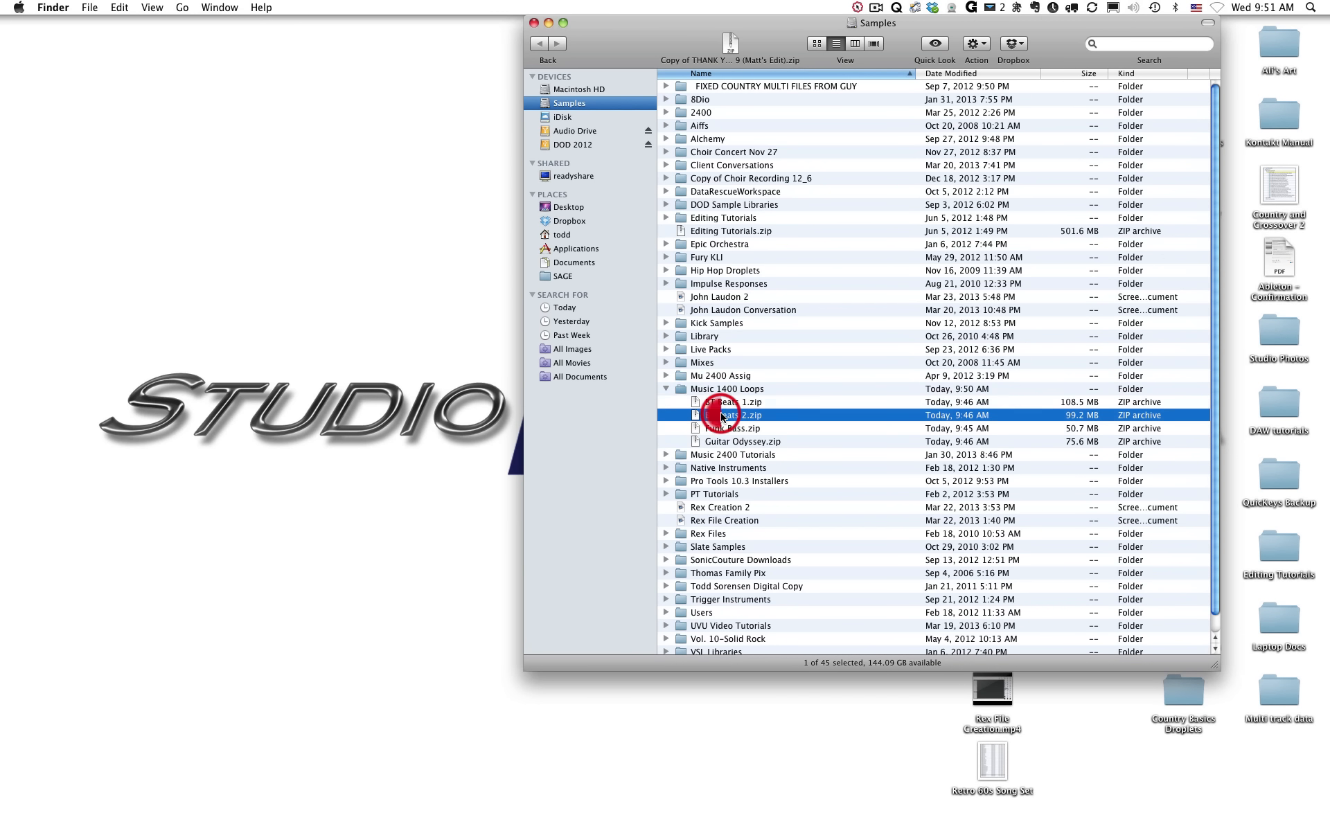
pyautogui.doubleClick(720, 429)
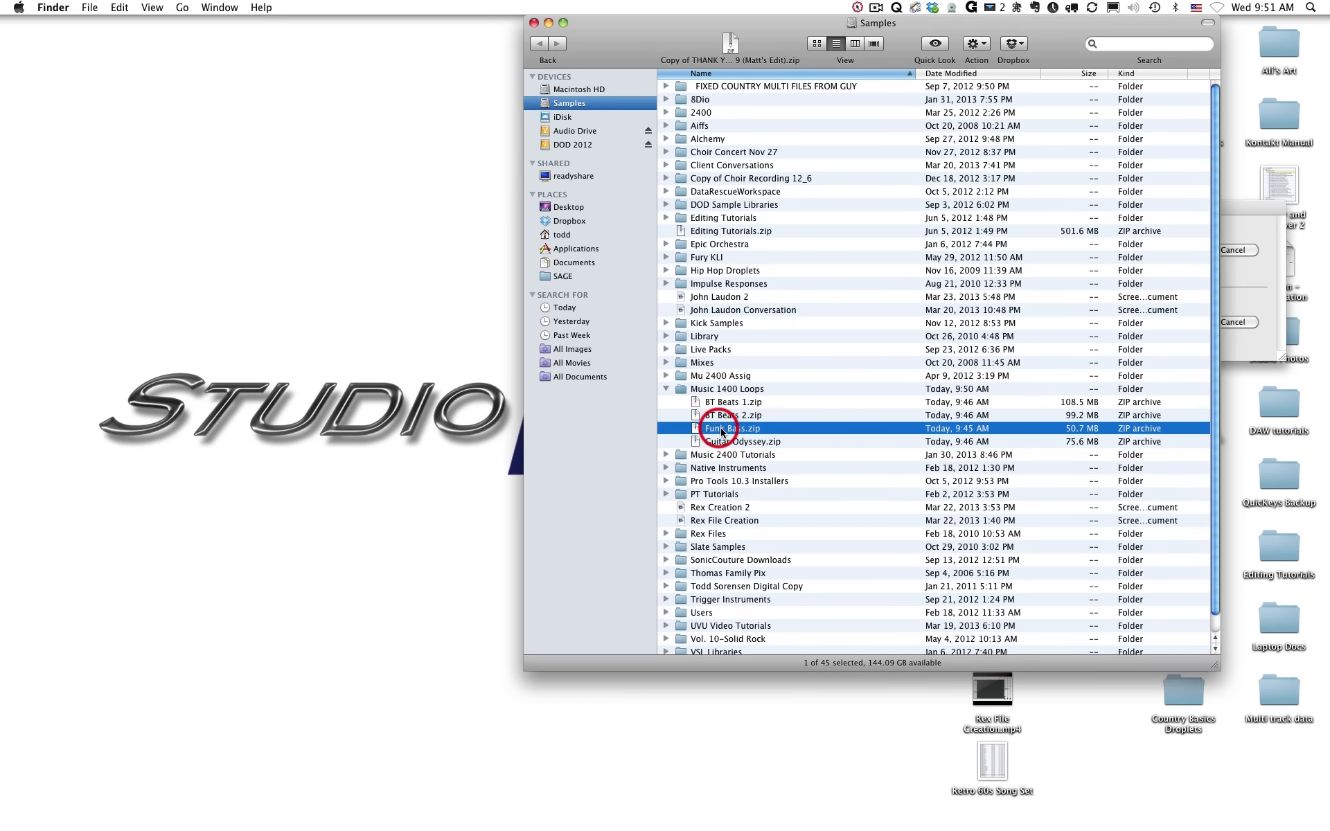
pyautogui.doubleClick(727, 444)
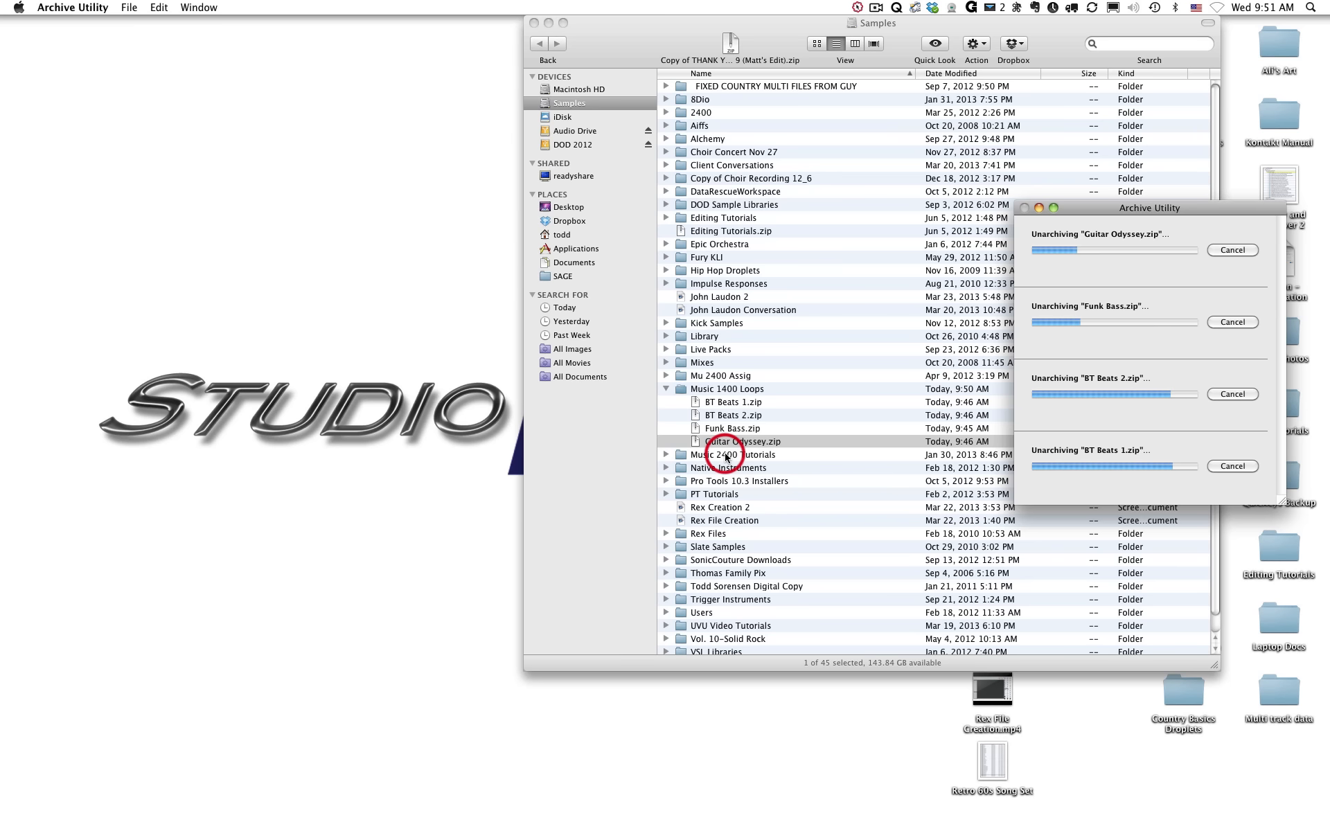
pyautogui.moveTo(695, 32); pyautogui.dragTo(686, 31)
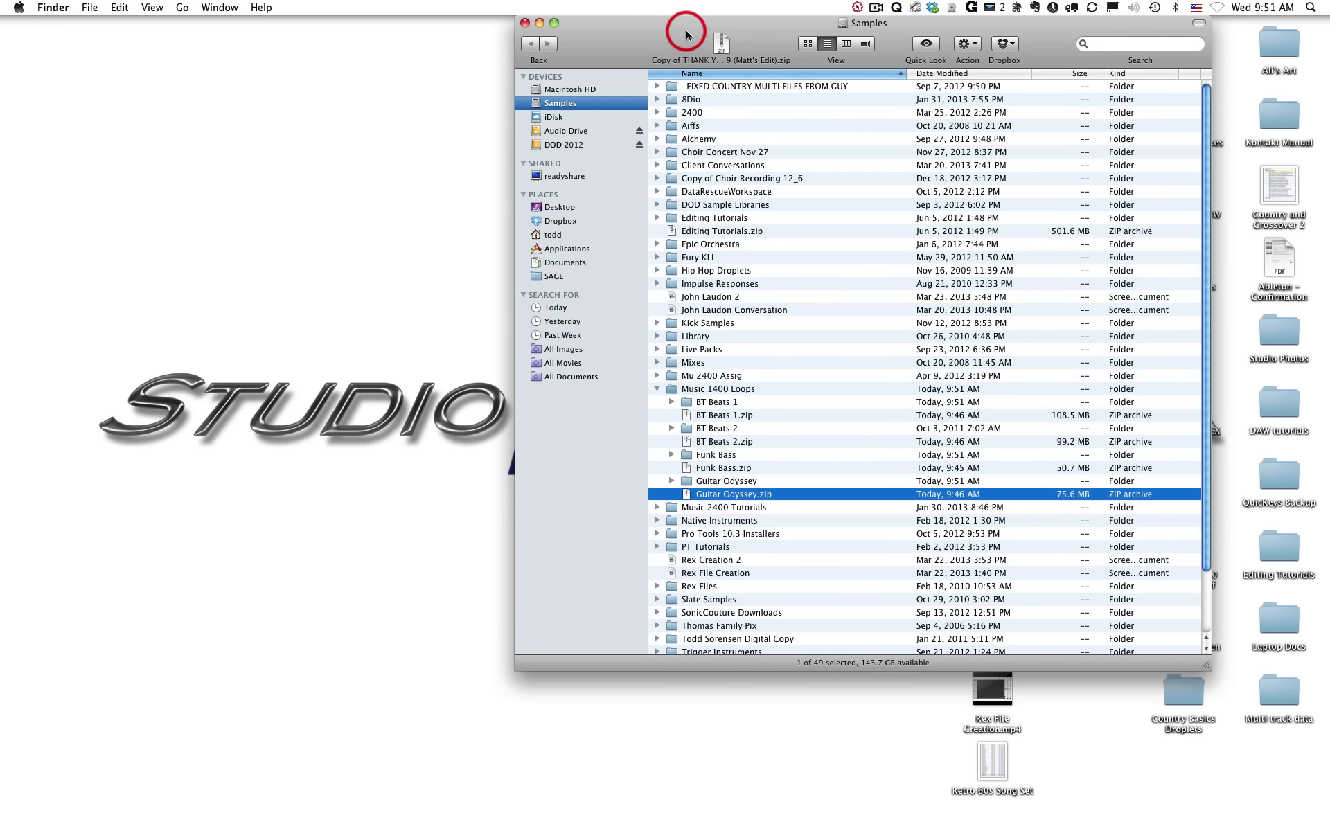
# - Move the four original zip archives in the Music 1400 Loops folder to the Trash, keeping the extracted folders
pyautogui.click(724, 415)
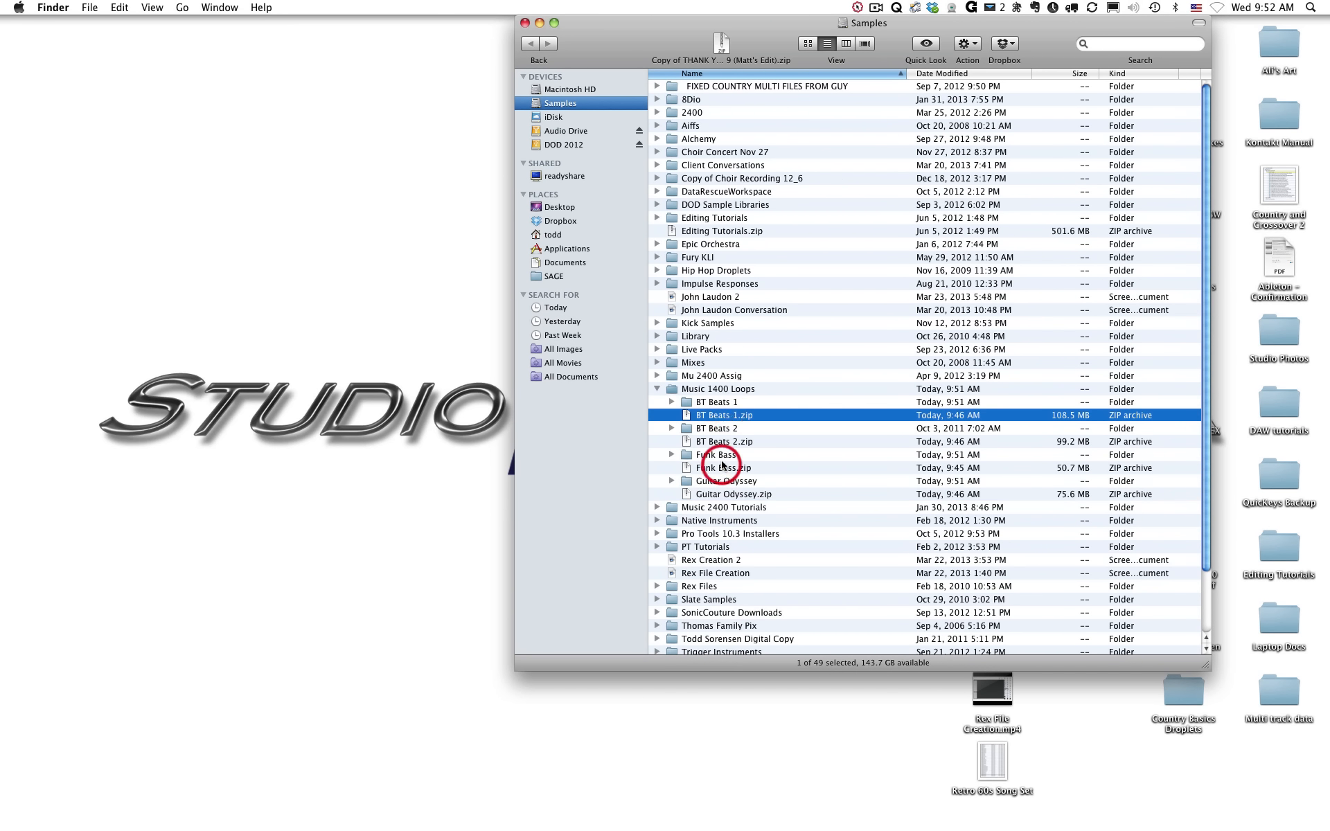
pyautogui.keyDown('super'); pyautogui.click(722, 442); pyautogui.keyUp('super')
pyautogui.keyDown('super'); pyautogui.click(729, 468); pyautogui.keyUp('super')
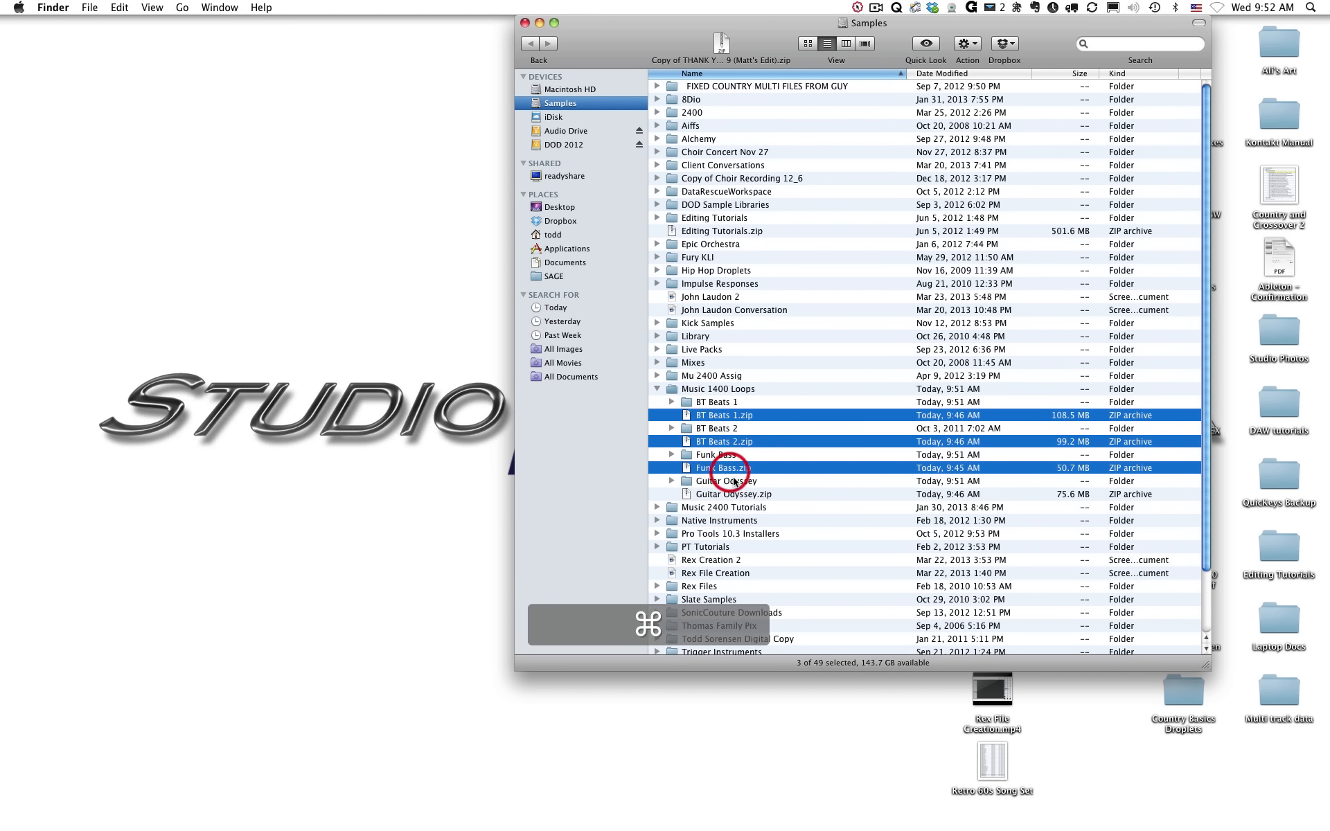
pyautogui.keyDown('super'); pyautogui.click(731, 494); pyautogui.keyUp('super')
pyautogui.rightClick(732, 494)
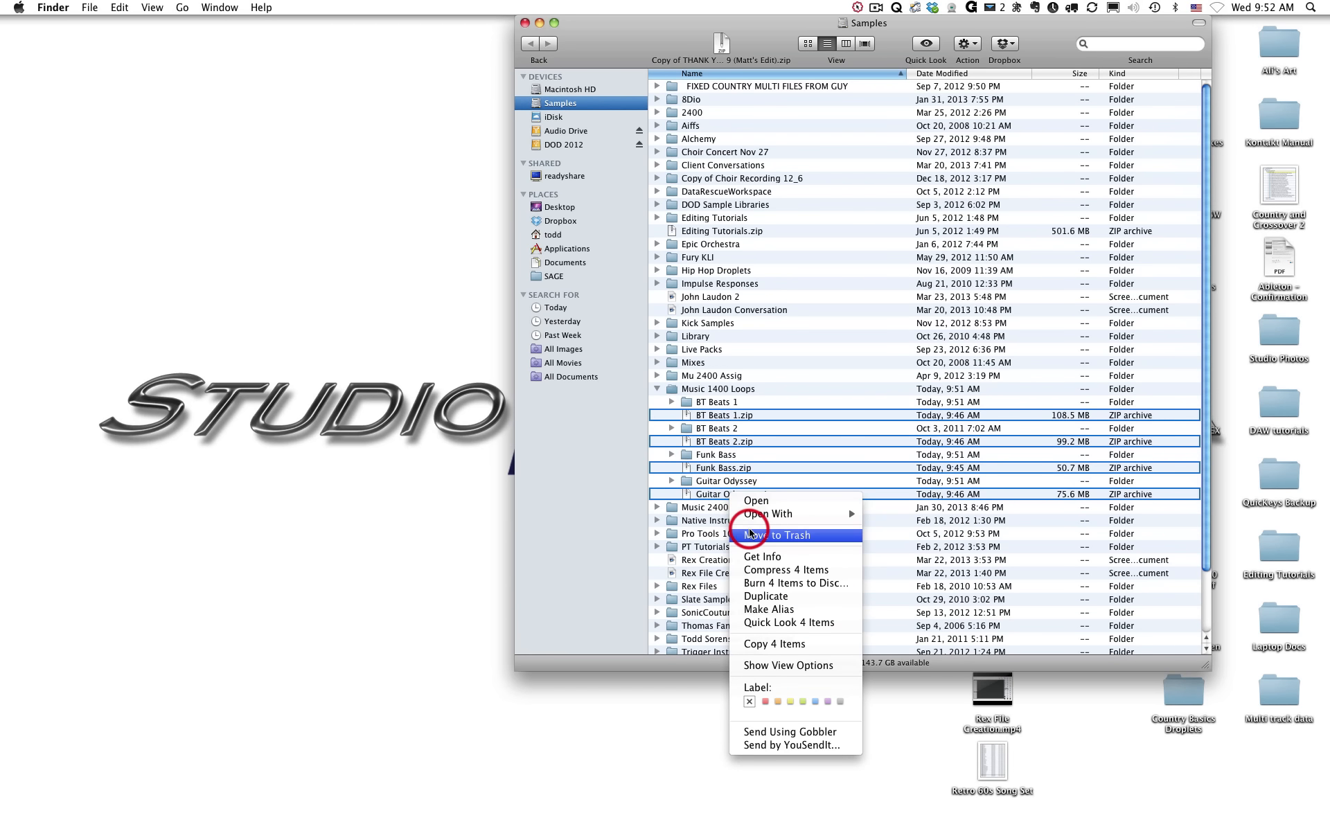
pyautogui.click(749, 533)
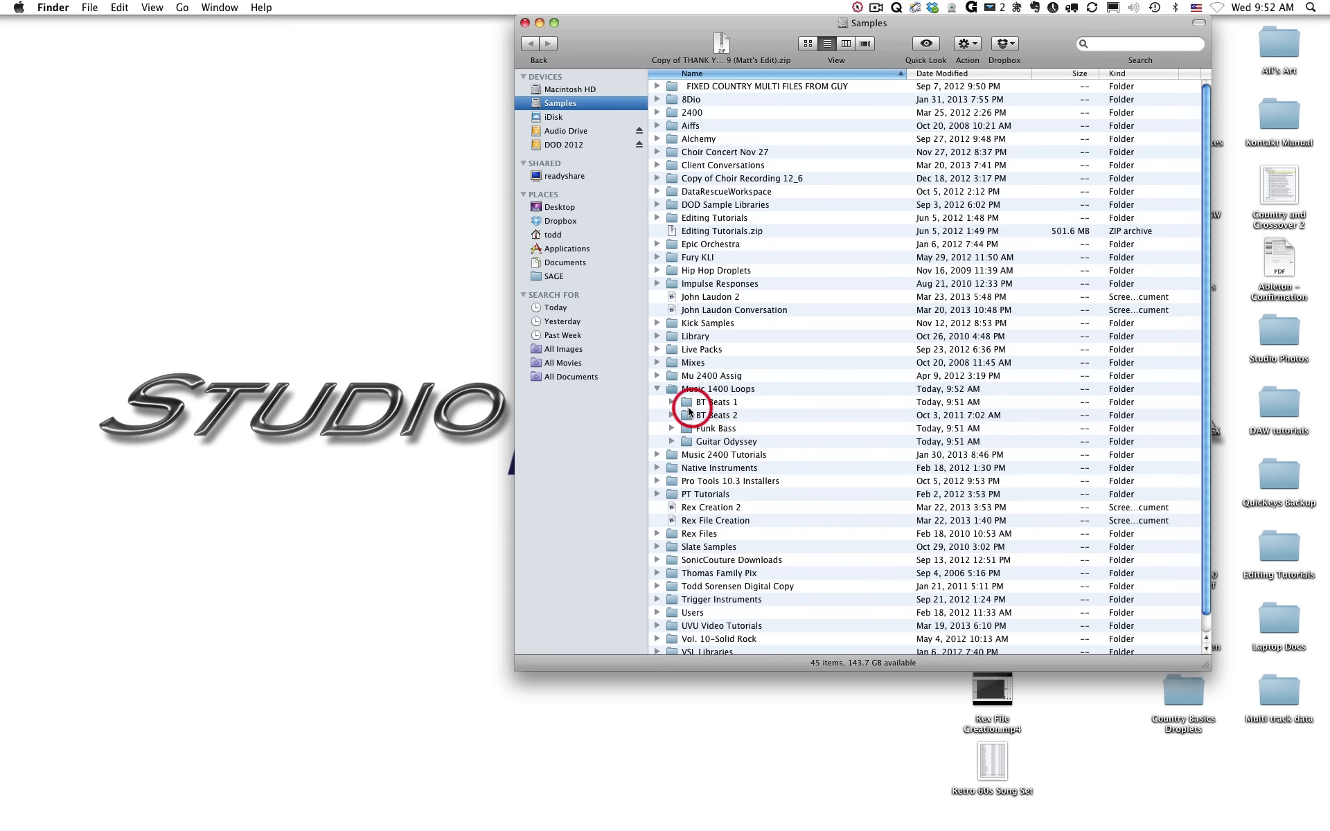
# - Examine the contents of the BT Beats 1, BT Beats 2, Funk Bass and Guitar Odyssey loop folders one by one
pyautogui.click(671, 403)
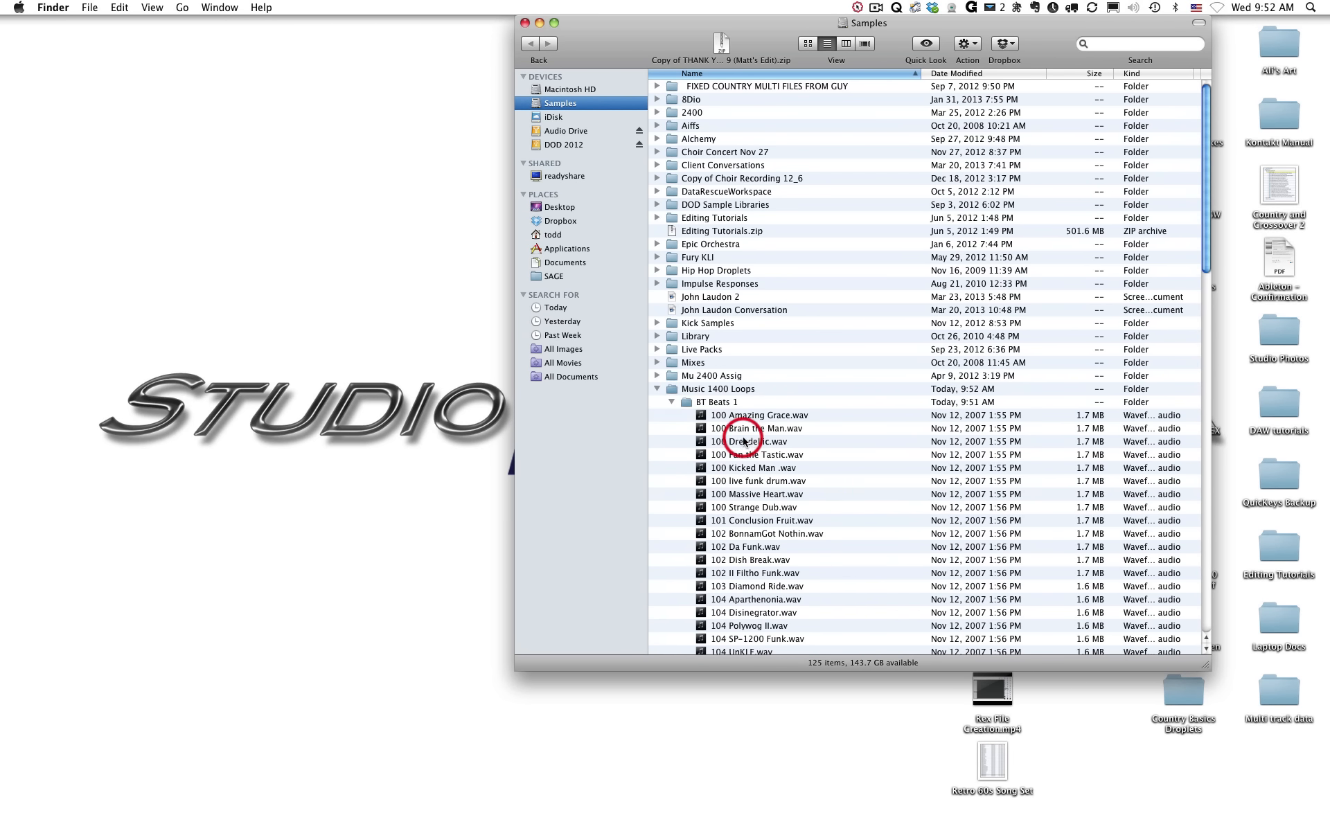
pyautogui.scroll(-5, 743, 441)
pyautogui.scroll(5, 741, 444)
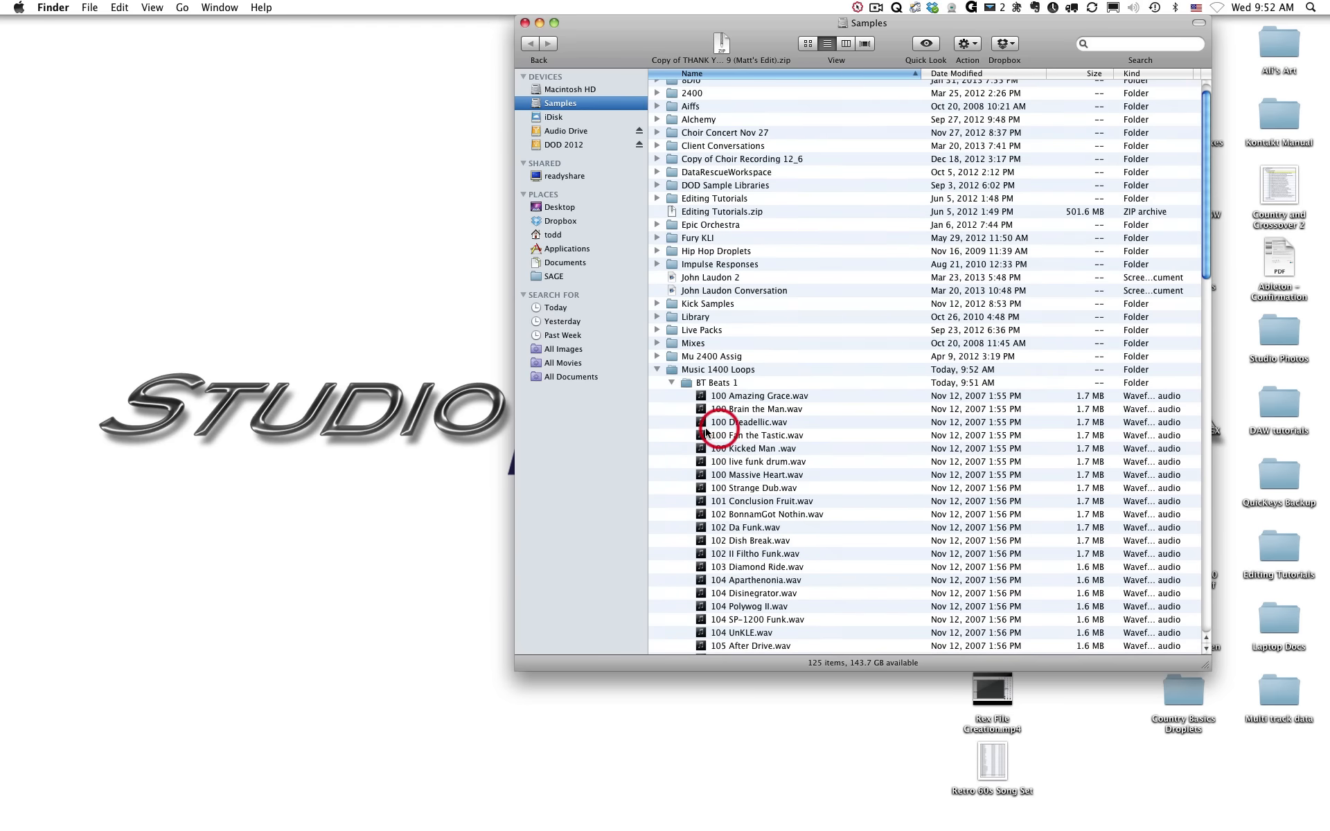
pyautogui.click(672, 385)
pyautogui.click(671, 399)
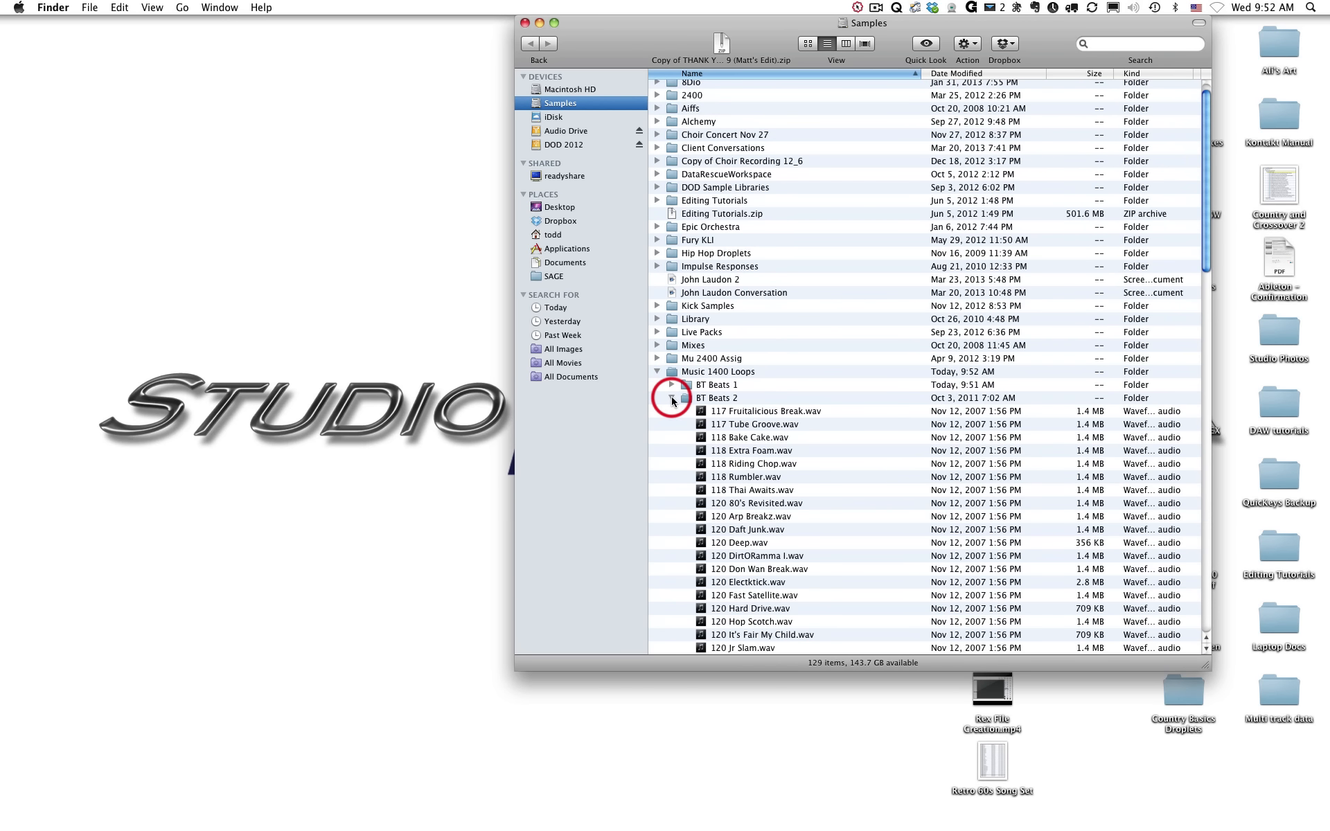
pyautogui.click(671, 399)
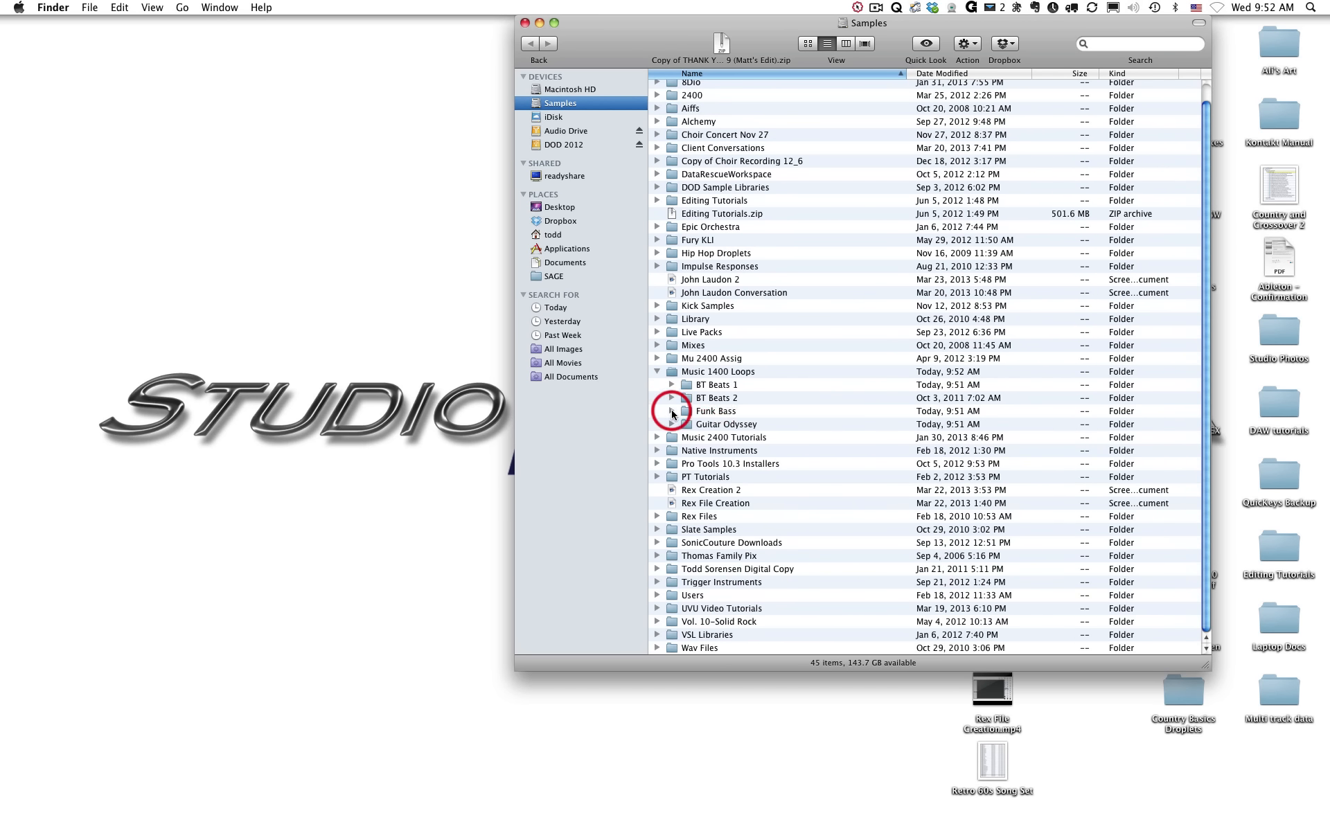
pyautogui.click(672, 412)
pyautogui.scroll(-3, 693, 447)
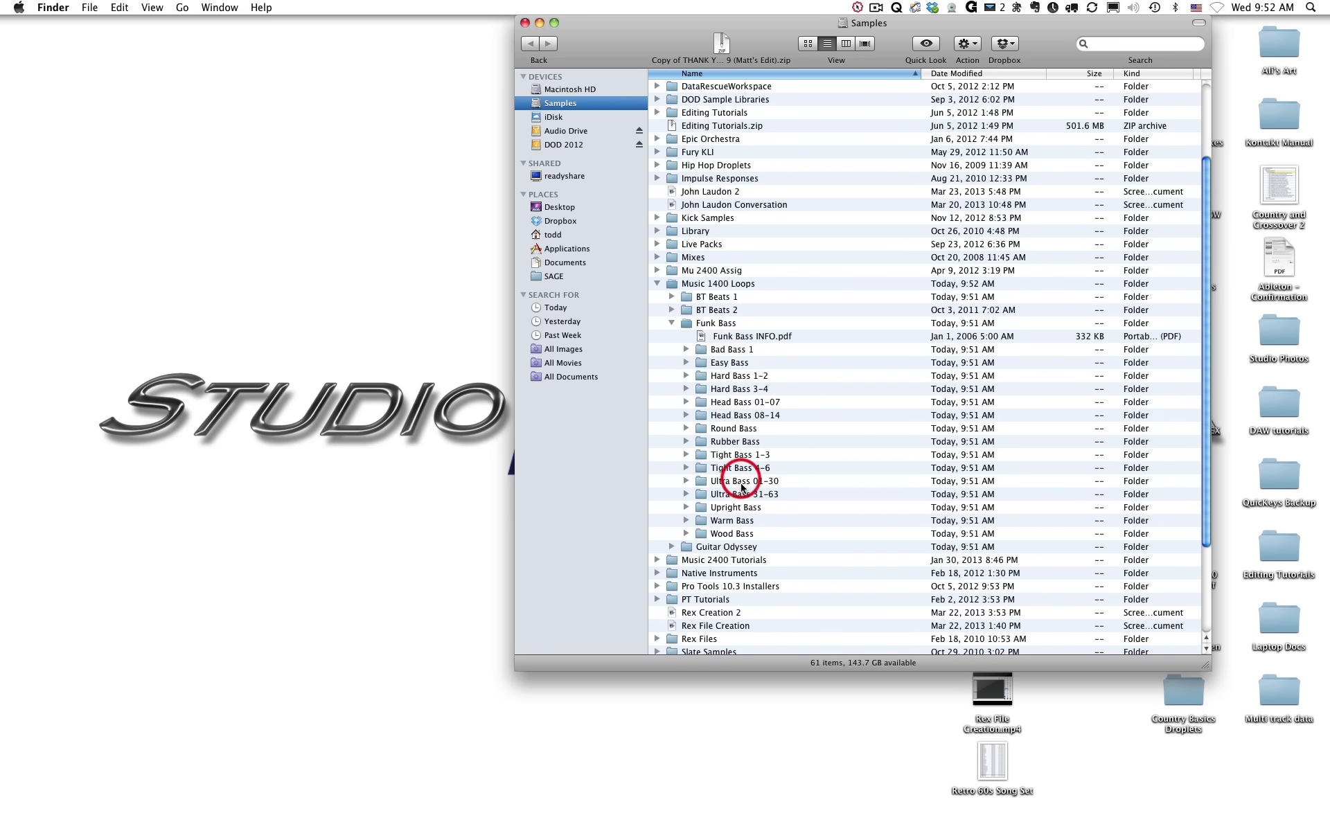
pyautogui.click(671, 323)
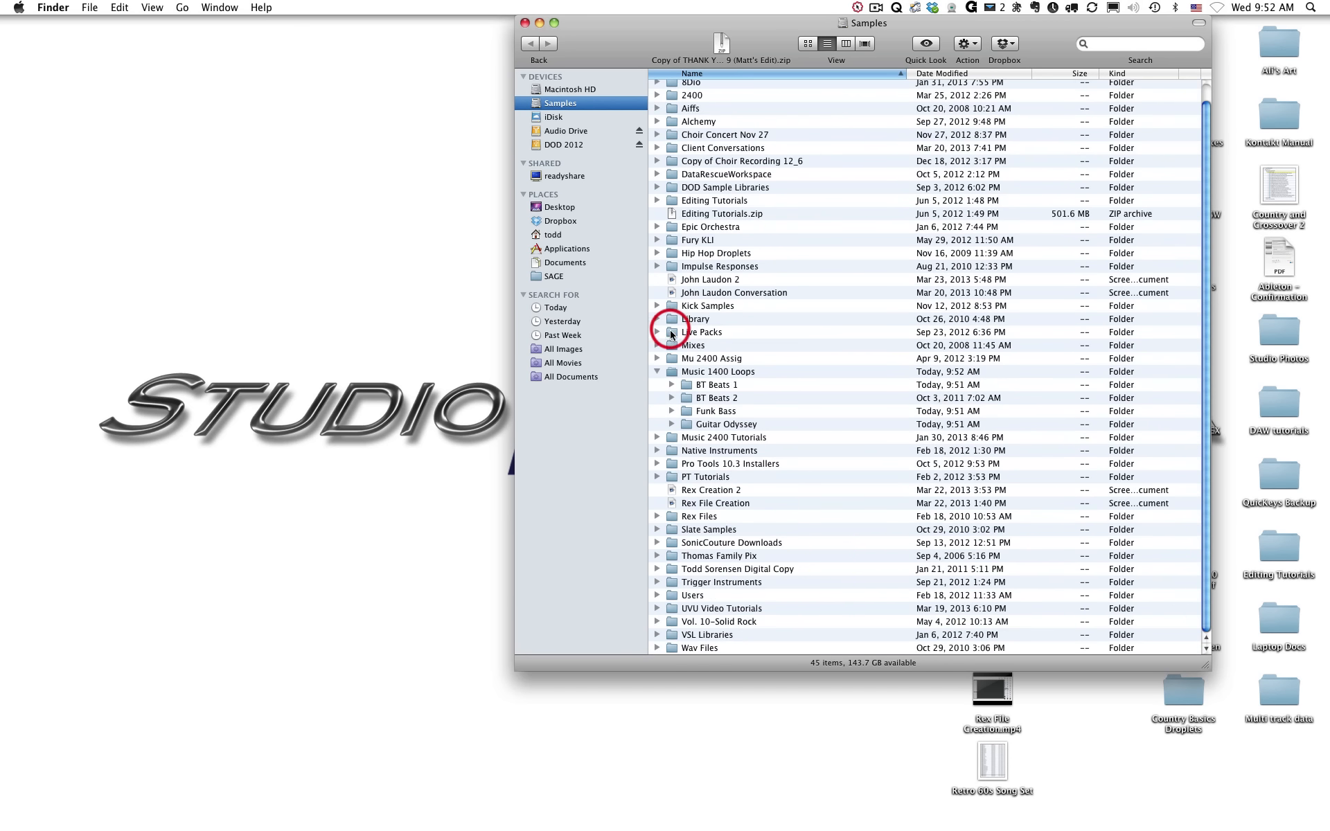
pyautogui.click(671, 424)
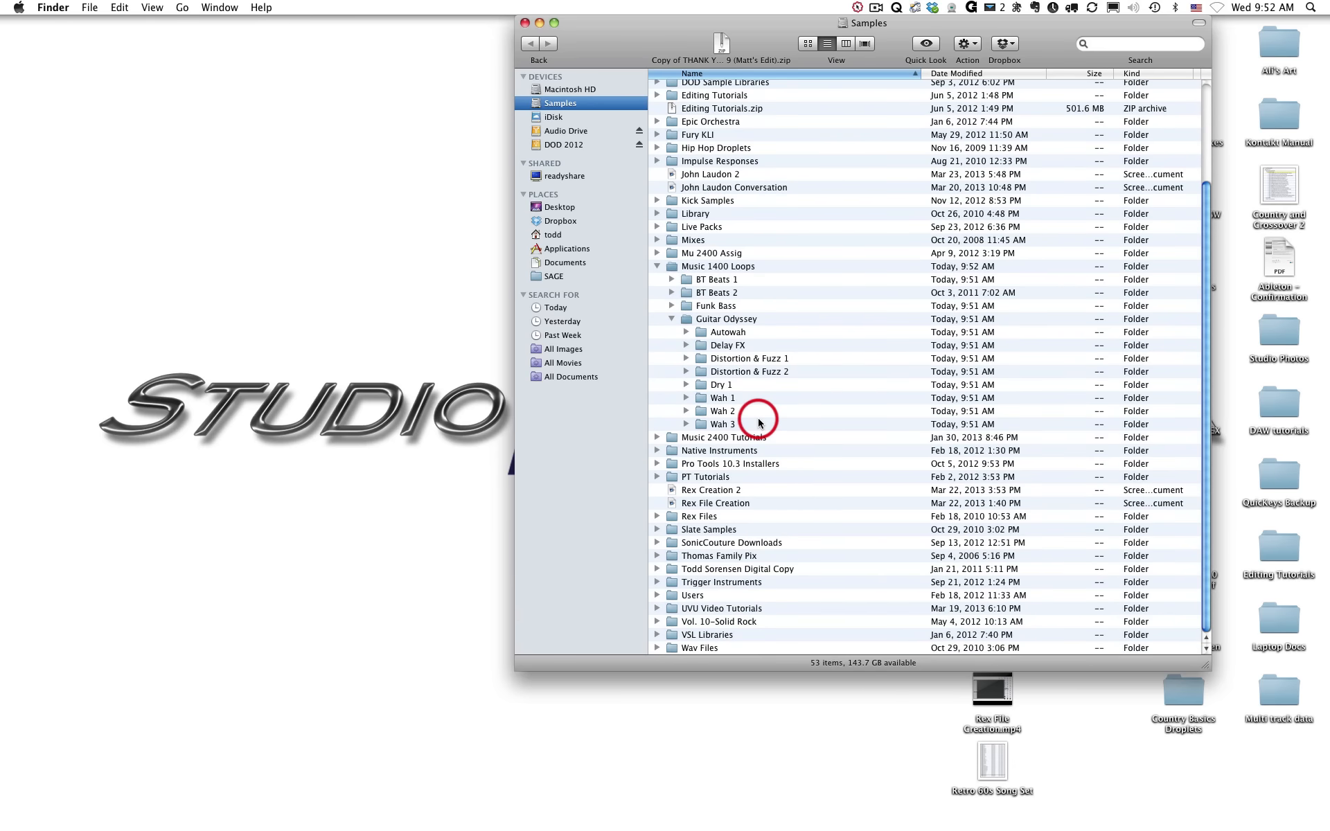
pyautogui.scroll(3, 755, 426)
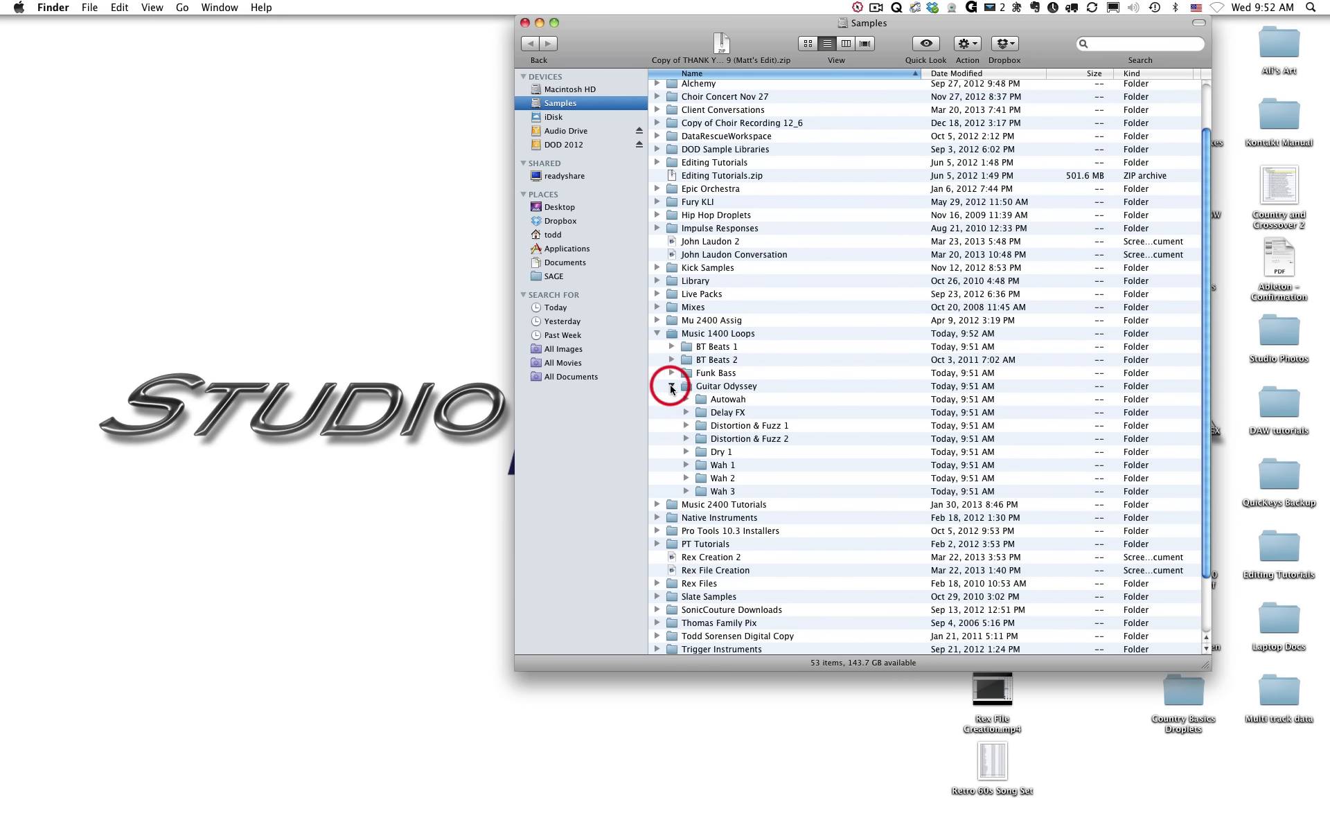
pyautogui.click(672, 387)
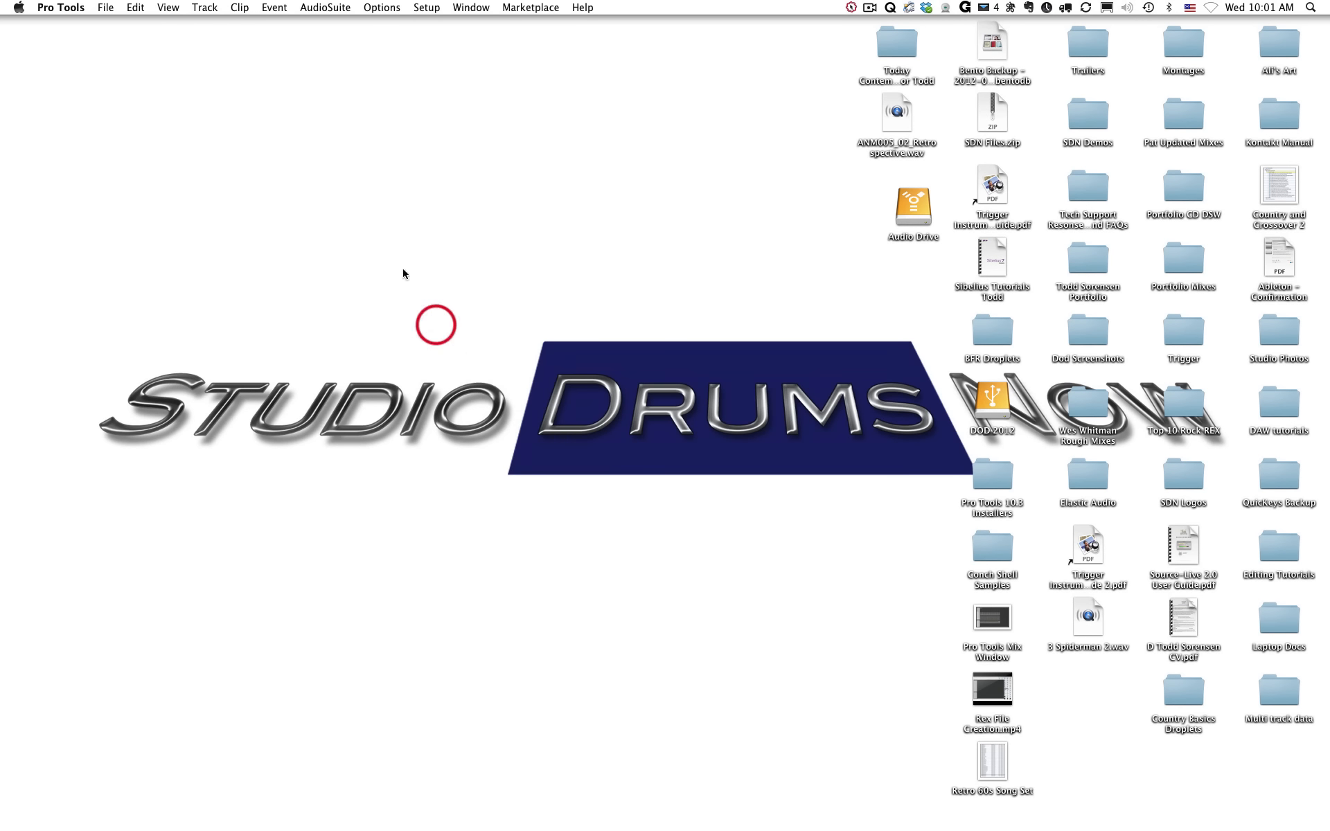
pyautogui.click(110, 6)
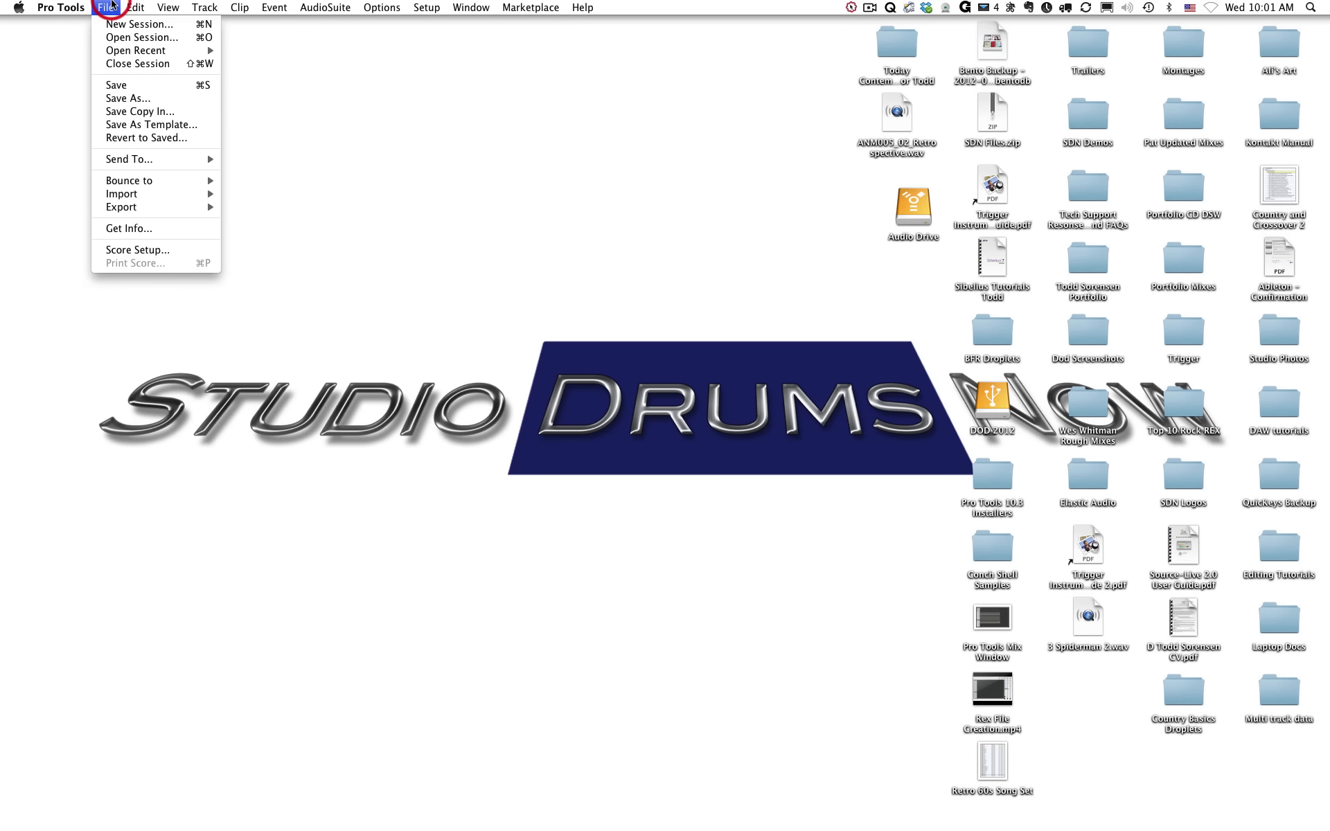
pyautogui.click(114, 24)
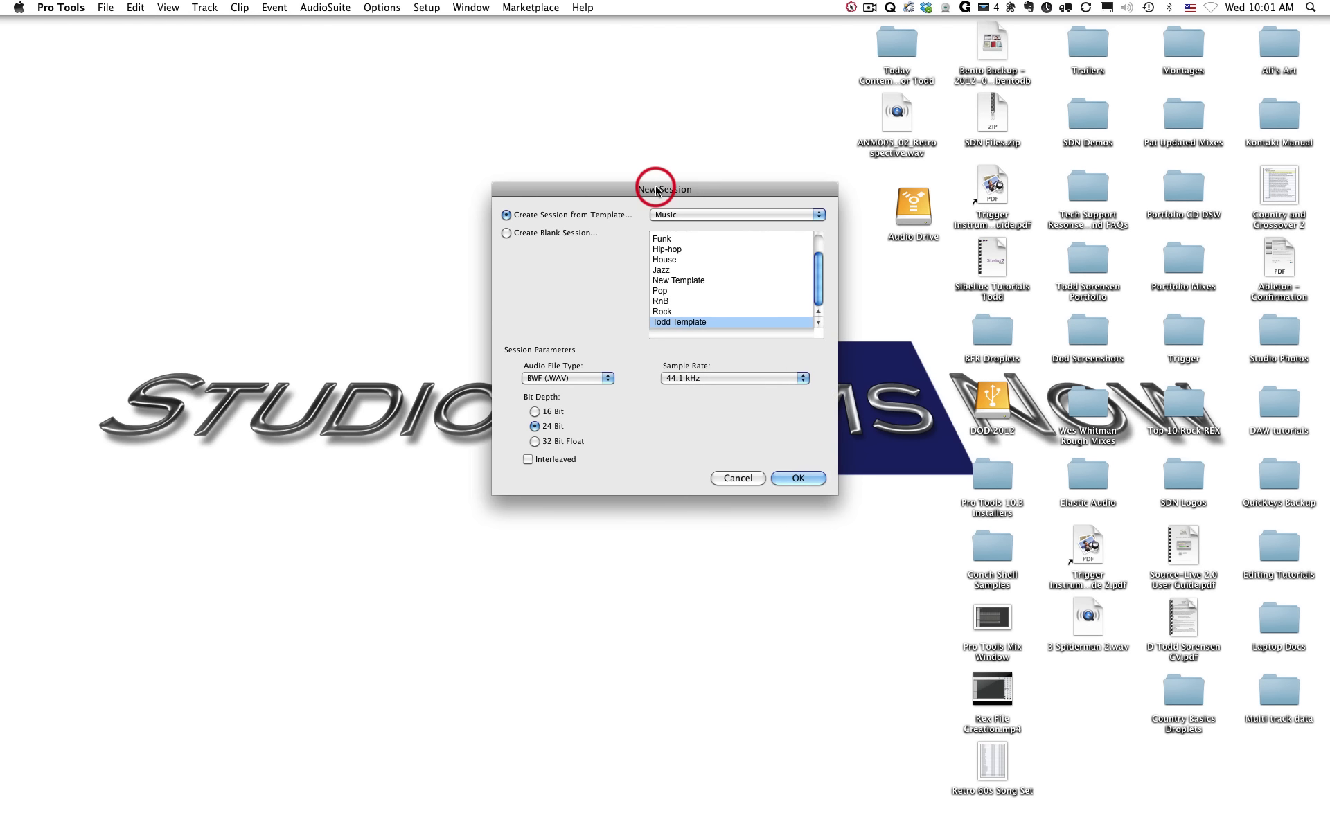
pyautogui.moveTo(656, 191); pyautogui.dragTo(630, 183)
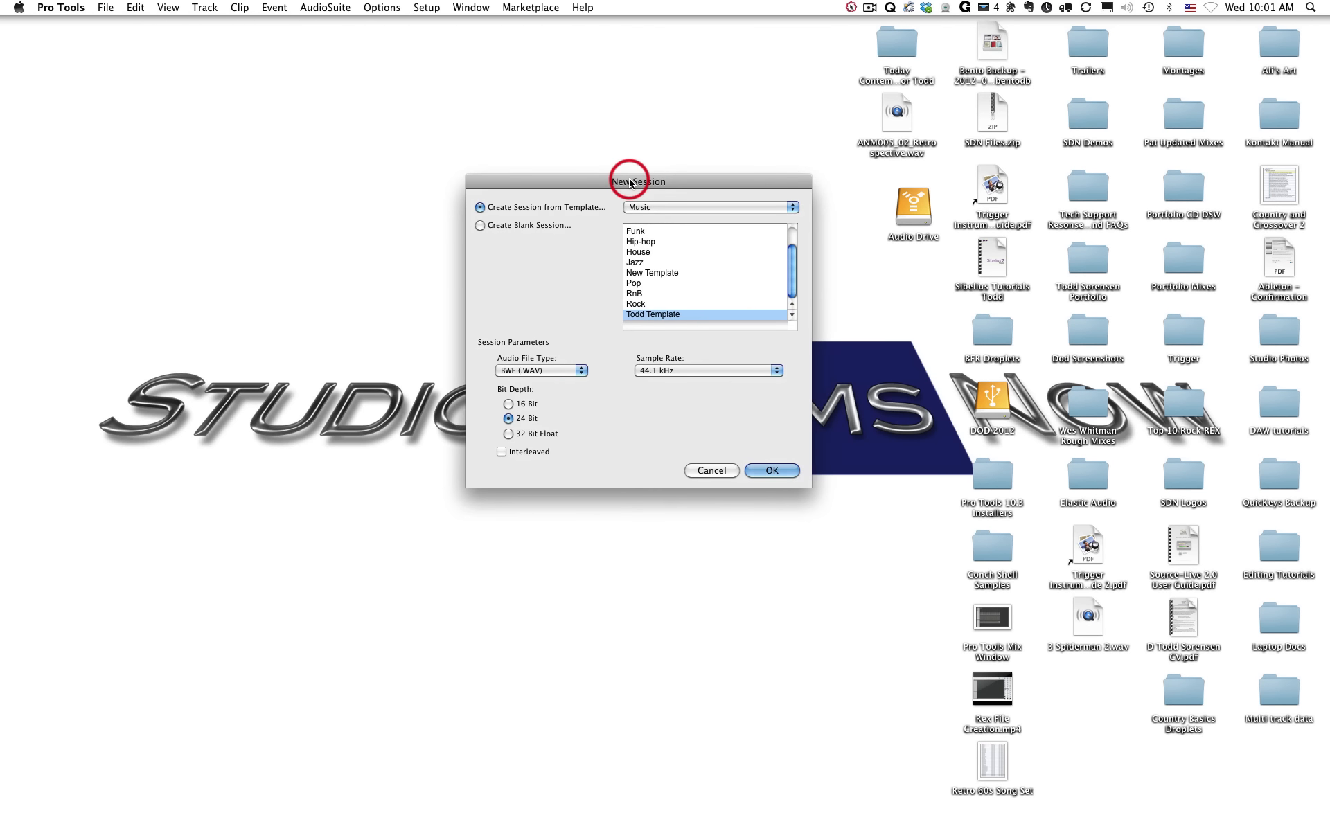
pyautogui.click(496, 225)
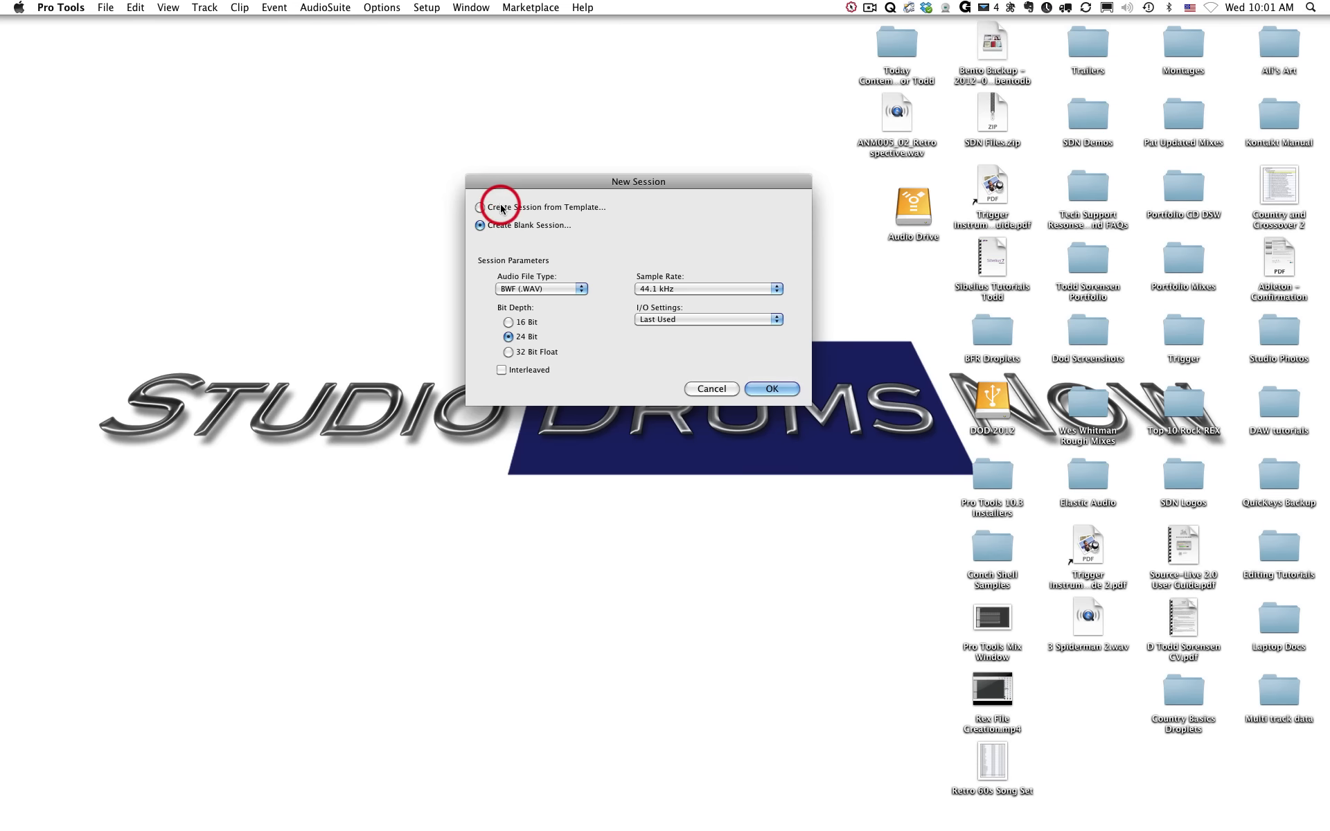
pyautogui.click(517, 210)
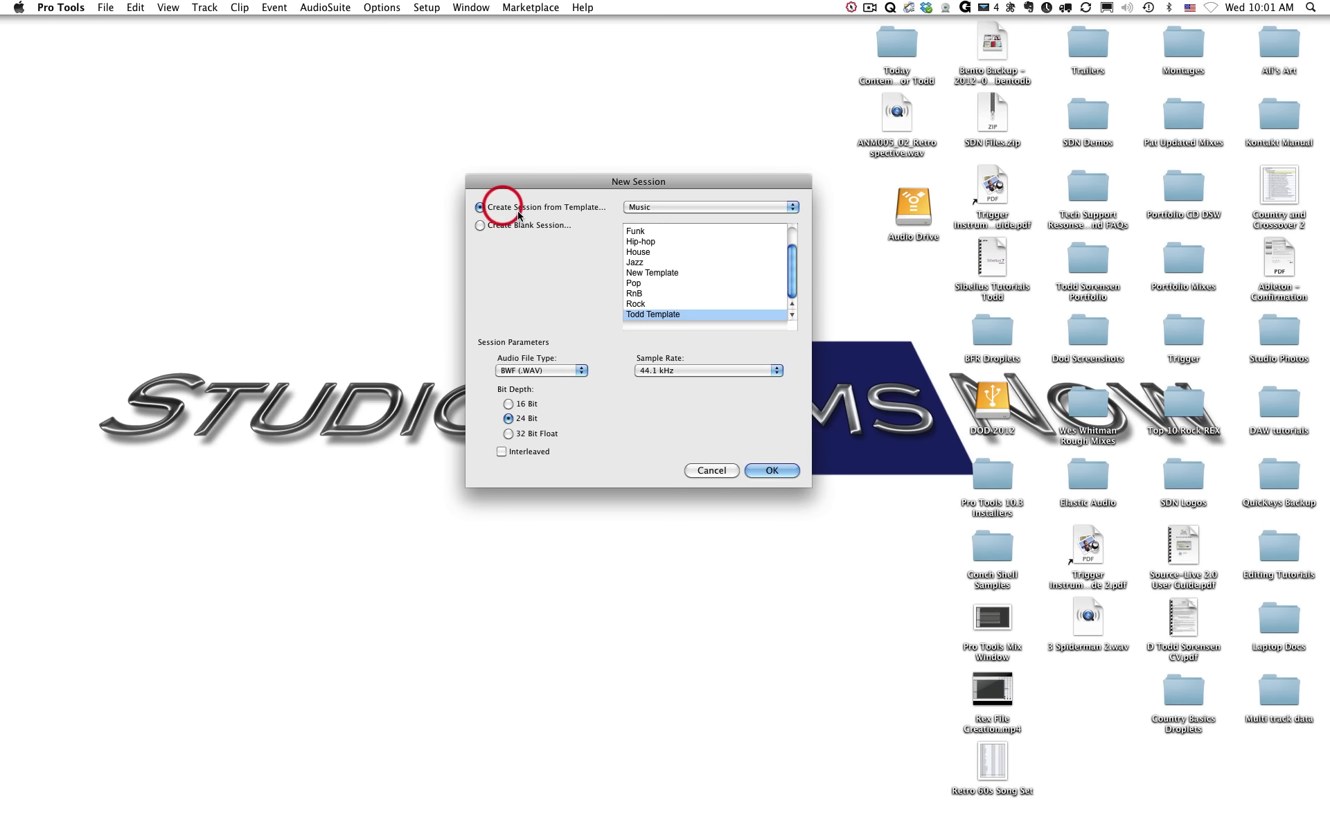
pyautogui.click(656, 207)
pyautogui.click(575, 208)
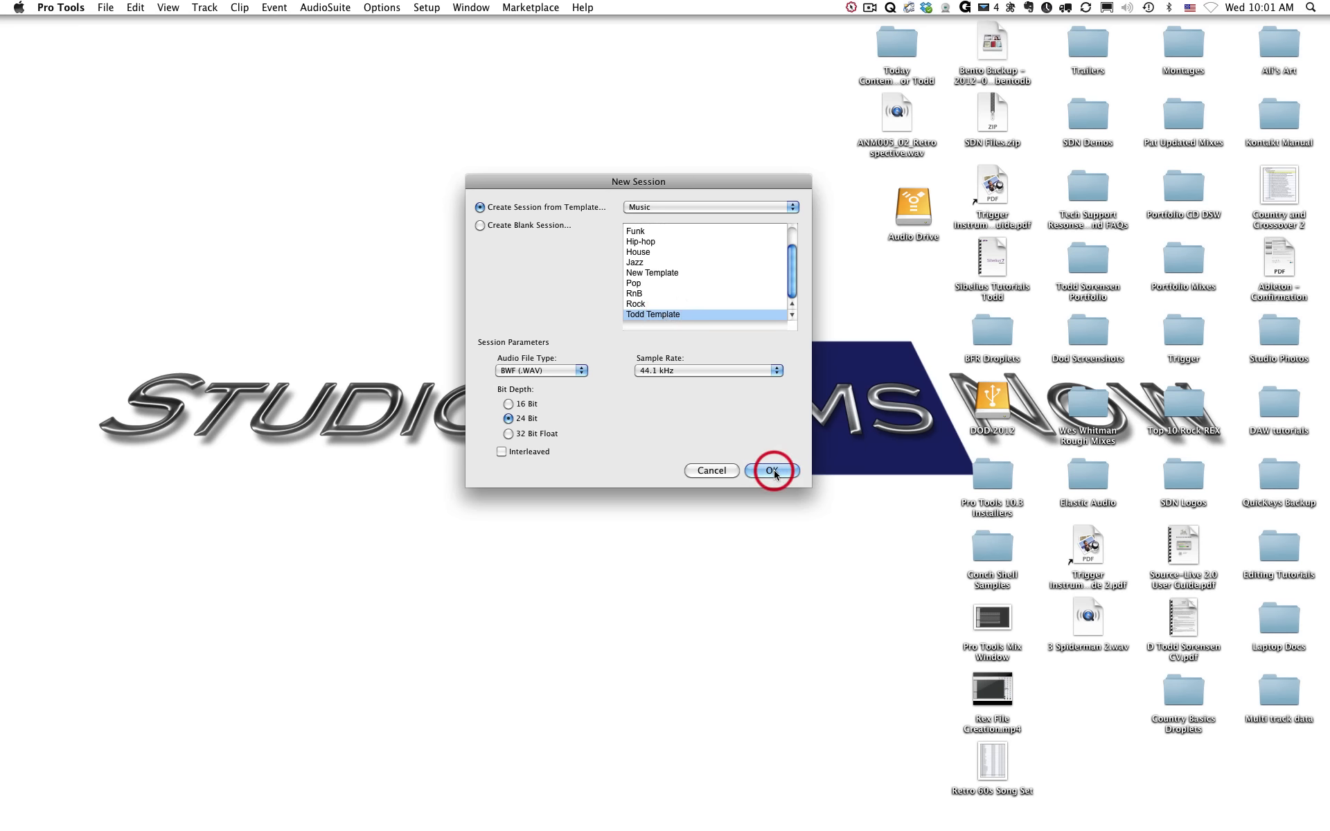
pyautogui.click(773, 472)
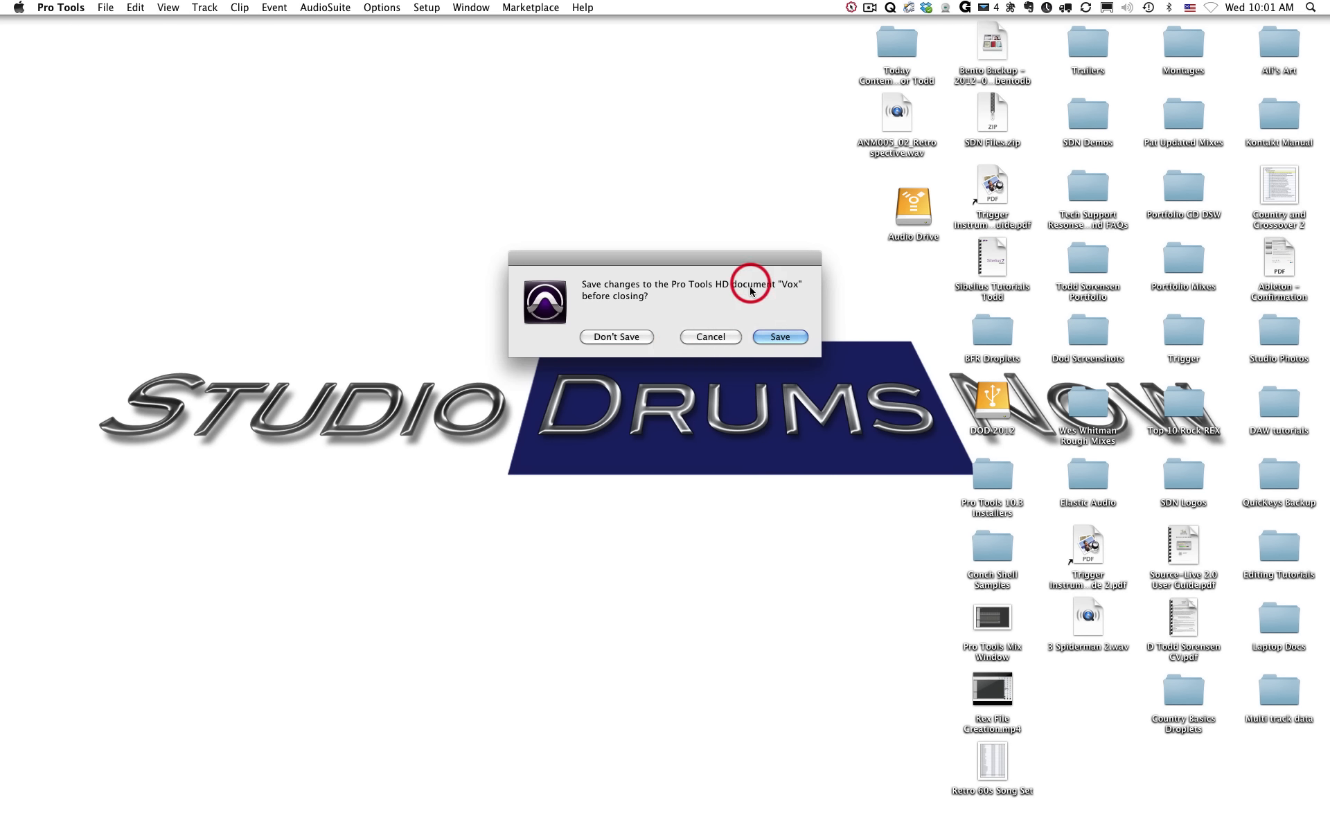
pyautogui.click(708, 337)
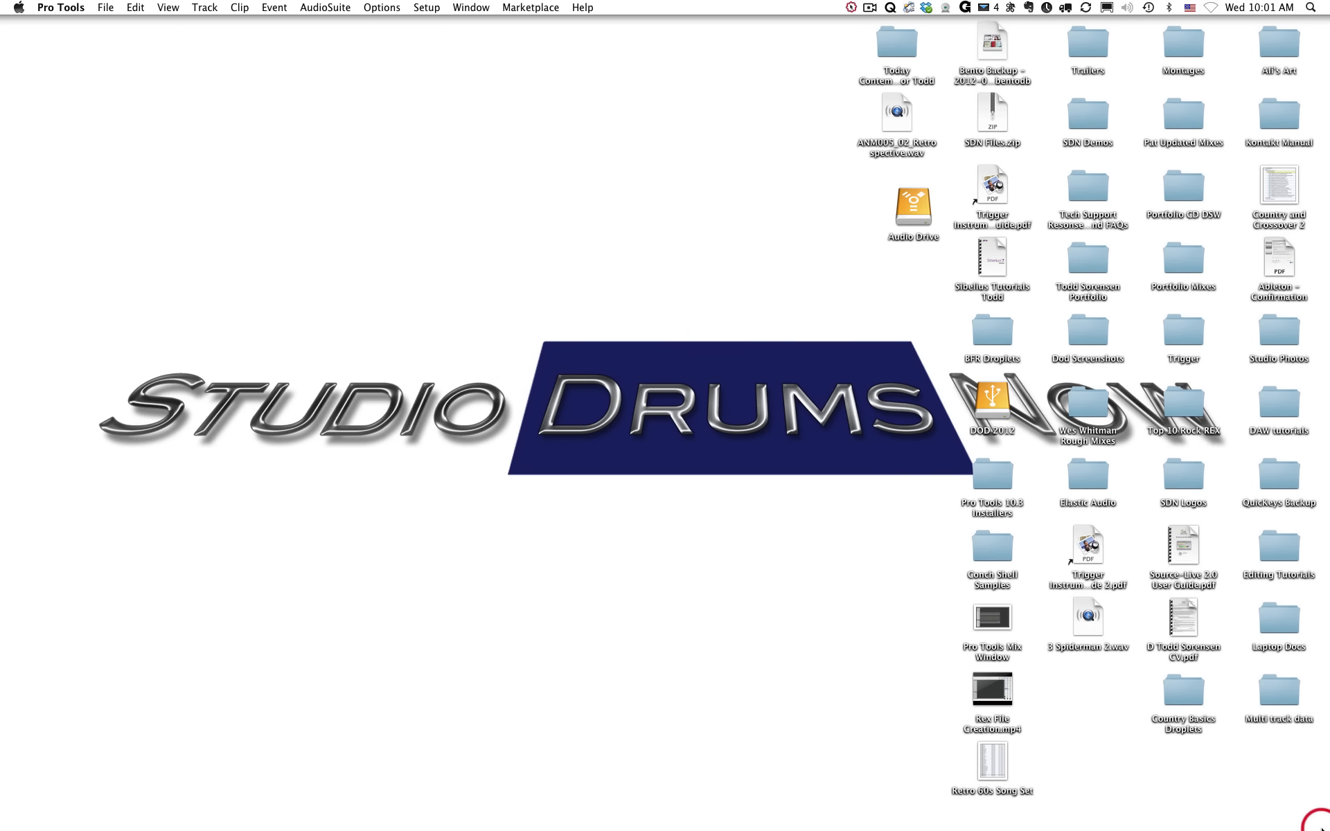
# - Restore the minimized Edit window of the Vox session and open the Workspace browser over it
pyautogui.moveTo(1299, 828)
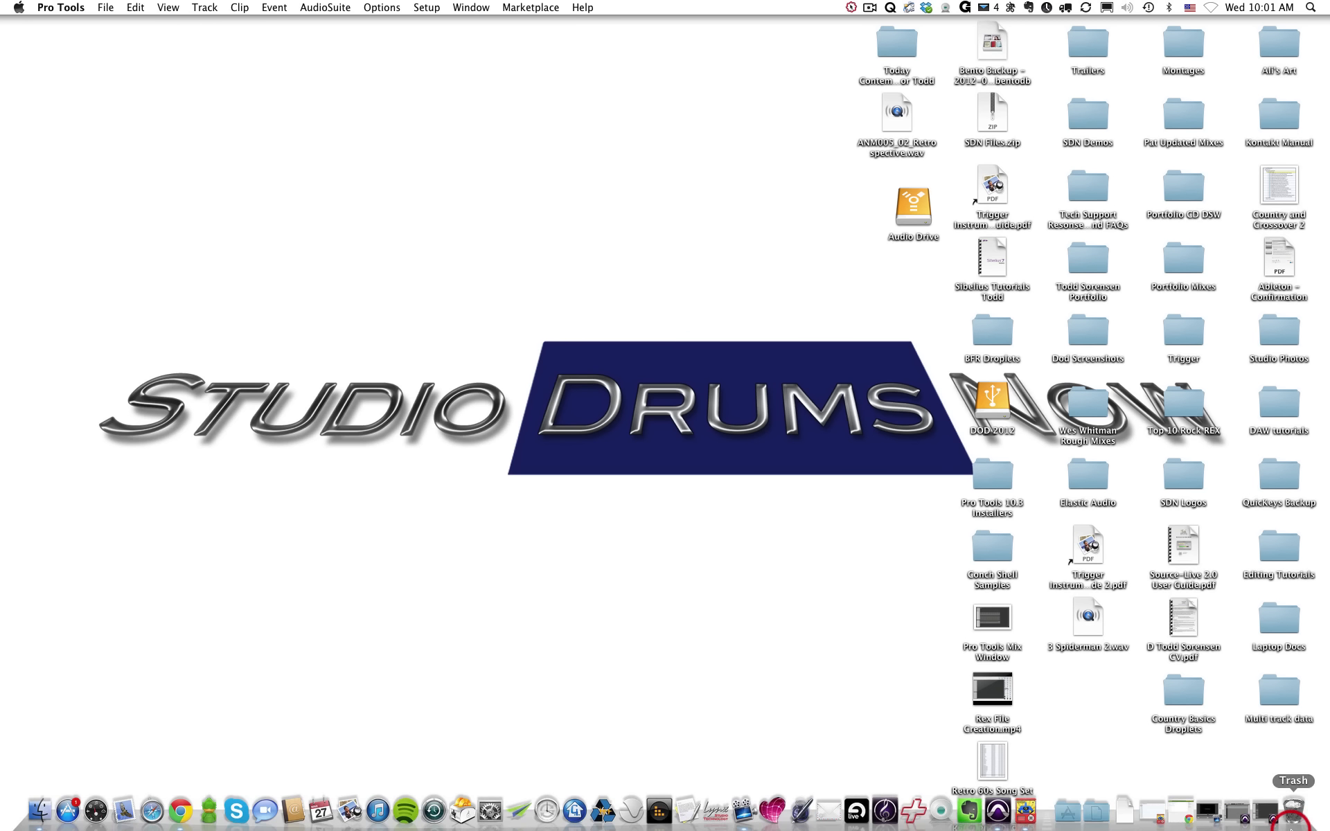
pyautogui.click(1257, 810)
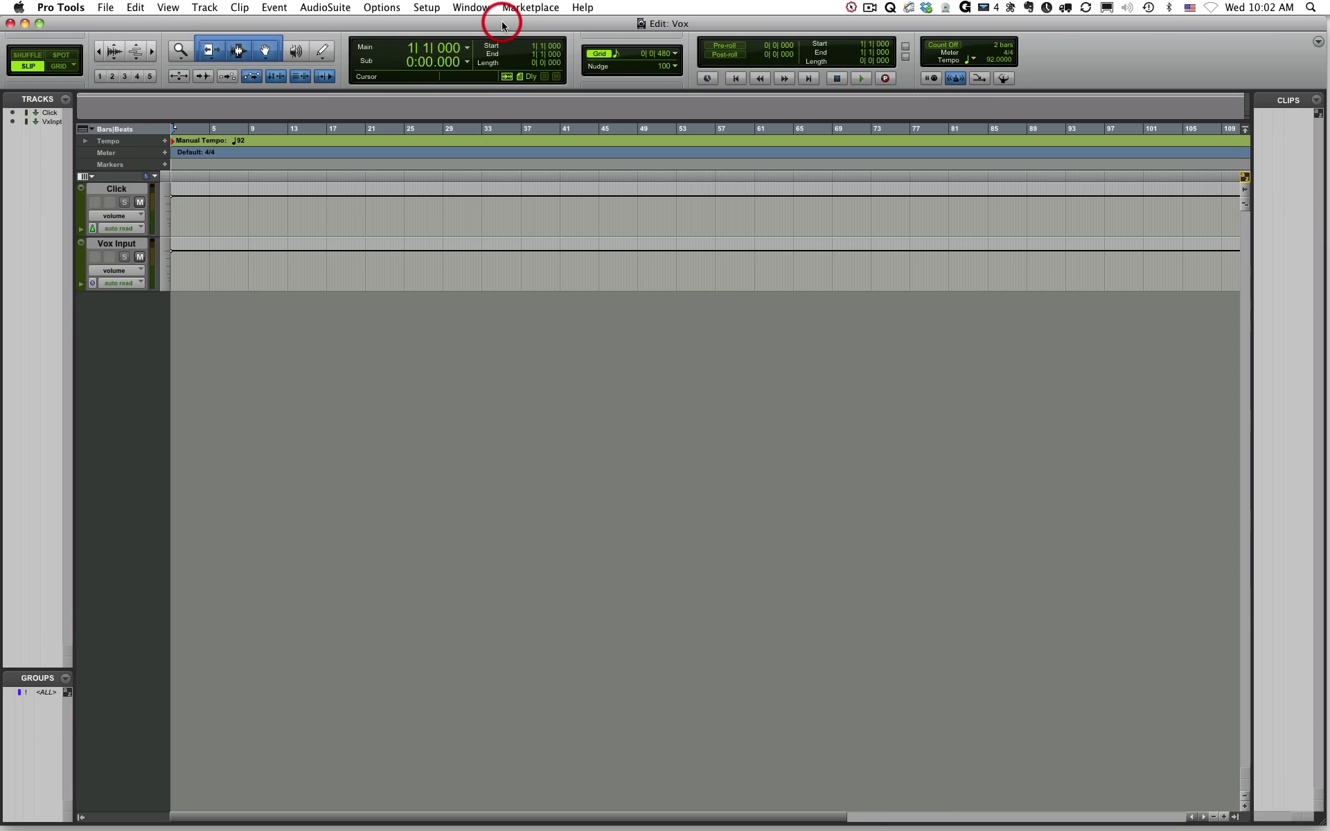
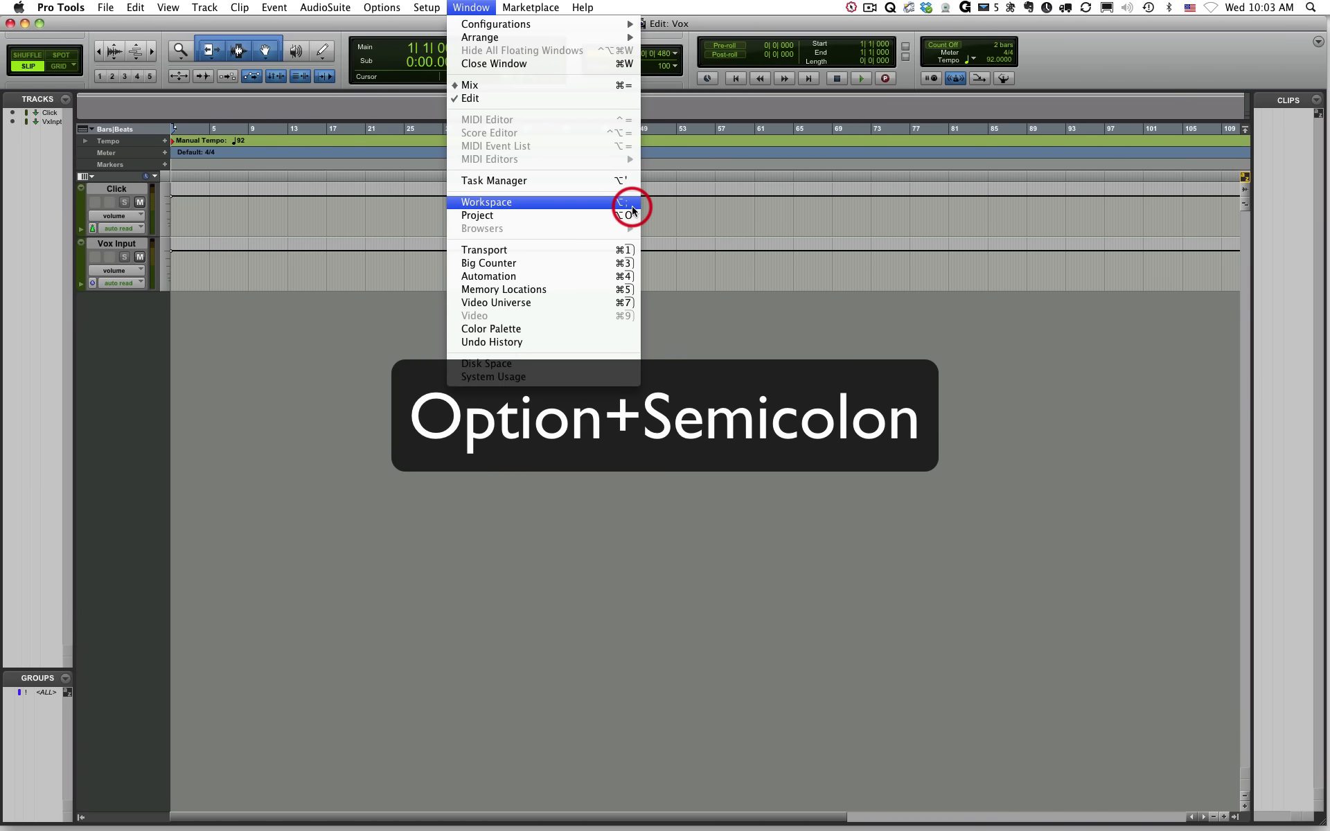
pyautogui.click(597, 205)
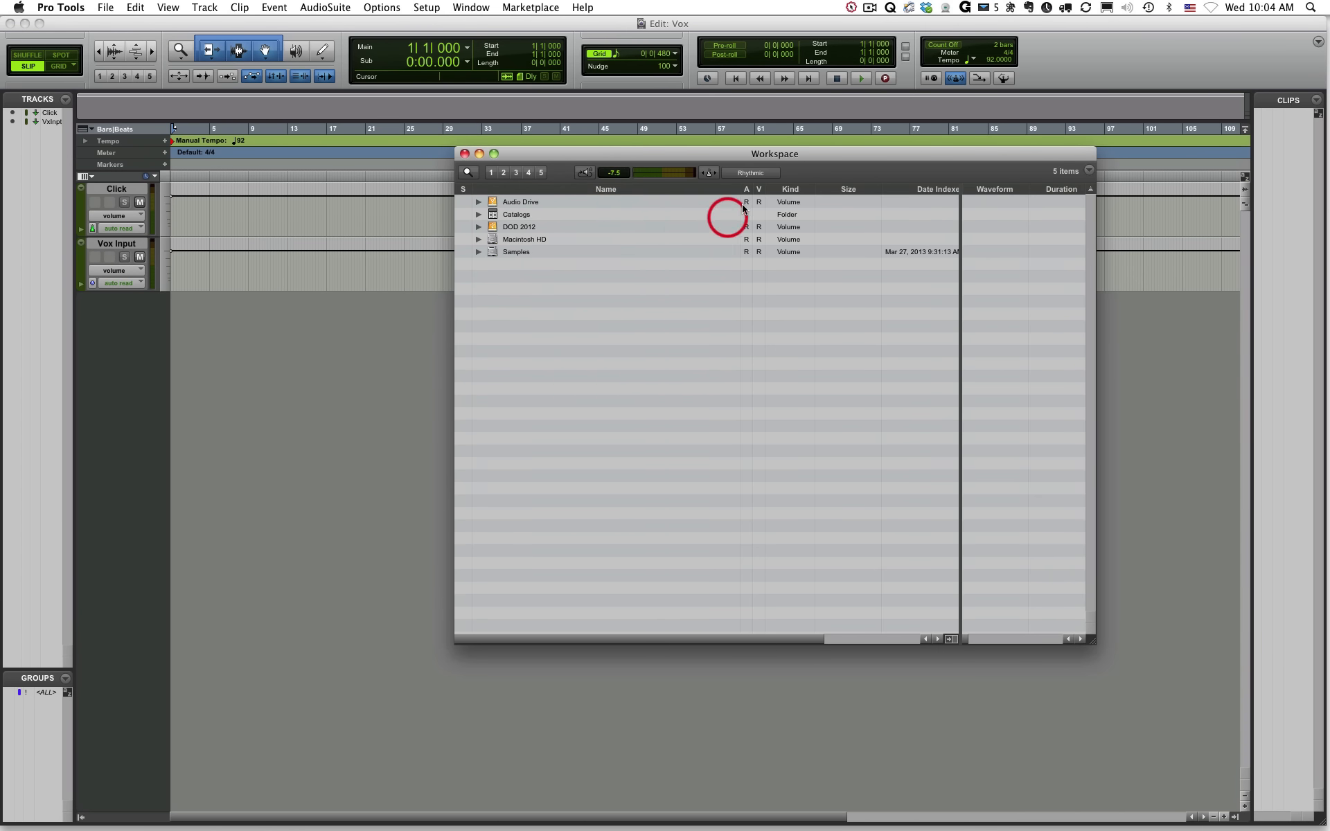
pyautogui.moveTo(742, 156); pyautogui.dragTo(718, 159)
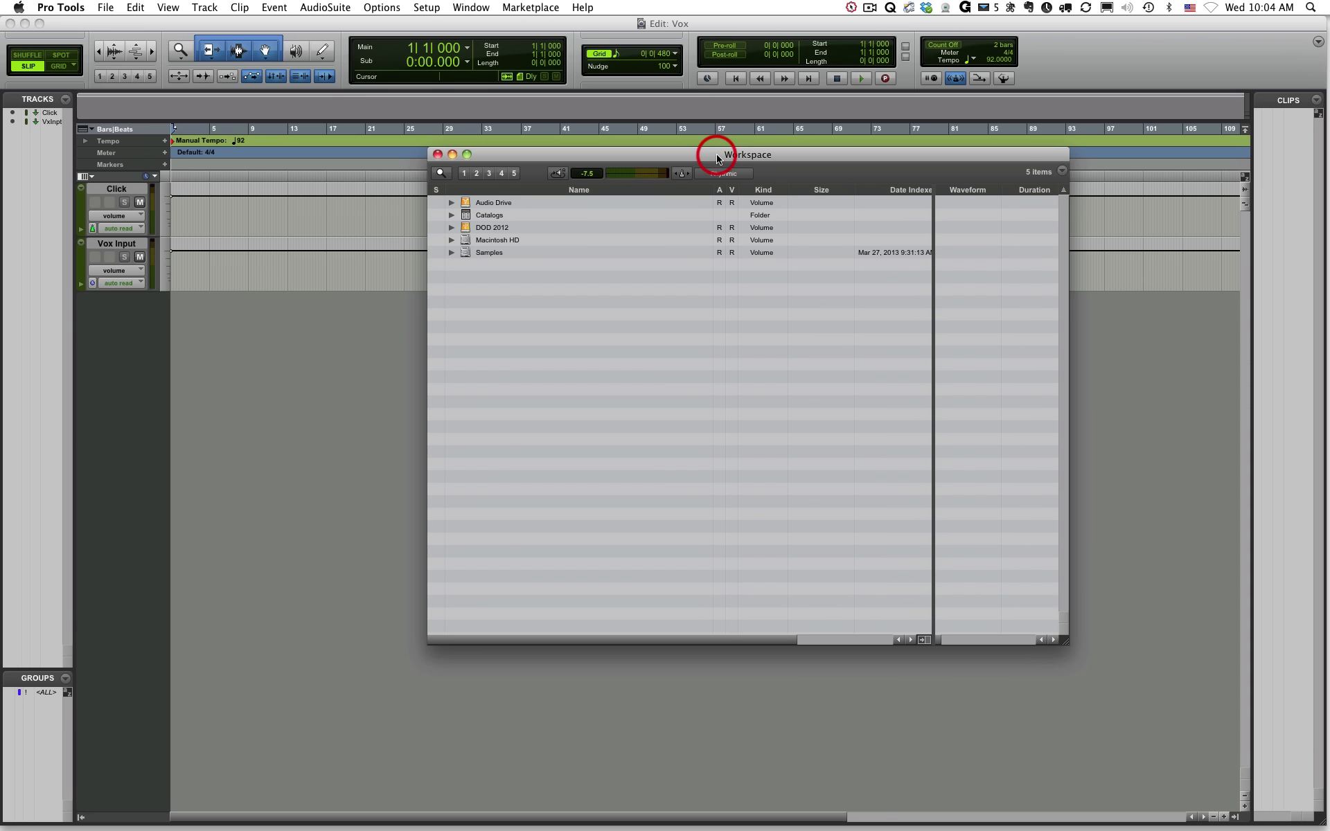
# - Open the Music 1400 Loops folder from the Samples volume in its own browser window and place it over the Edit window
pyautogui.click(452, 254)
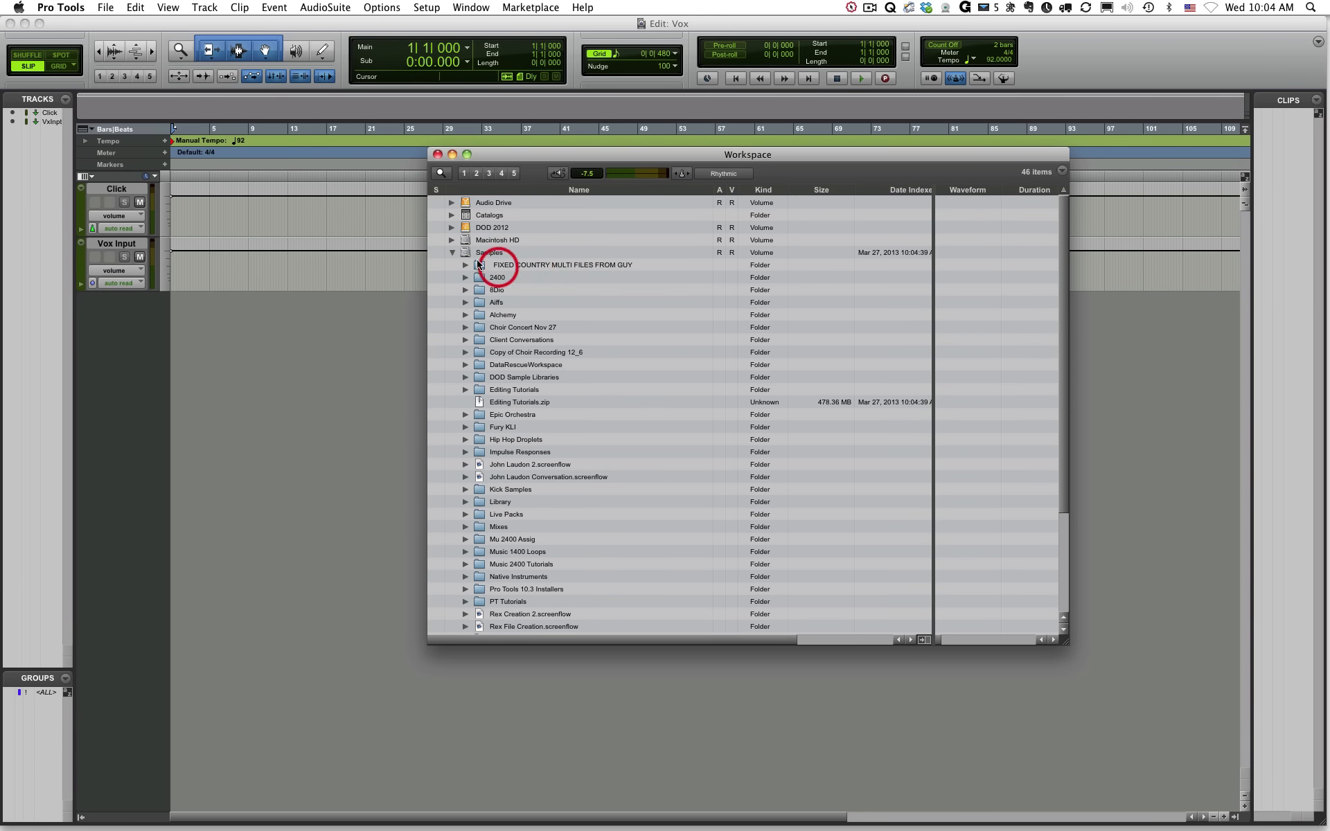
pyautogui.scroll(-3, 537, 350)
pyautogui.scroll(-8, 538, 352)
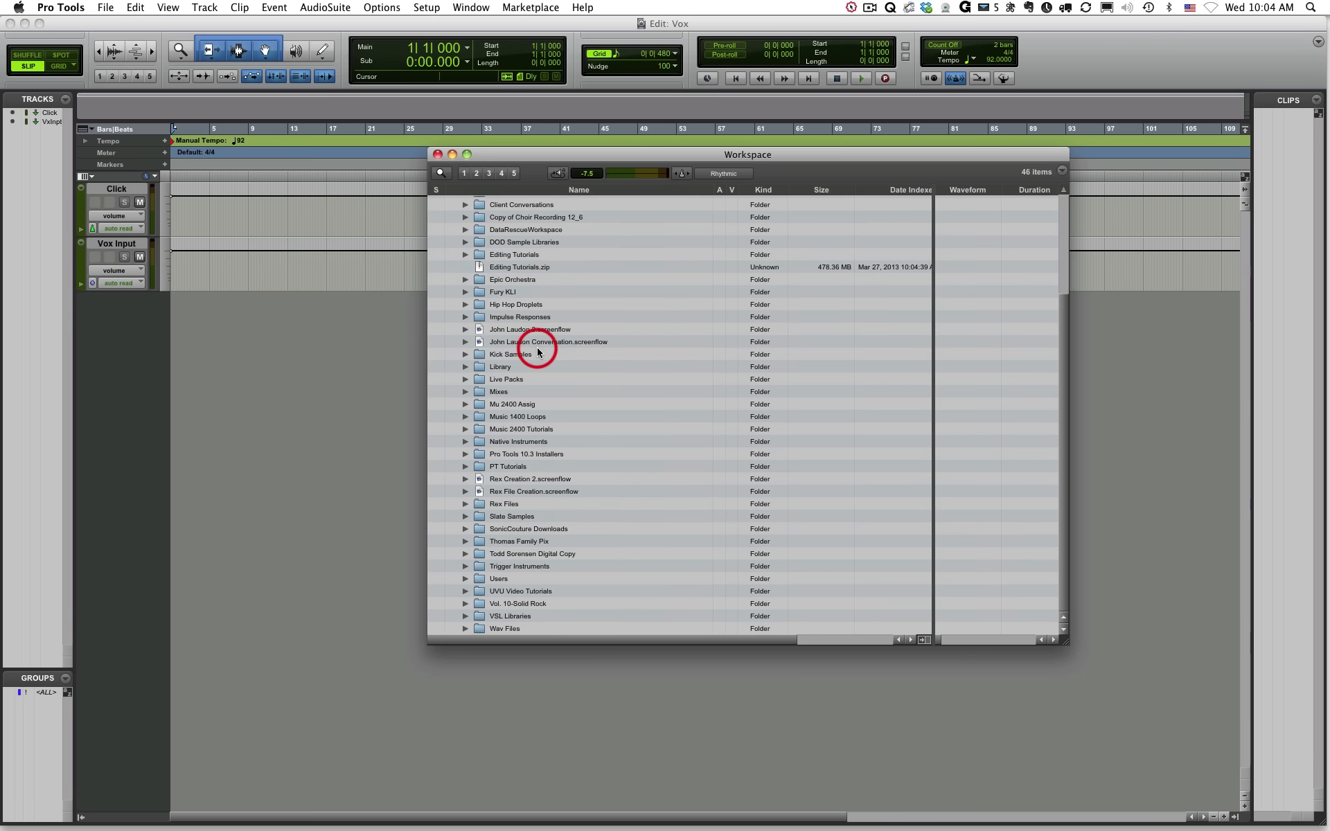
pyautogui.doubleClick(514, 416)
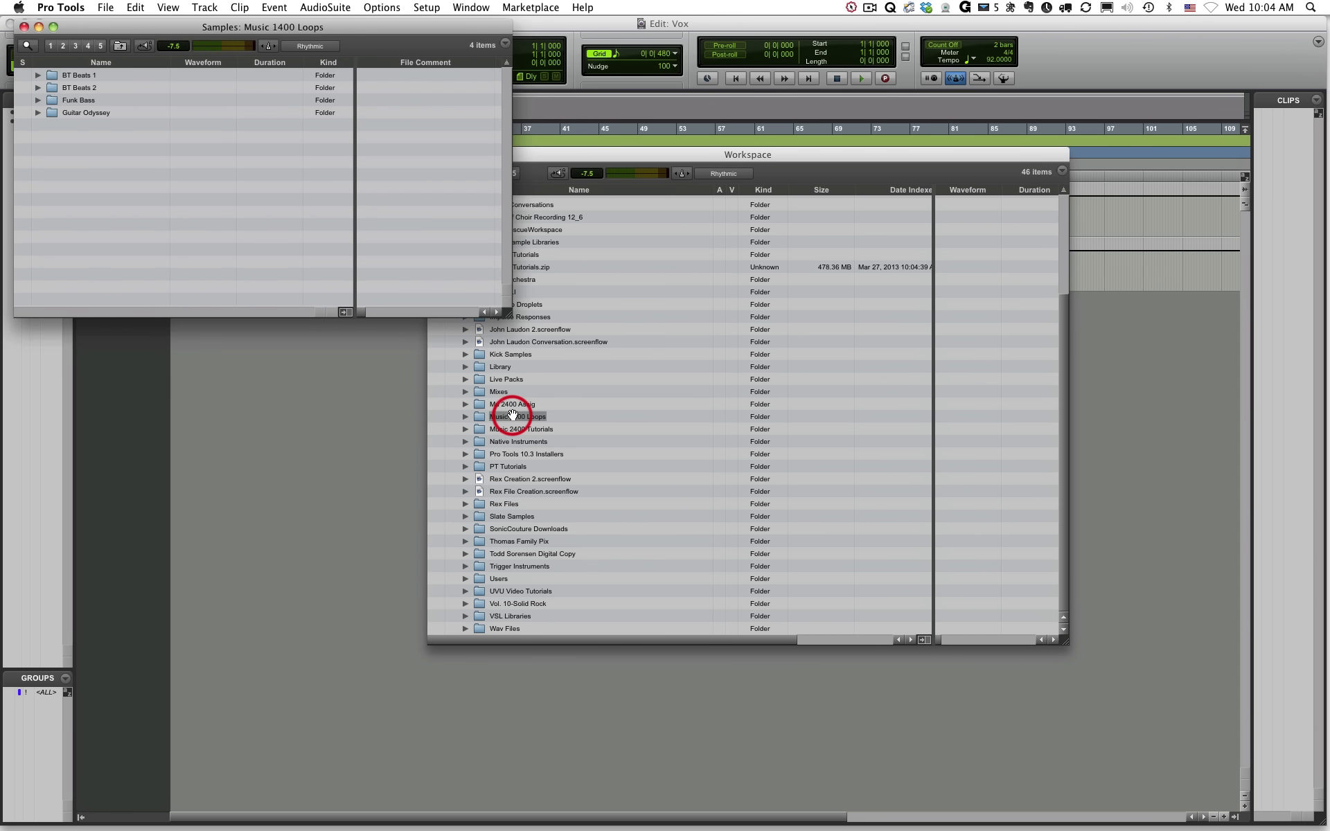
pyautogui.moveTo(573, 153); pyautogui.dragTo(739, 107)
pyautogui.click(606, 108)
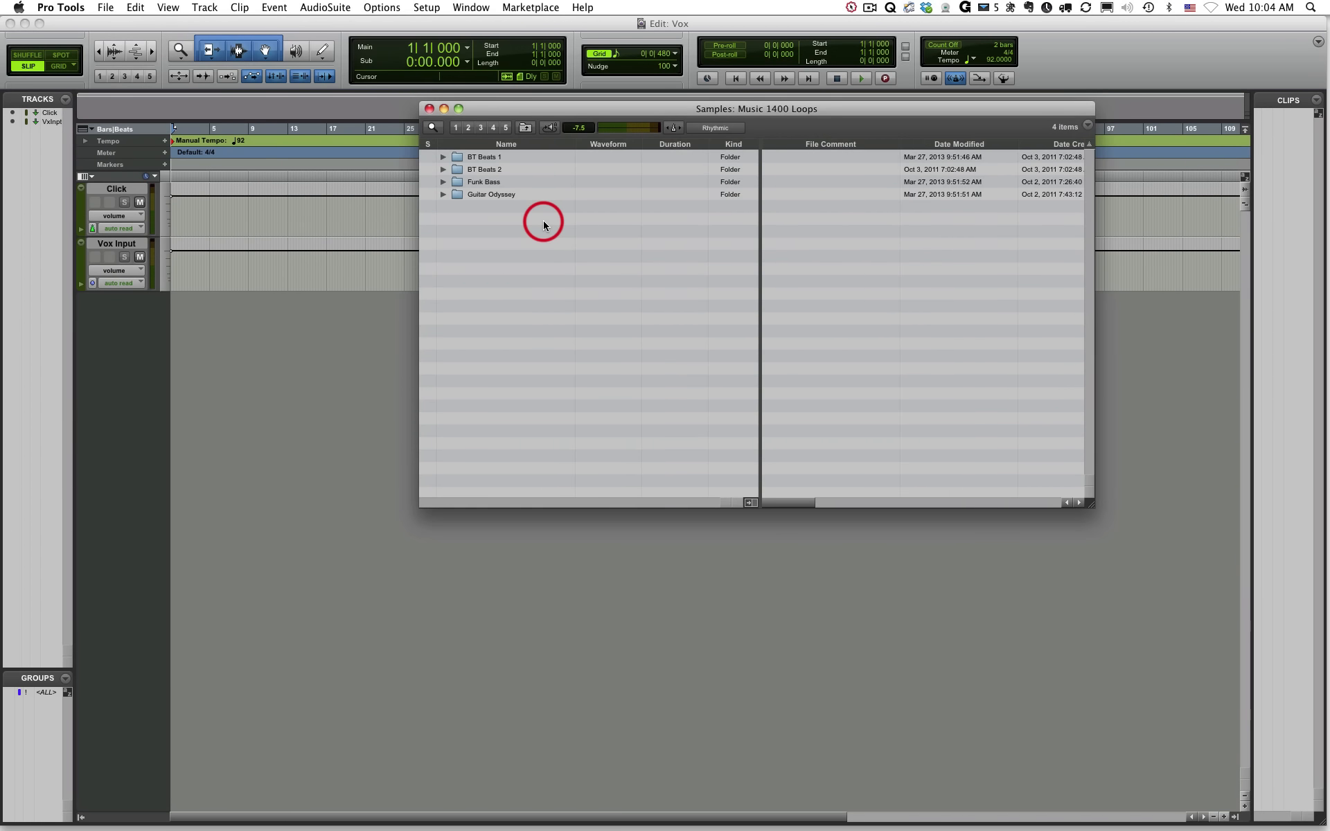
pyautogui.click(485, 148)
pyautogui.click(489, 198)
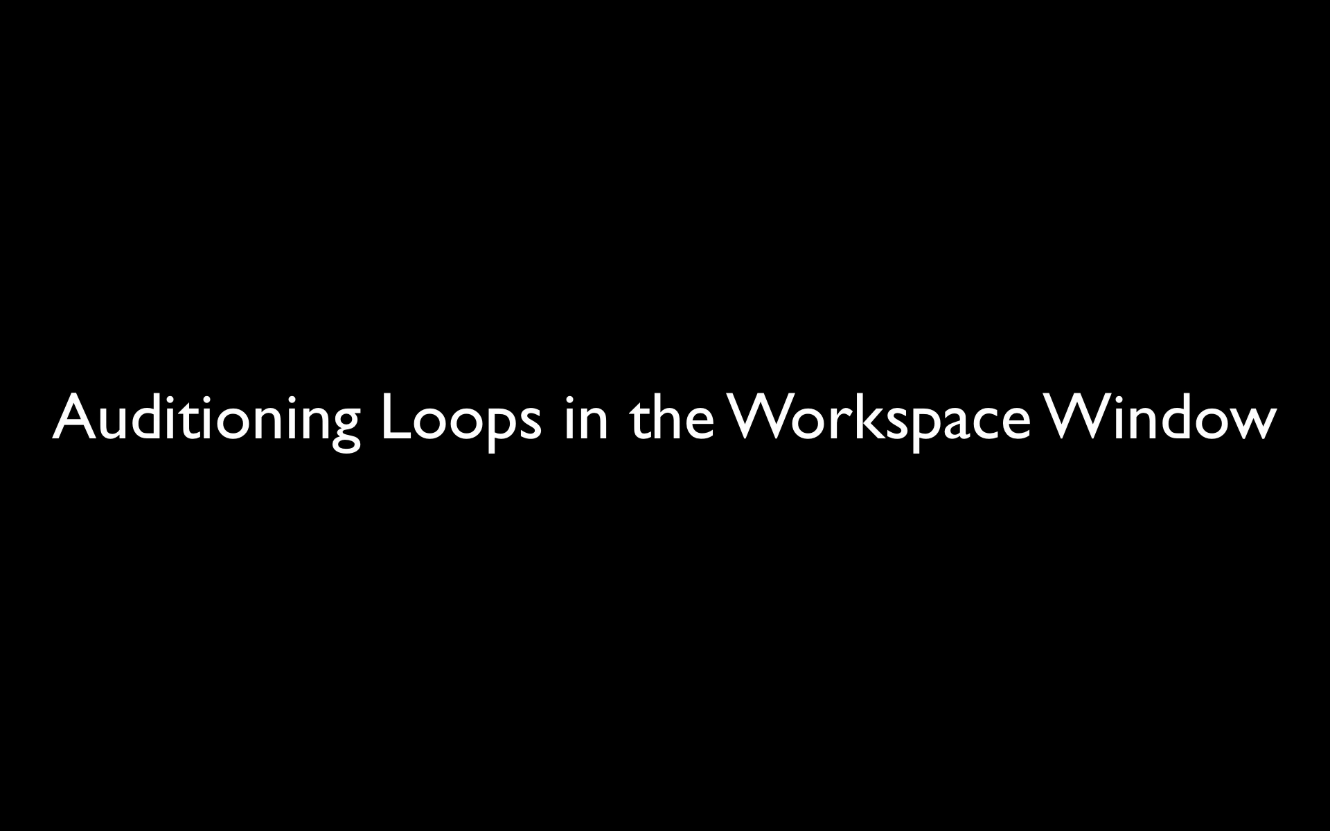
pyautogui.click(423, 153)
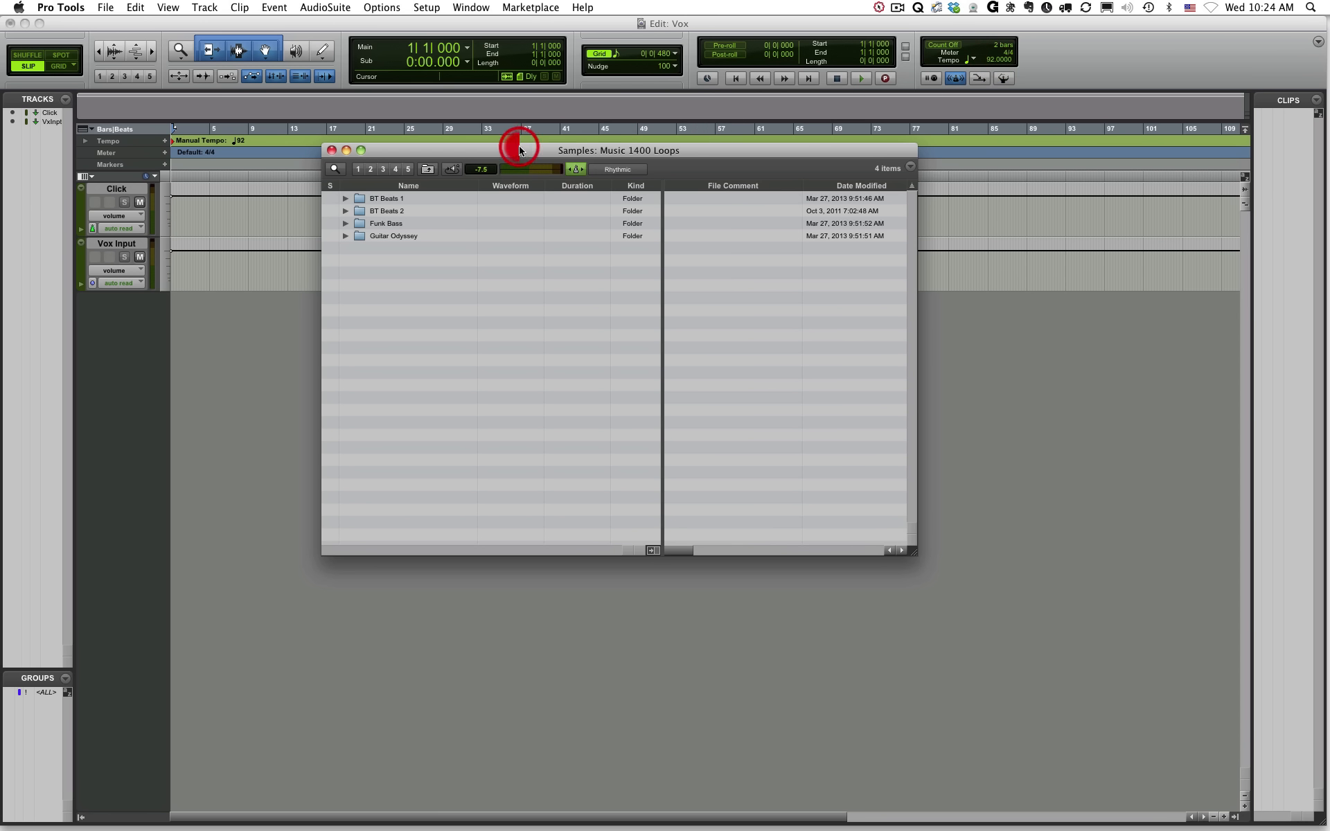
# - Expand the BT Beats 1 folder and audition 100 Brain the Man.wav with tempo conforming enabled, stopping the preview at the end
pyautogui.click(346, 200)
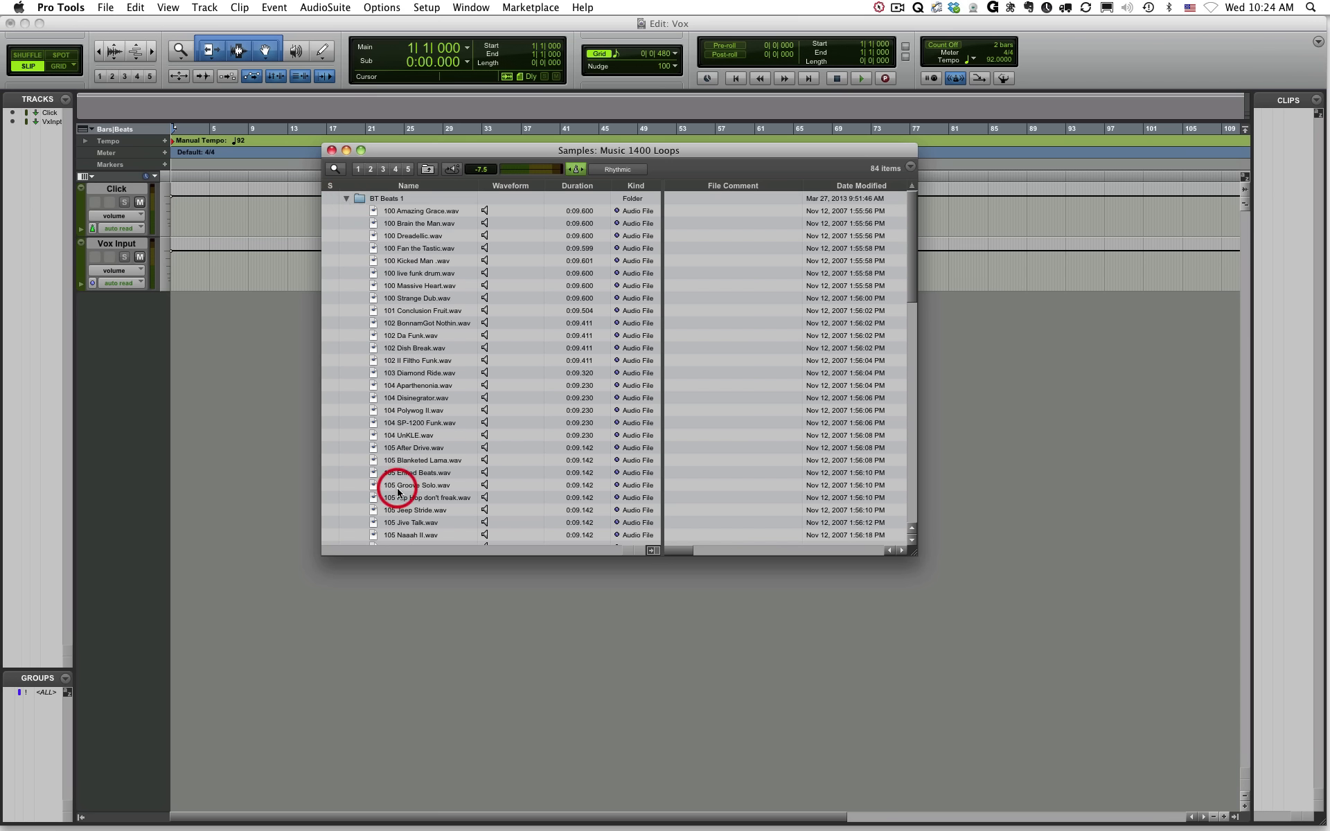
pyautogui.click(406, 224)
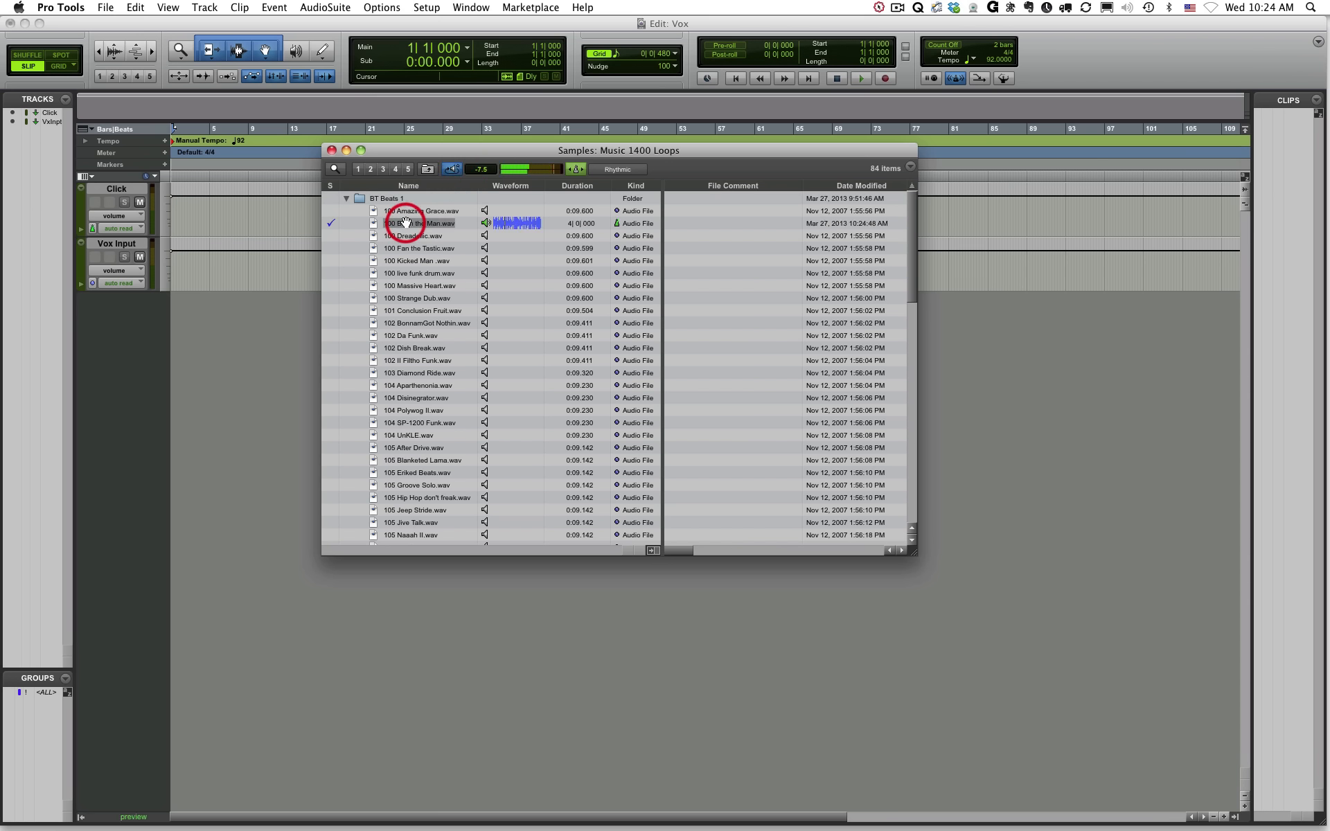
pyautogui.press('space')
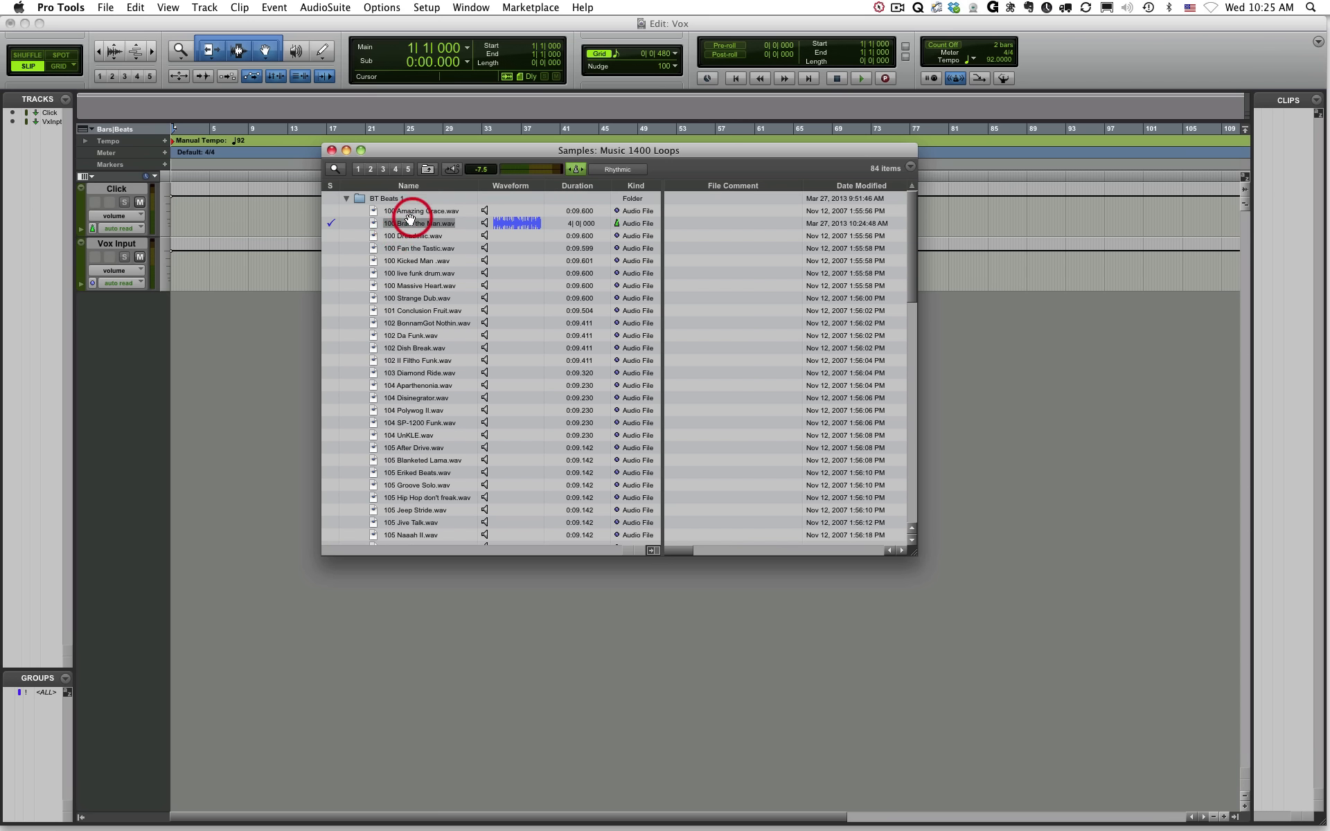
# - Turn off conforming to session tempo and audition 100 Brain the Man.wav, 104 Aparthenonia.wav and 117 Dank Beatz.wav at their original tempos
pyautogui.click(576, 169)
pyautogui.press('space')
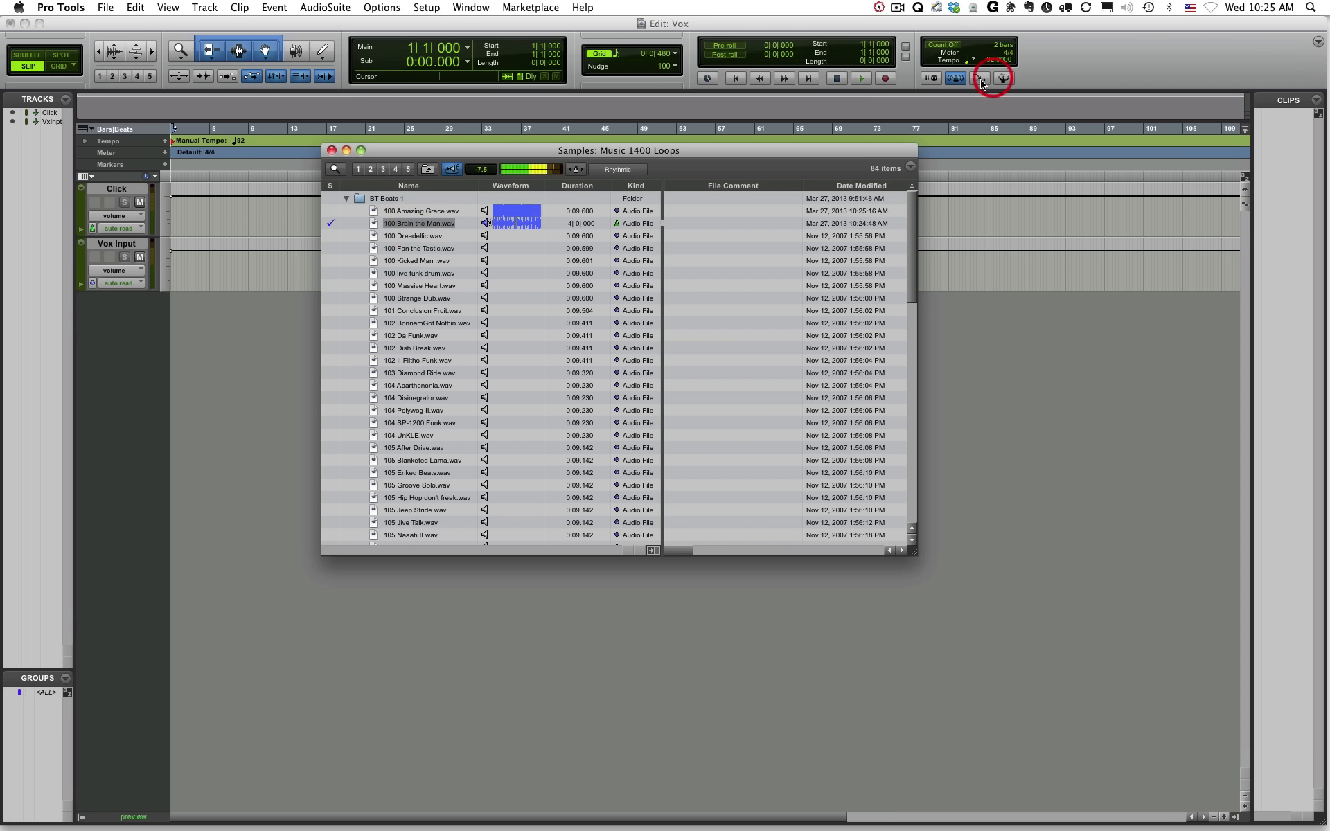
pyautogui.click(578, 170)
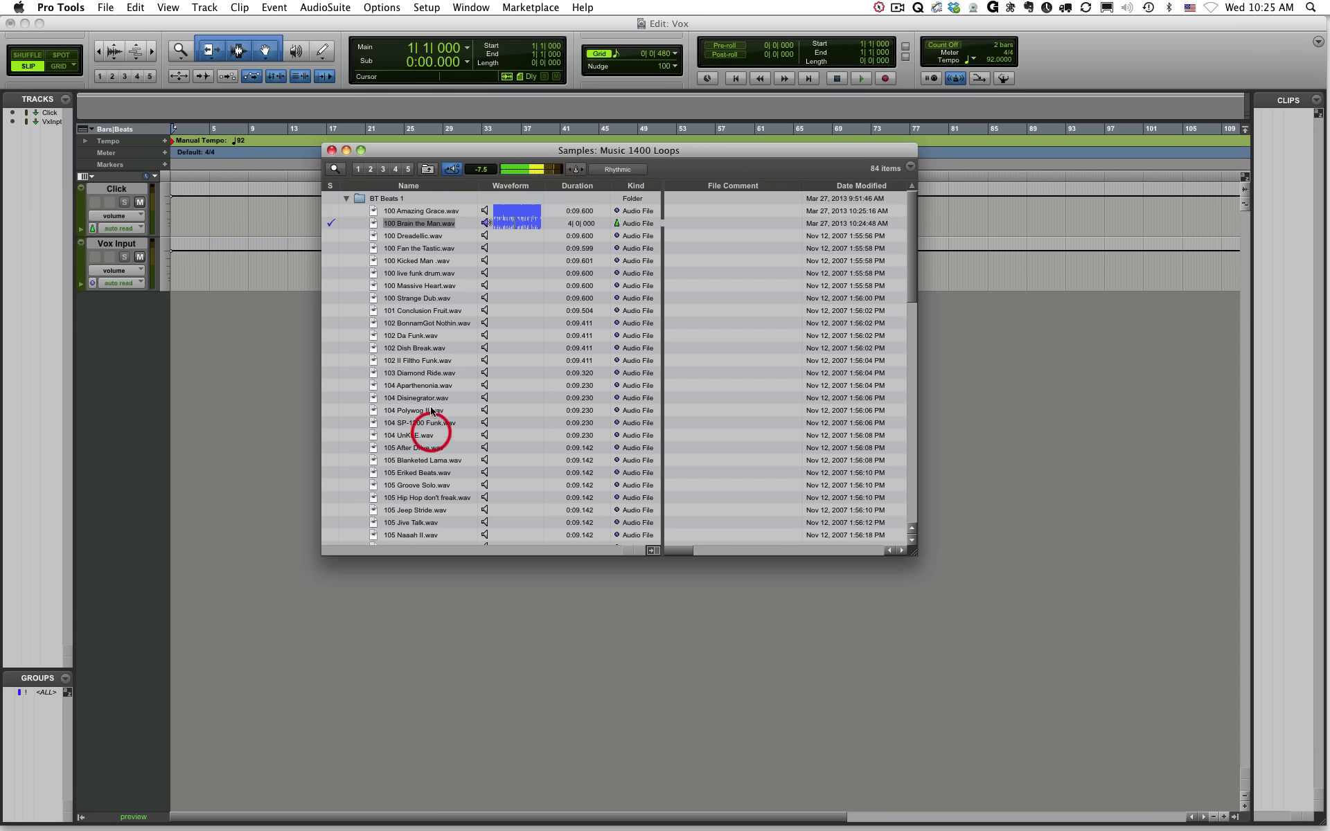
pyautogui.click(413, 385)
pyautogui.scroll(-15, 419, 409)
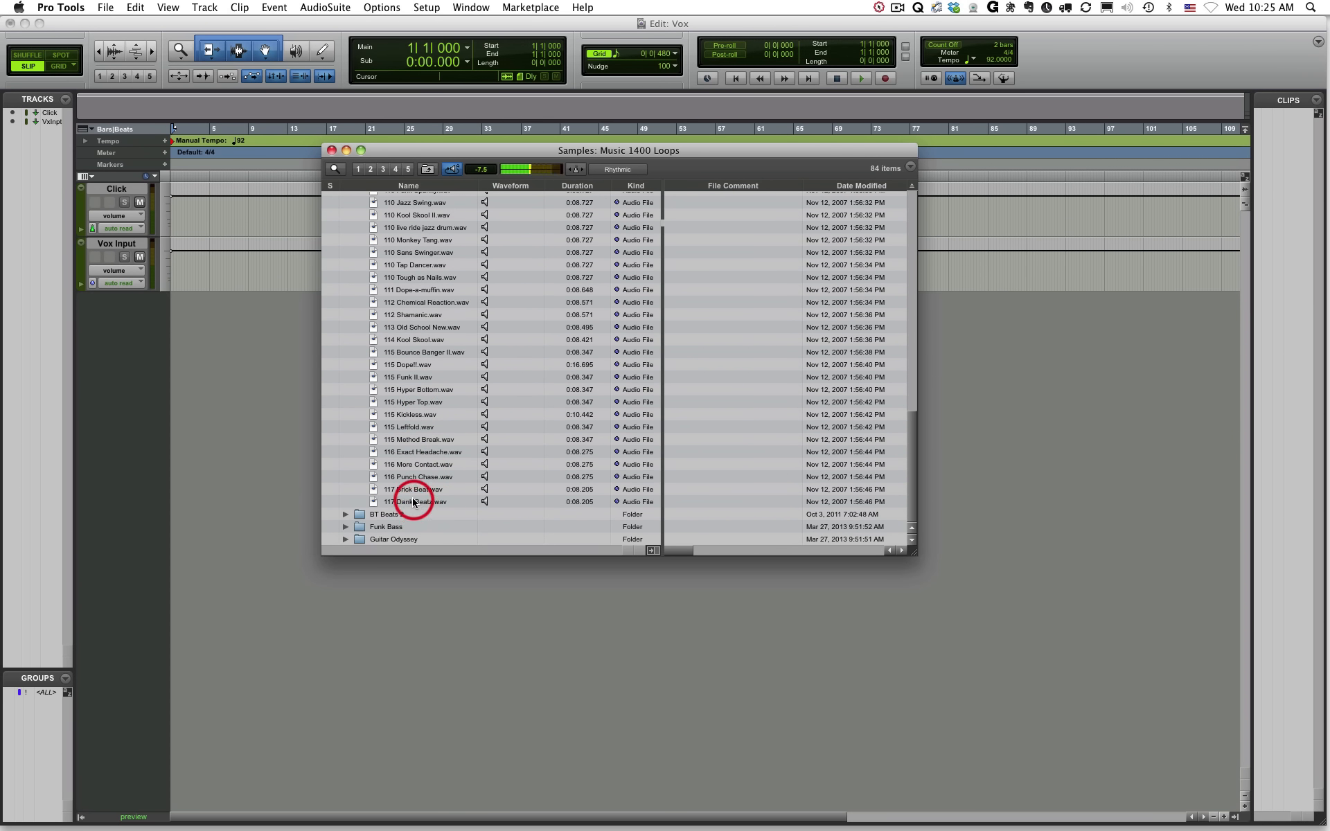
pyautogui.click(413, 502)
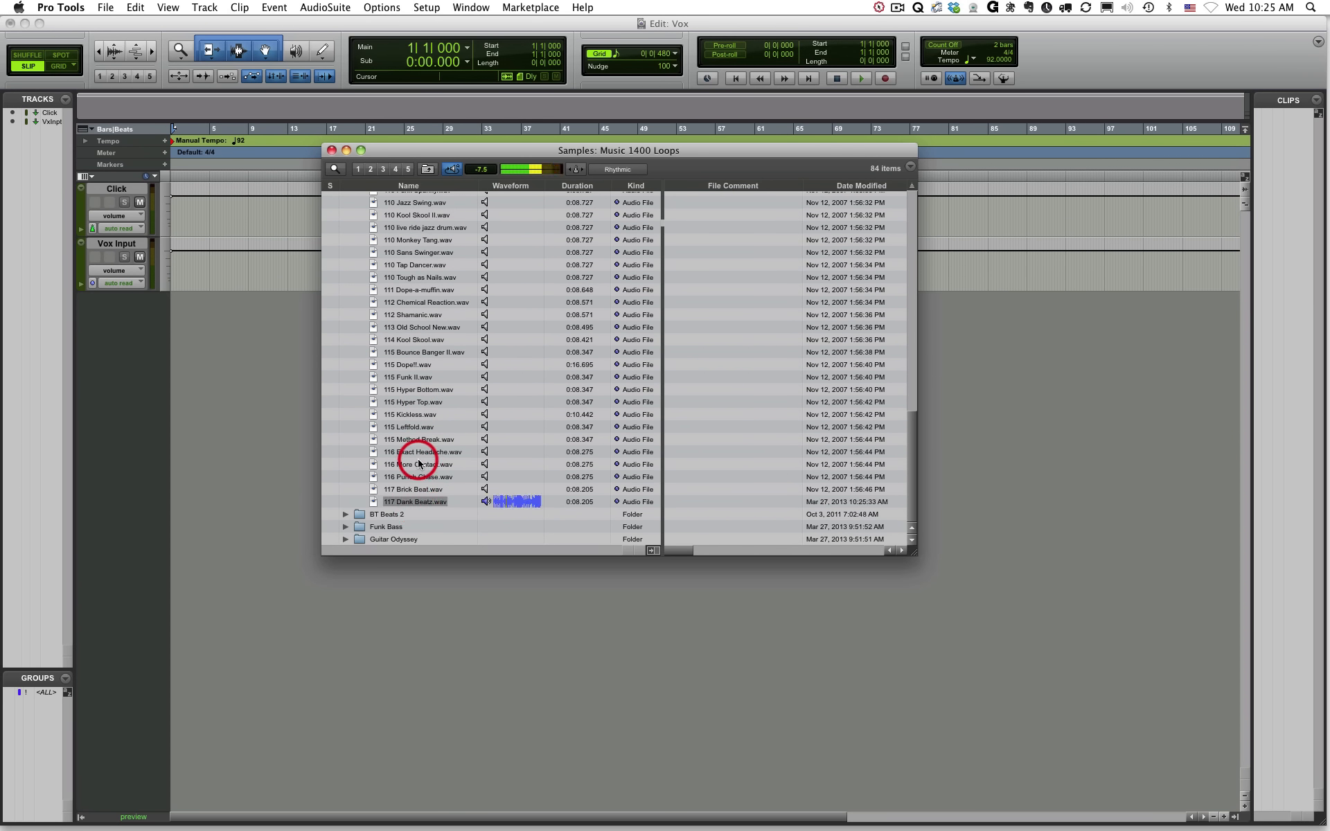
# - Audition 117 Dank Beatz.wav conformed to the session tempo, compare with conforming off, and leave tempo conforming enabled
pyautogui.scroll(8, 418, 463)
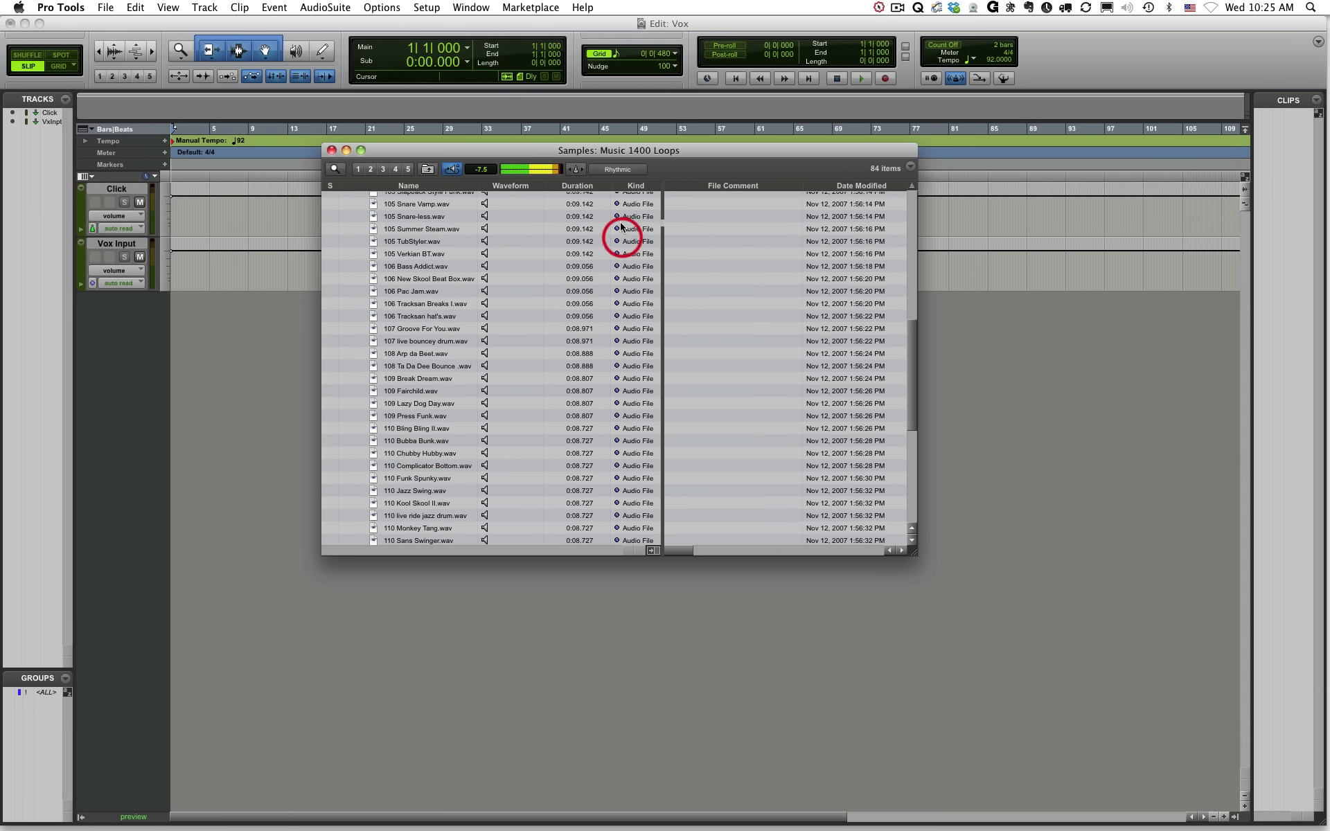
pyautogui.click(579, 172)
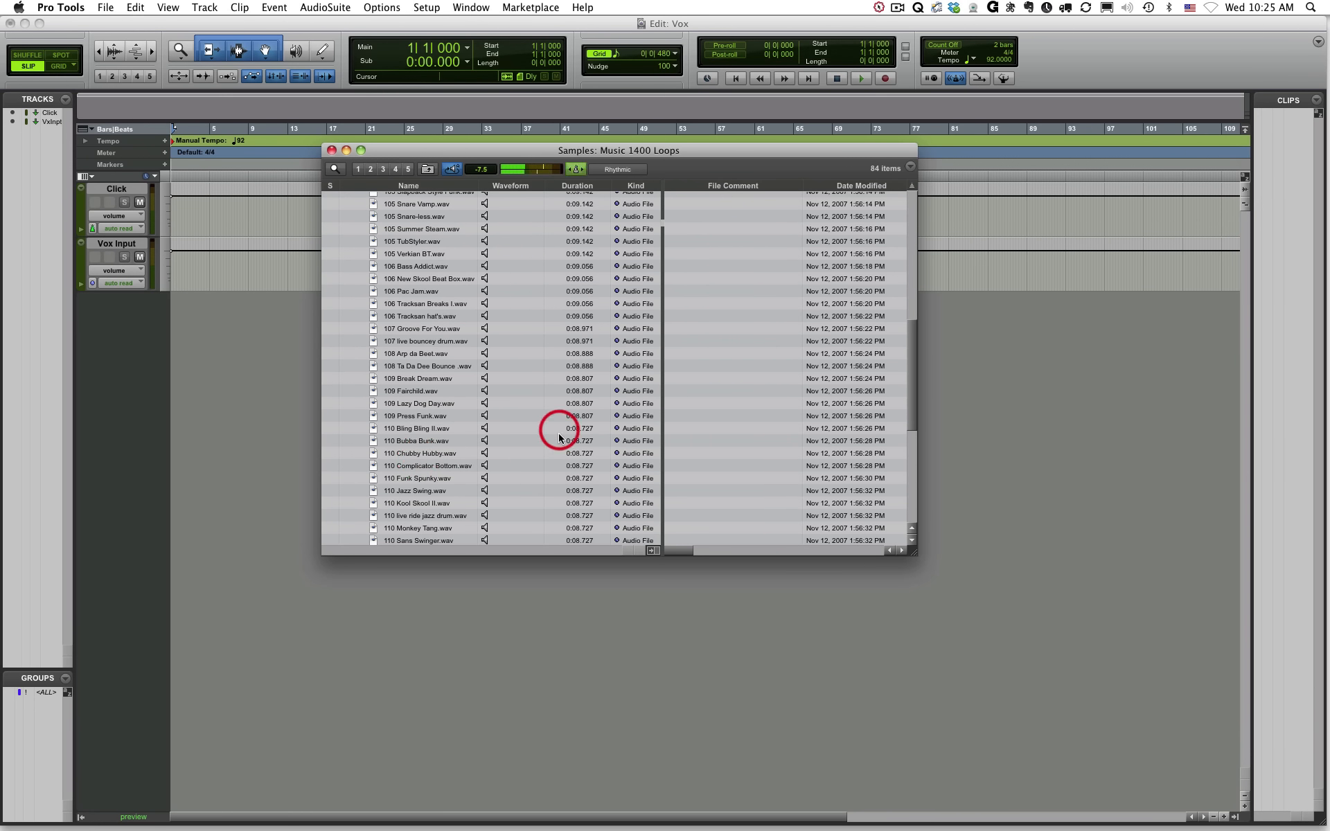
pyautogui.scroll(-7, 444, 426)
pyautogui.scroll(-1, 437, 432)
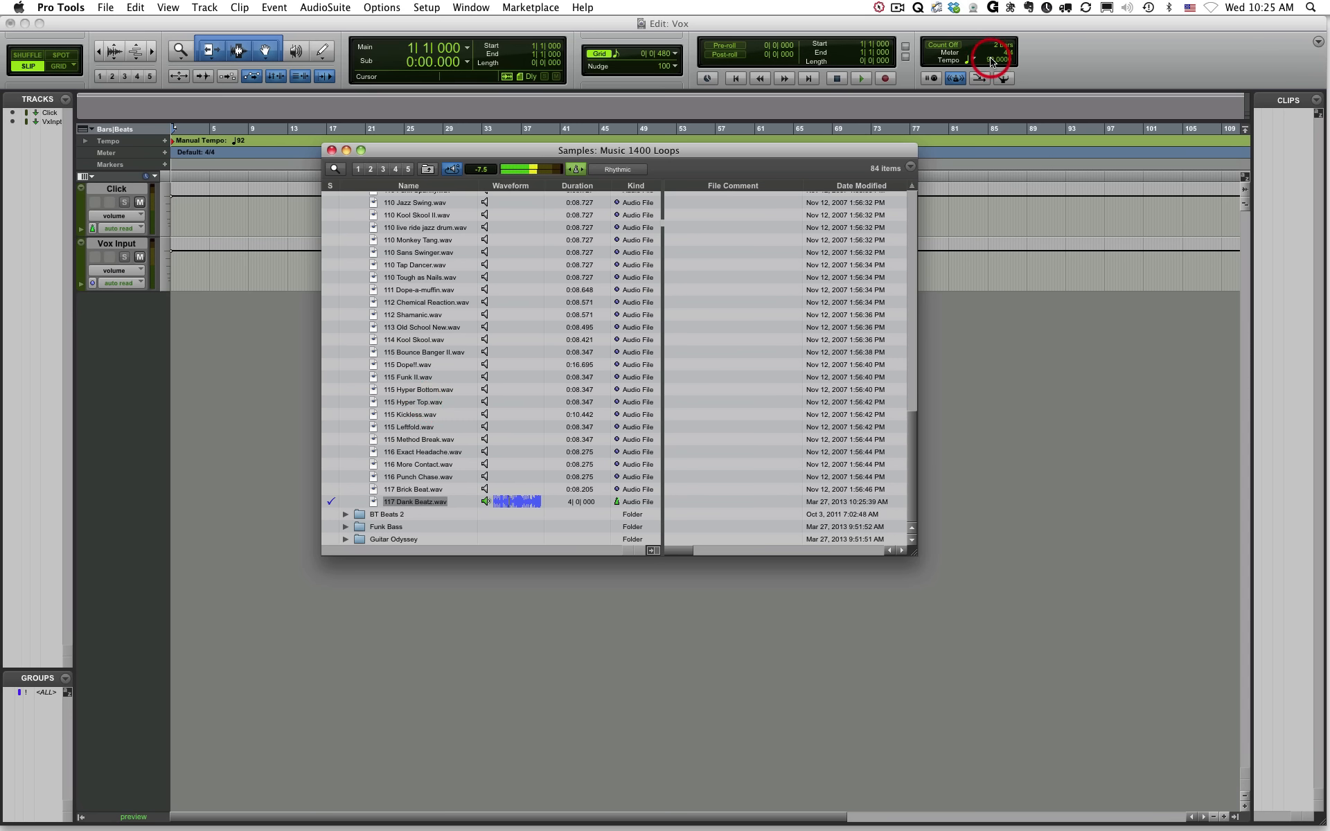
pyautogui.click(575, 169)
pyautogui.moveTo(662, 150); pyautogui.dragTo(672, 155)
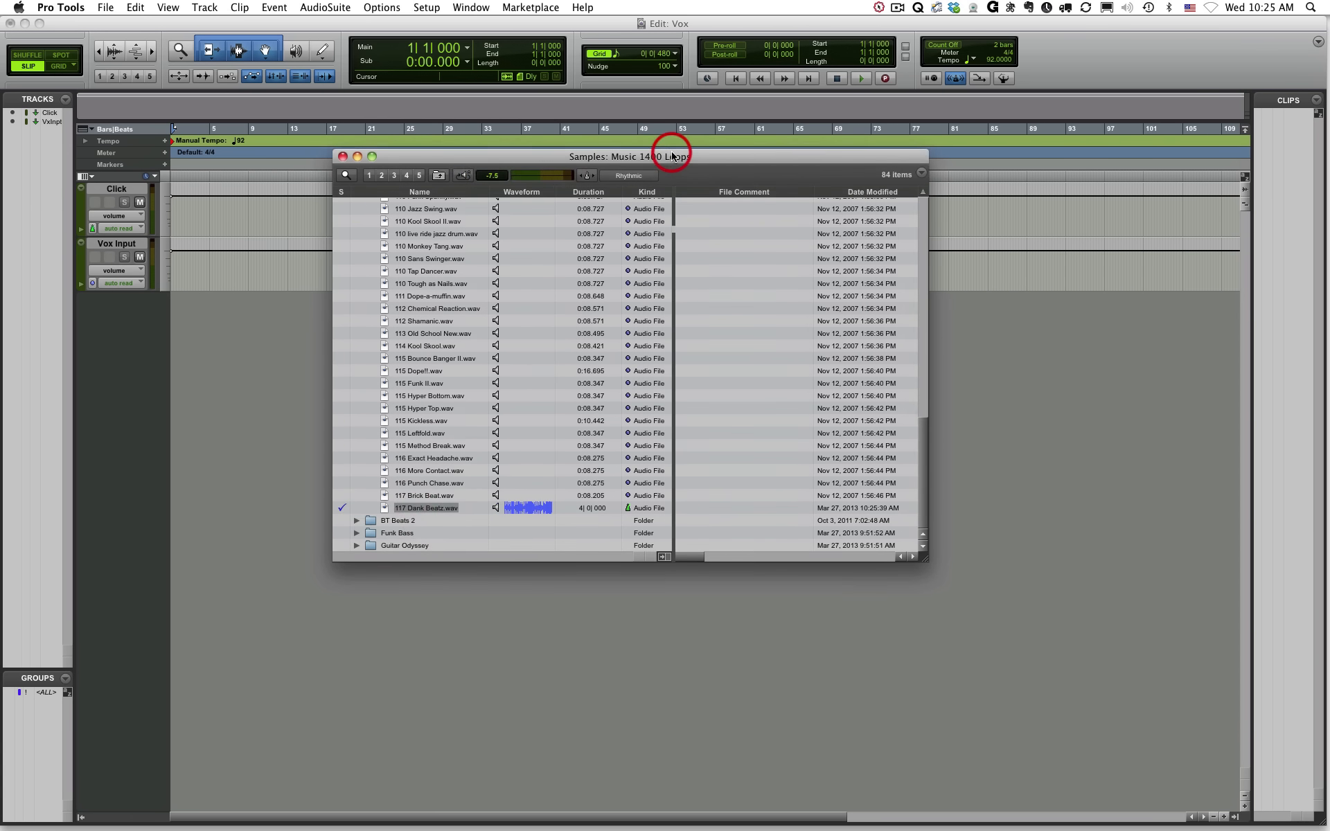
pyautogui.moveTo(591, 153)
pyautogui.mouseDown()
pyautogui.moveTo(642, 156)
pyautogui.moveTo(583, 157)
pyautogui.mouseUp()
pyautogui.click(574, 173)
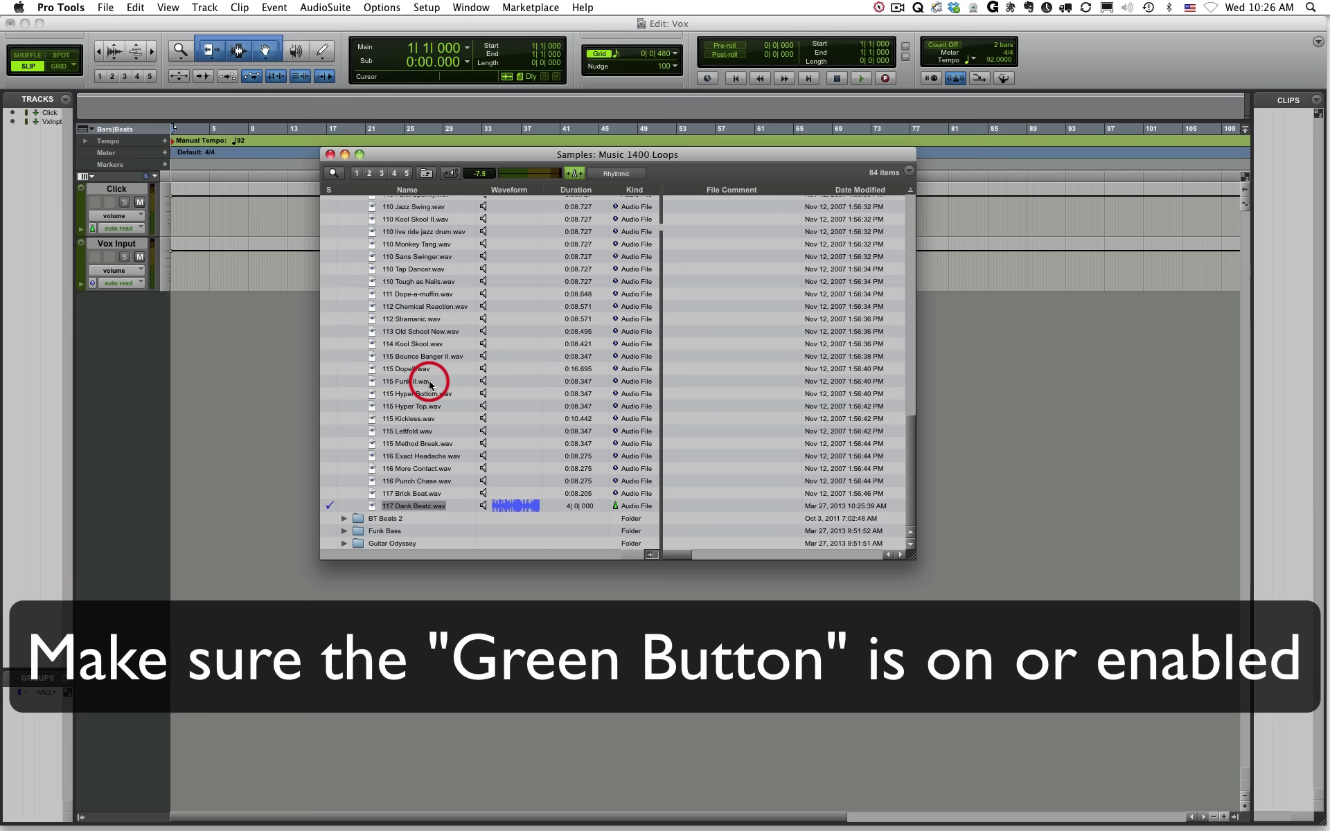
# - Check the Loop Preview, Auto-Preview and Spacebar Toggles File Preview options, and audition 100 Amazing Grace.wav at the session tempo
pyautogui.scroll(15, 429, 385)
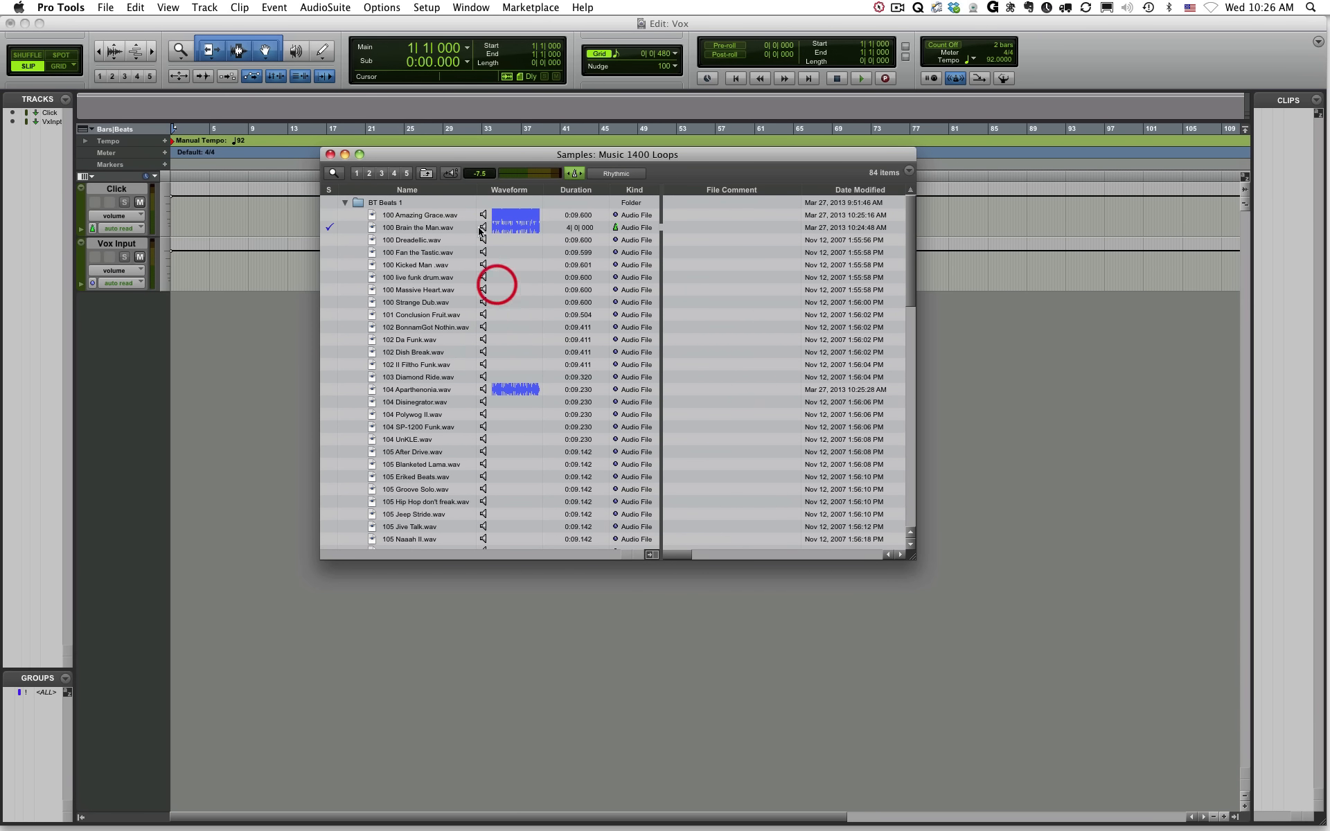
pyautogui.click(451, 174)
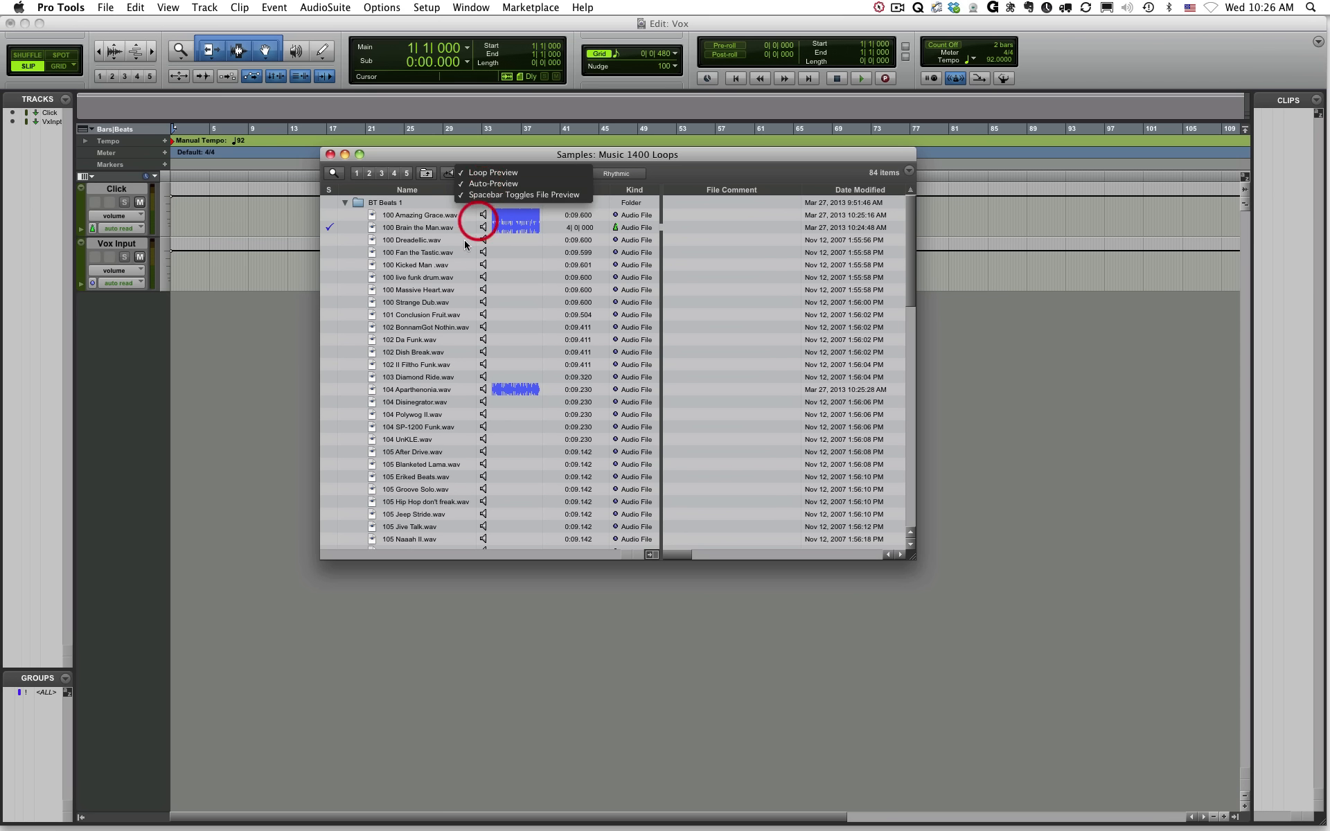
pyautogui.click(435, 152)
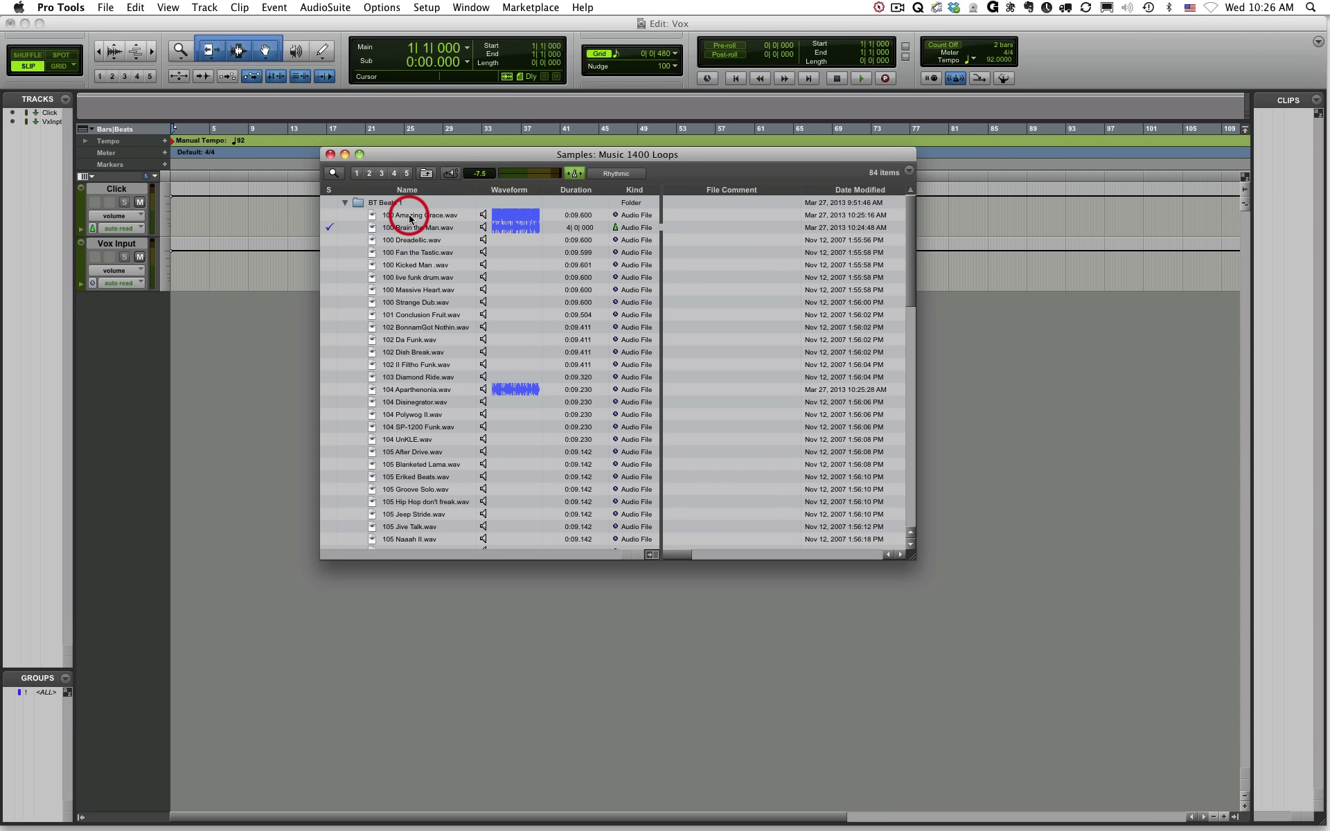
pyautogui.click(422, 216)
pyautogui.click(452, 174)
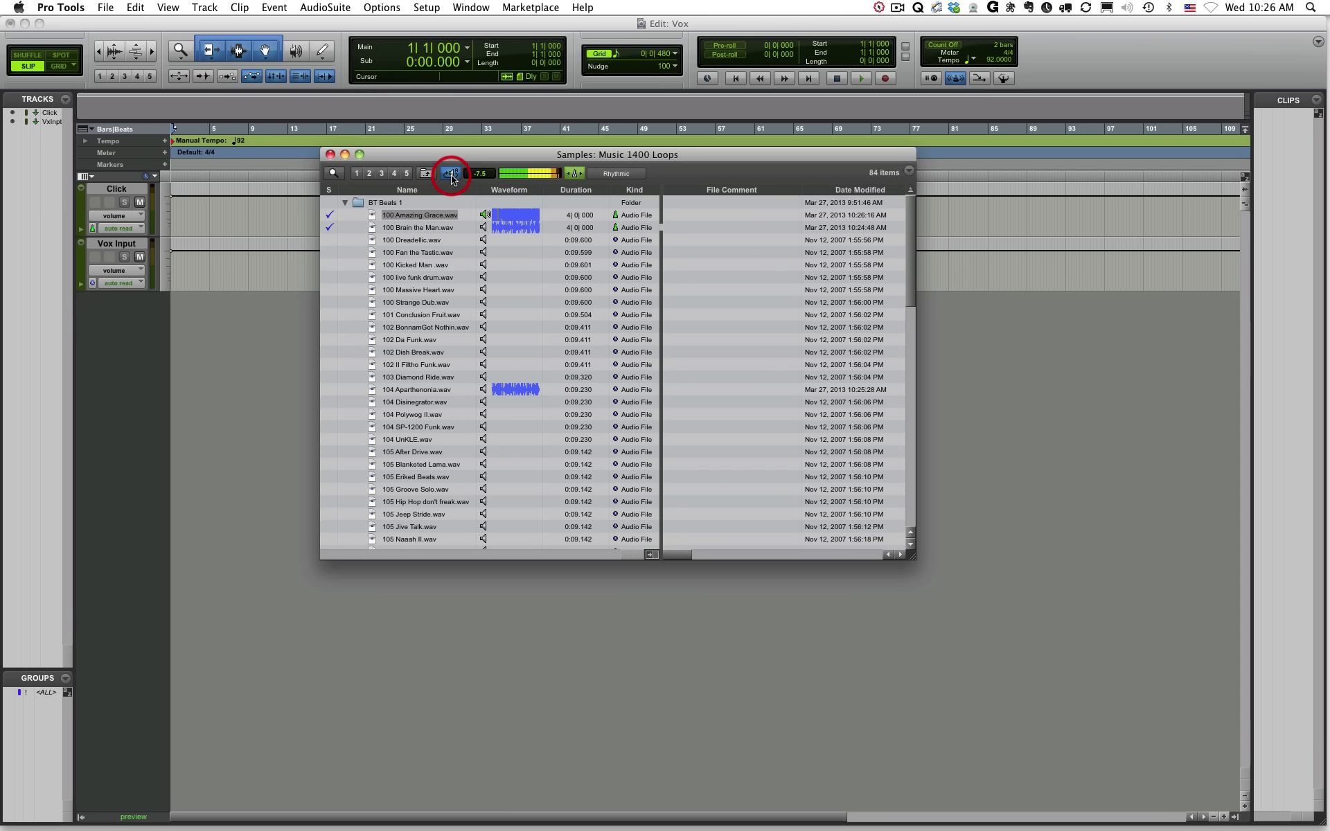
# - Set the preview level to -10.6 and audition several BT Beats 1 loops between 100 Dreadellic.wav and 102 BonnamGot Nothin.wav, stopping playback at the end
pyautogui.moveTo(479, 173); pyautogui.dragTo(480, 182)
pyautogui.click(413, 240)
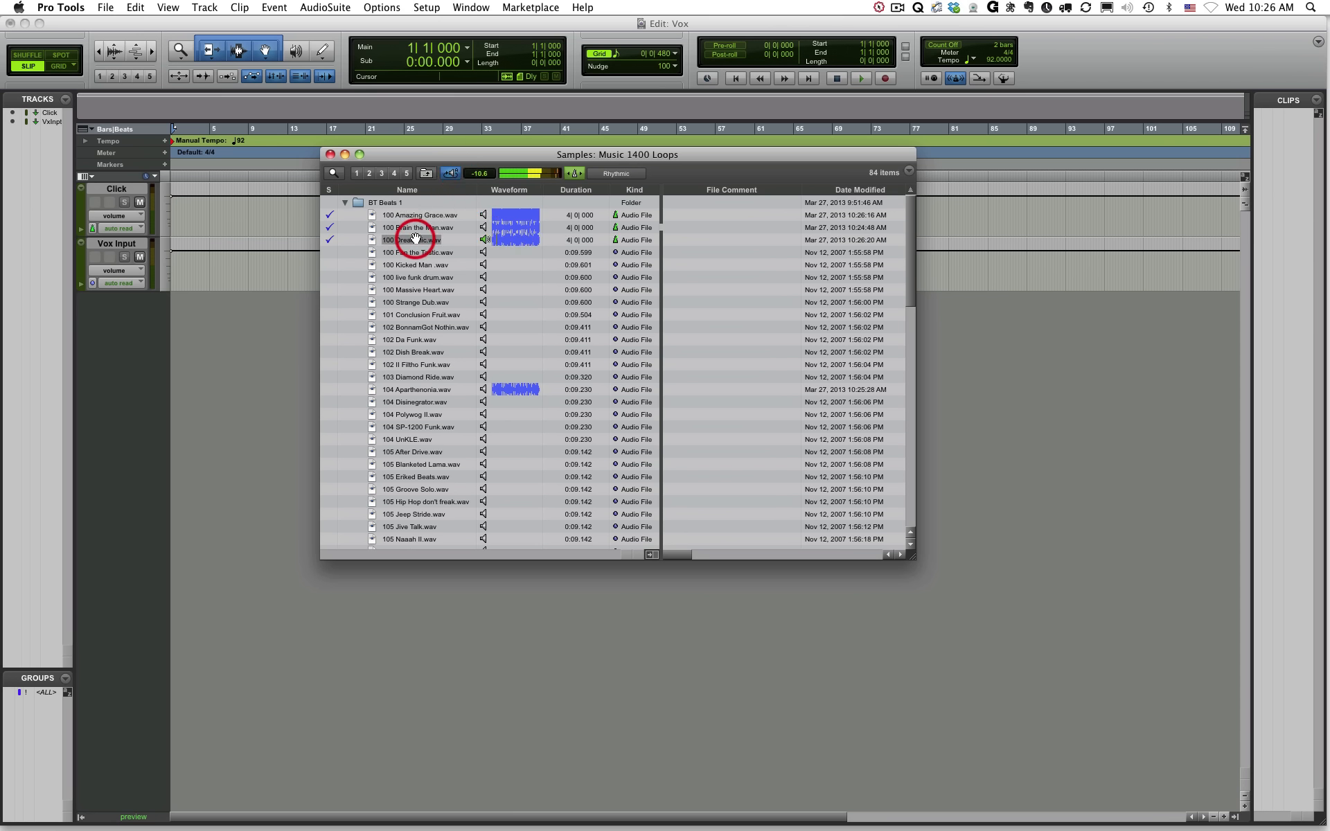
pyautogui.click(416, 288)
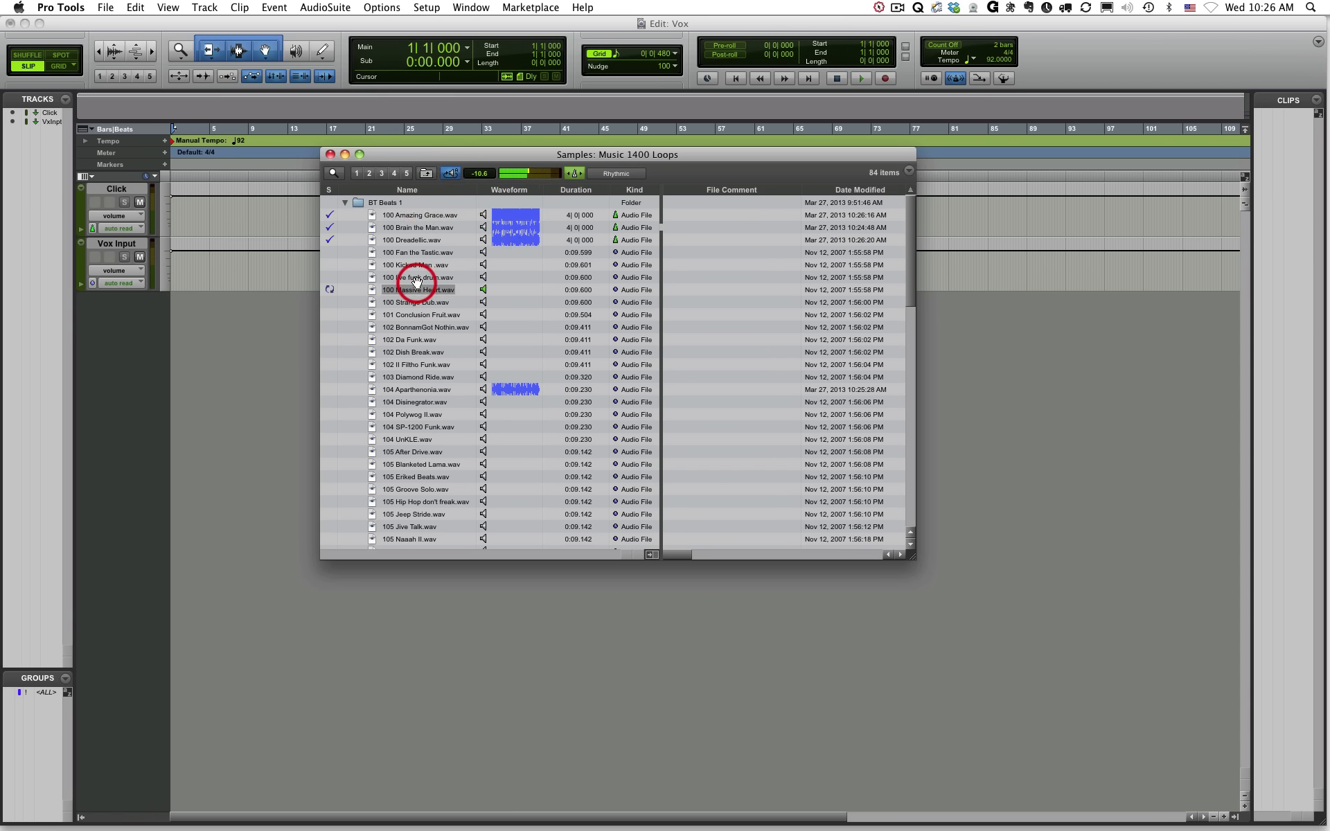
pyautogui.click(412, 277)
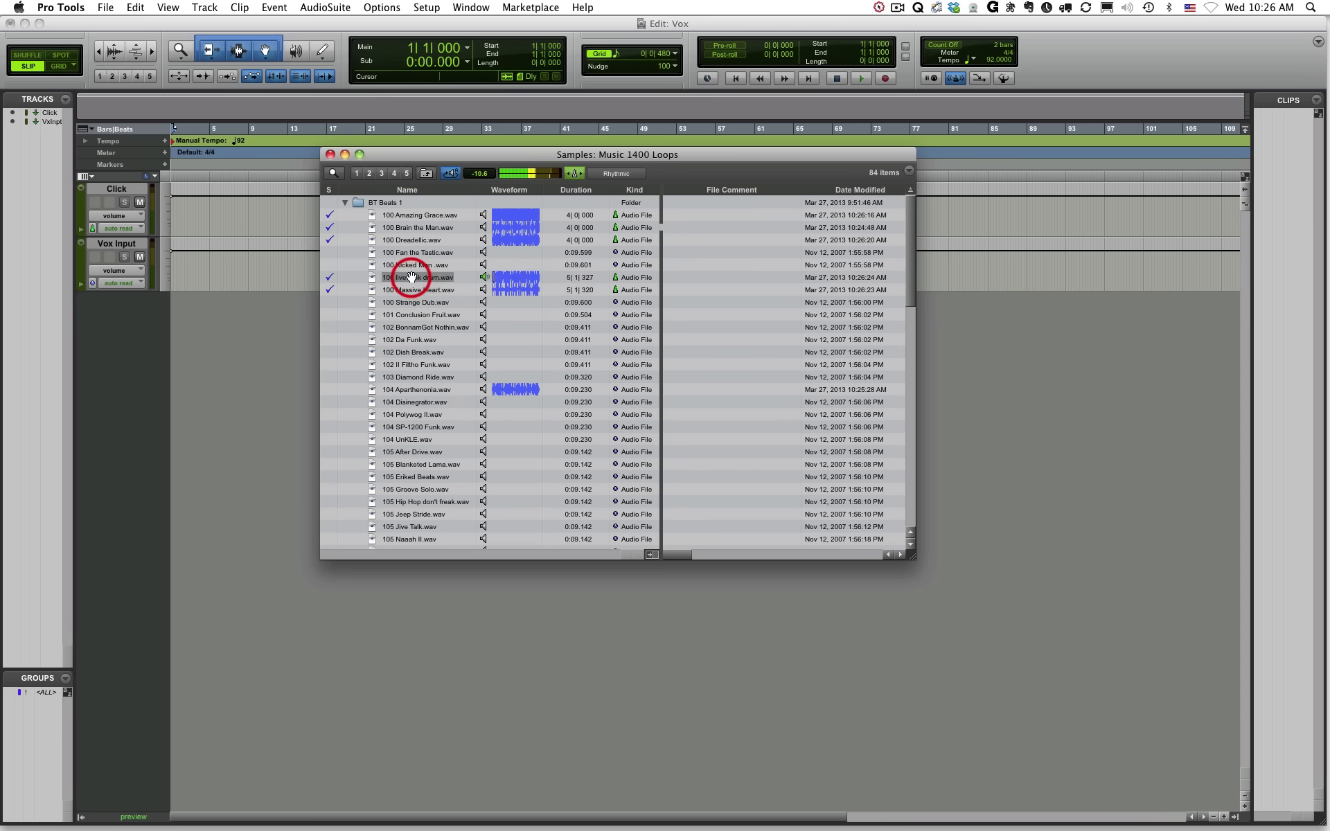
pyautogui.click(412, 302)
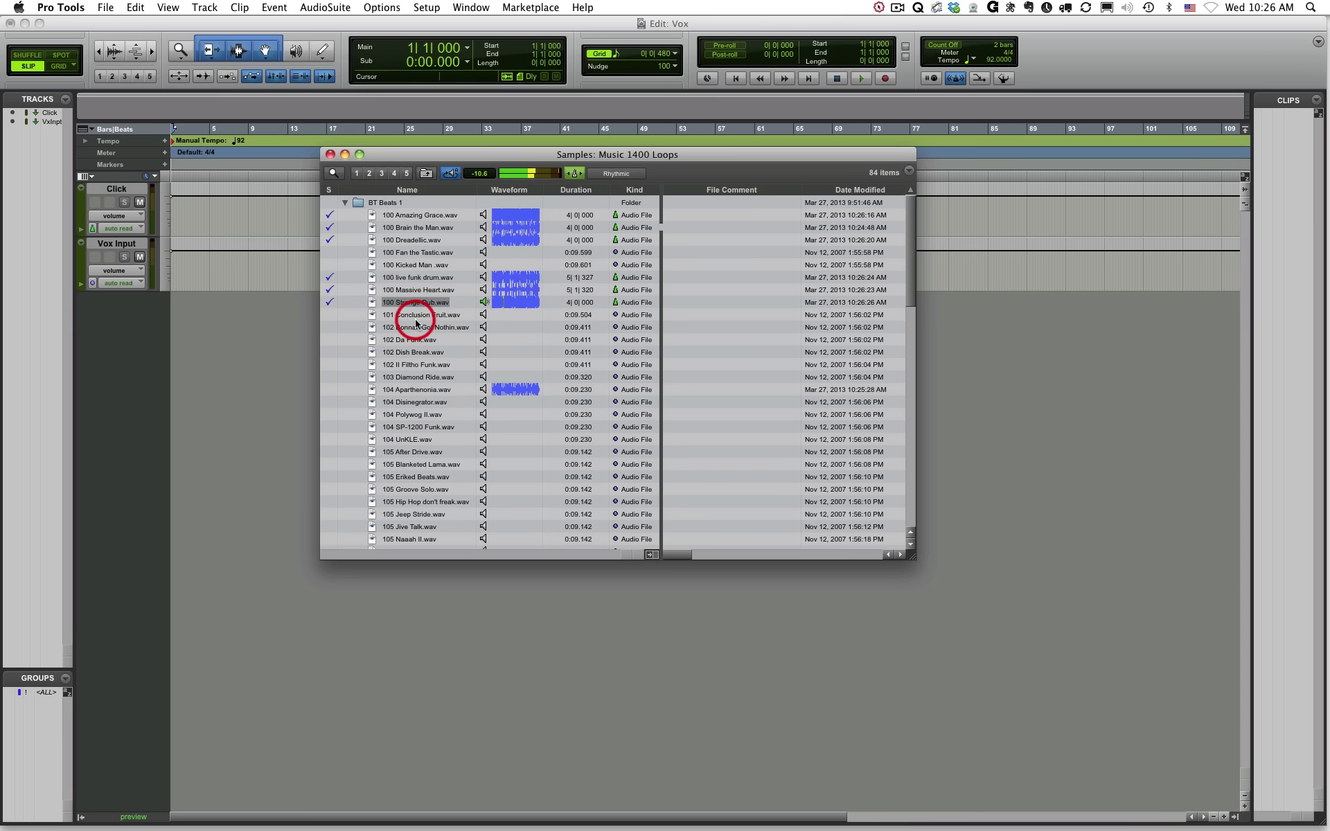
pyautogui.press('space')
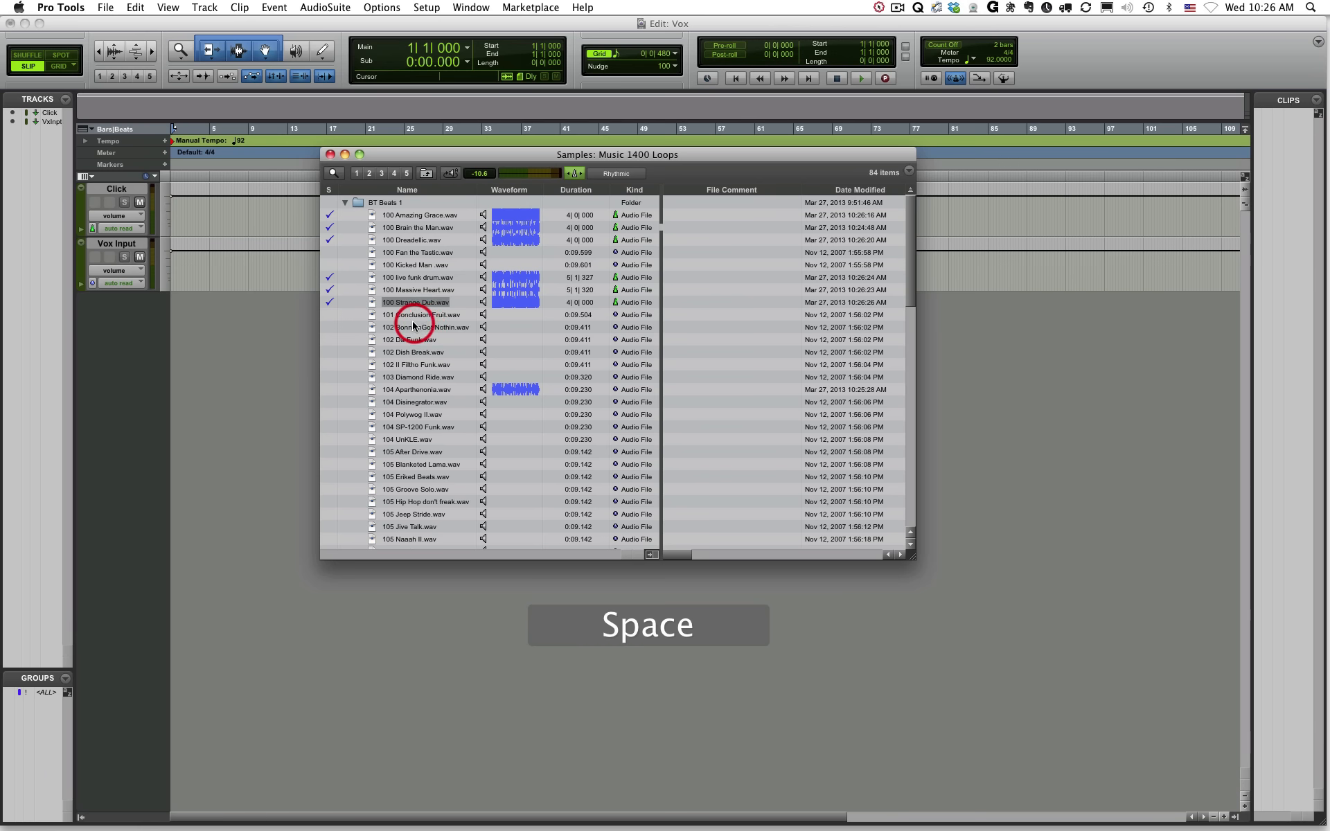
pyautogui.click(411, 327)
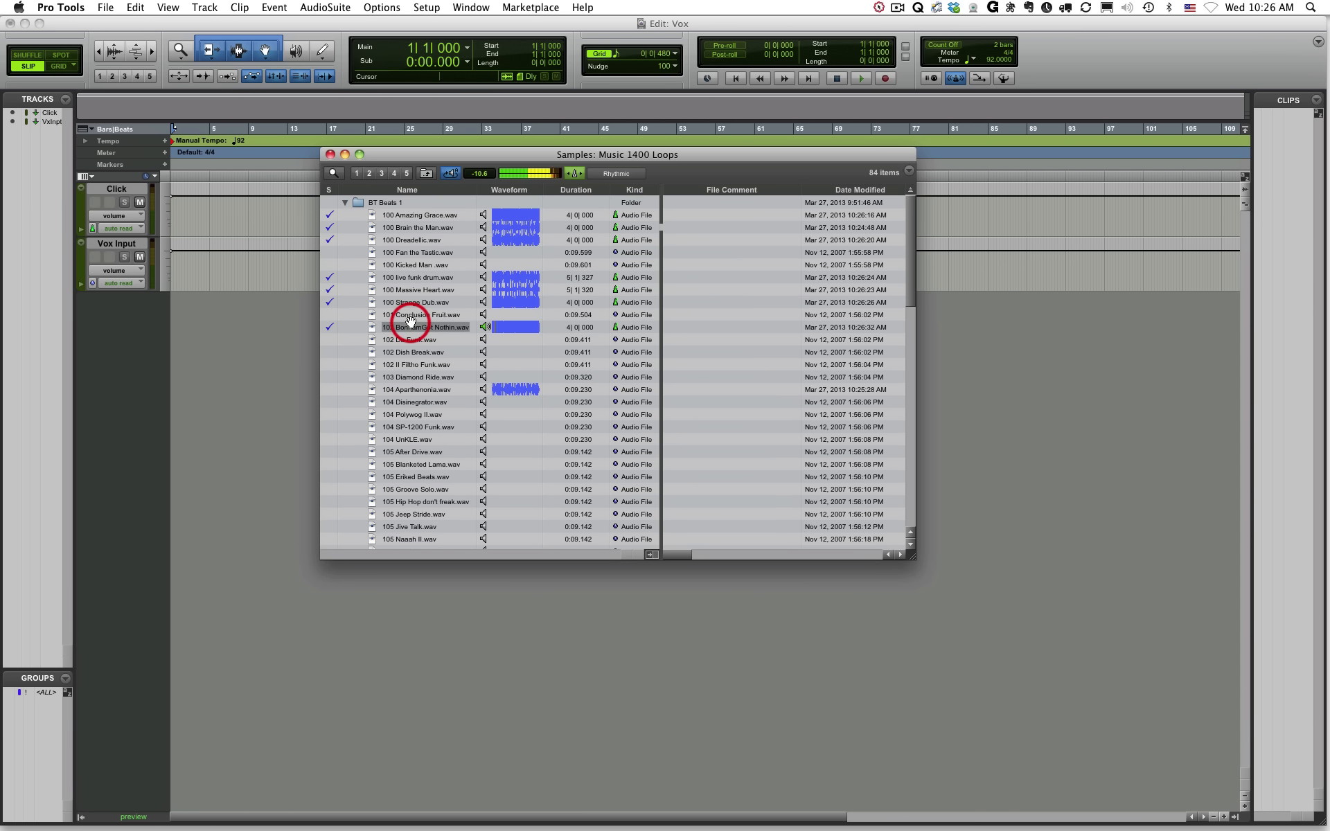
pyautogui.press('space')
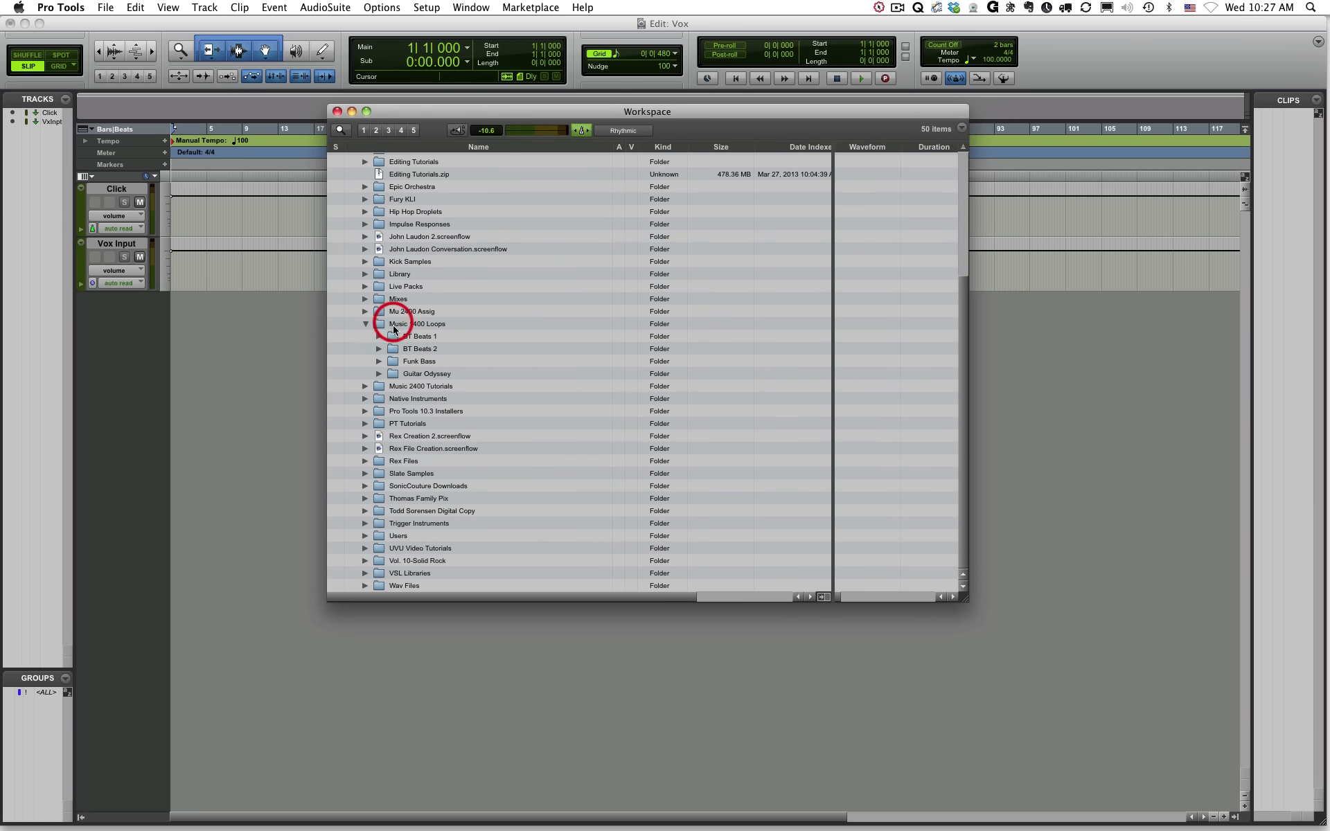
# - Expand BT Beats 1 in the Workspace browser and audition its loops one after another through 101 Conclusion Fruit.wav, stopping the preview there
pyautogui.click(378, 336)
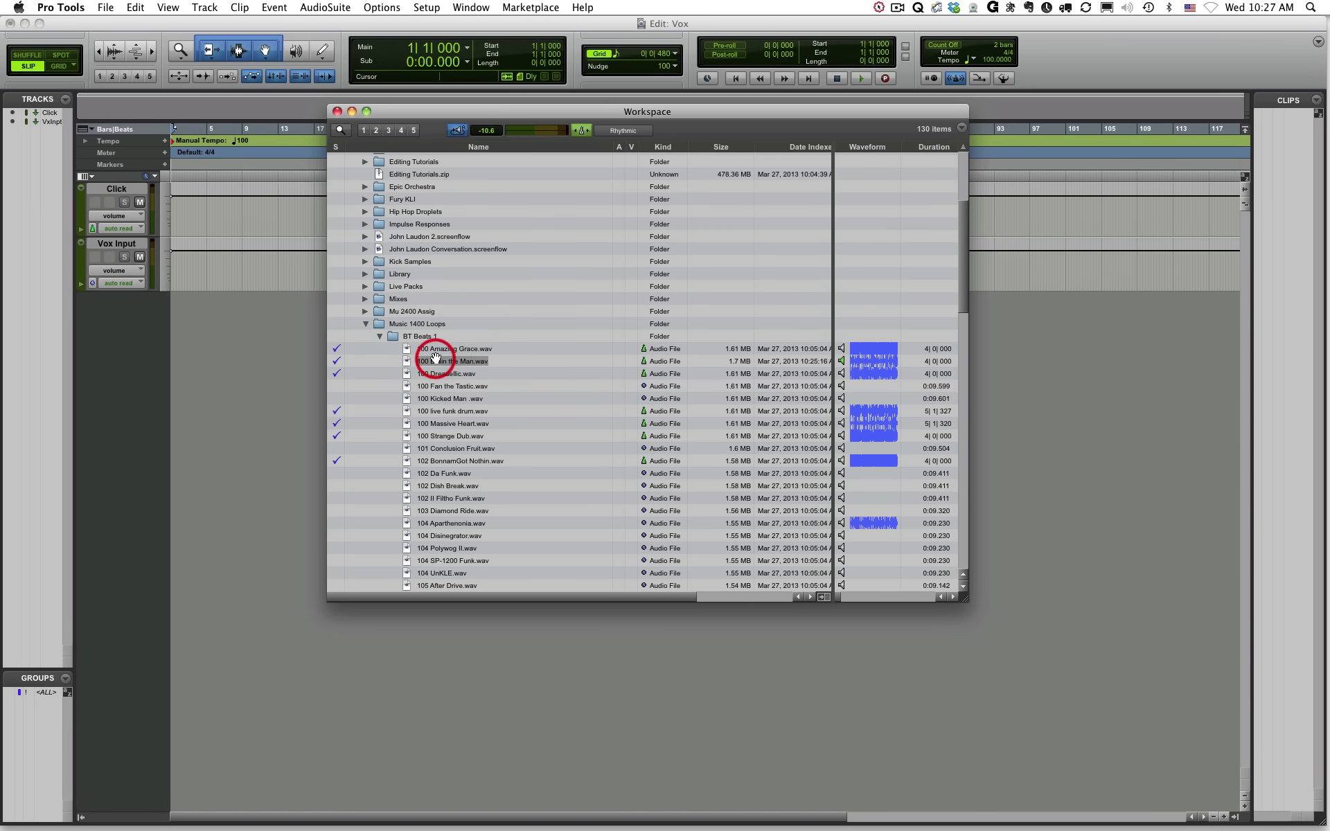
pyautogui.press('Down')
pyautogui.press('Down')
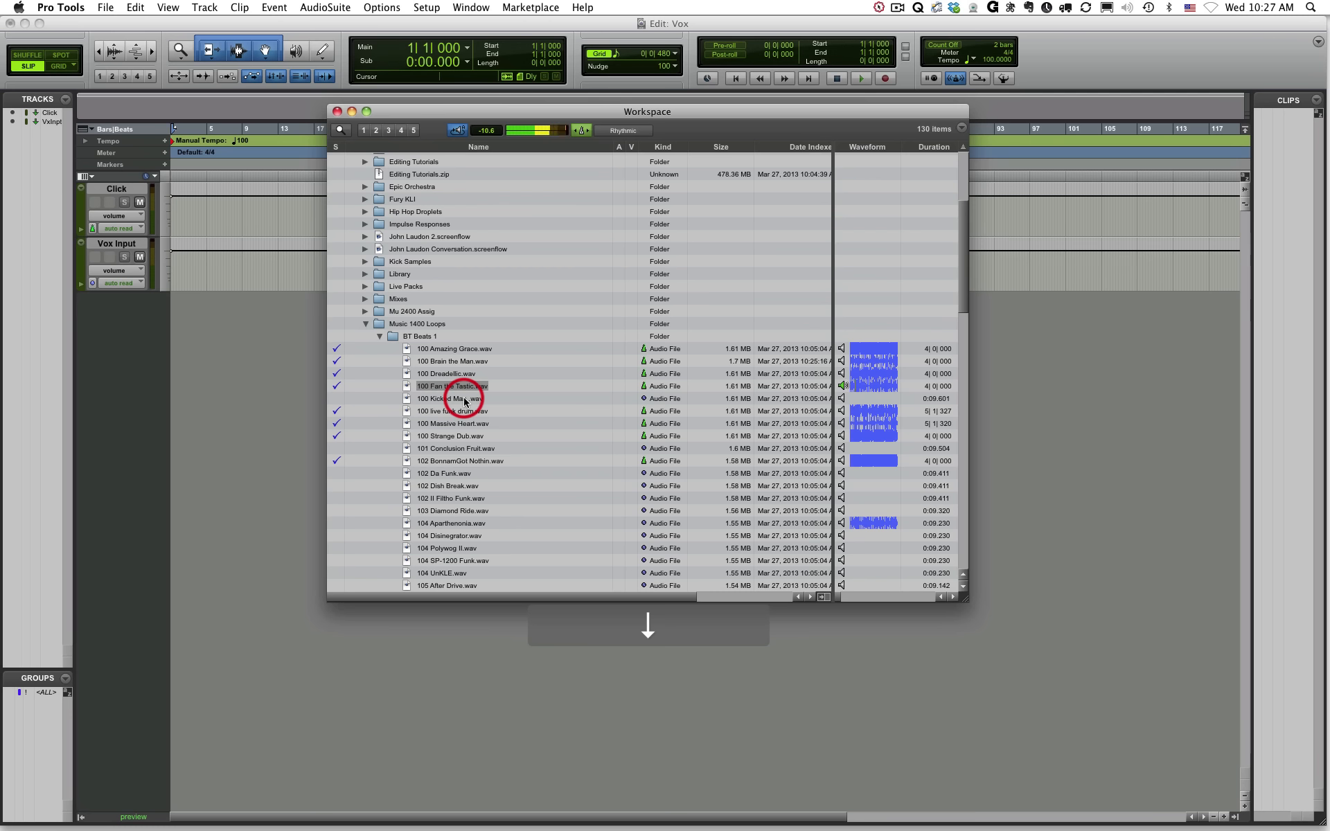
pyautogui.press('Down')
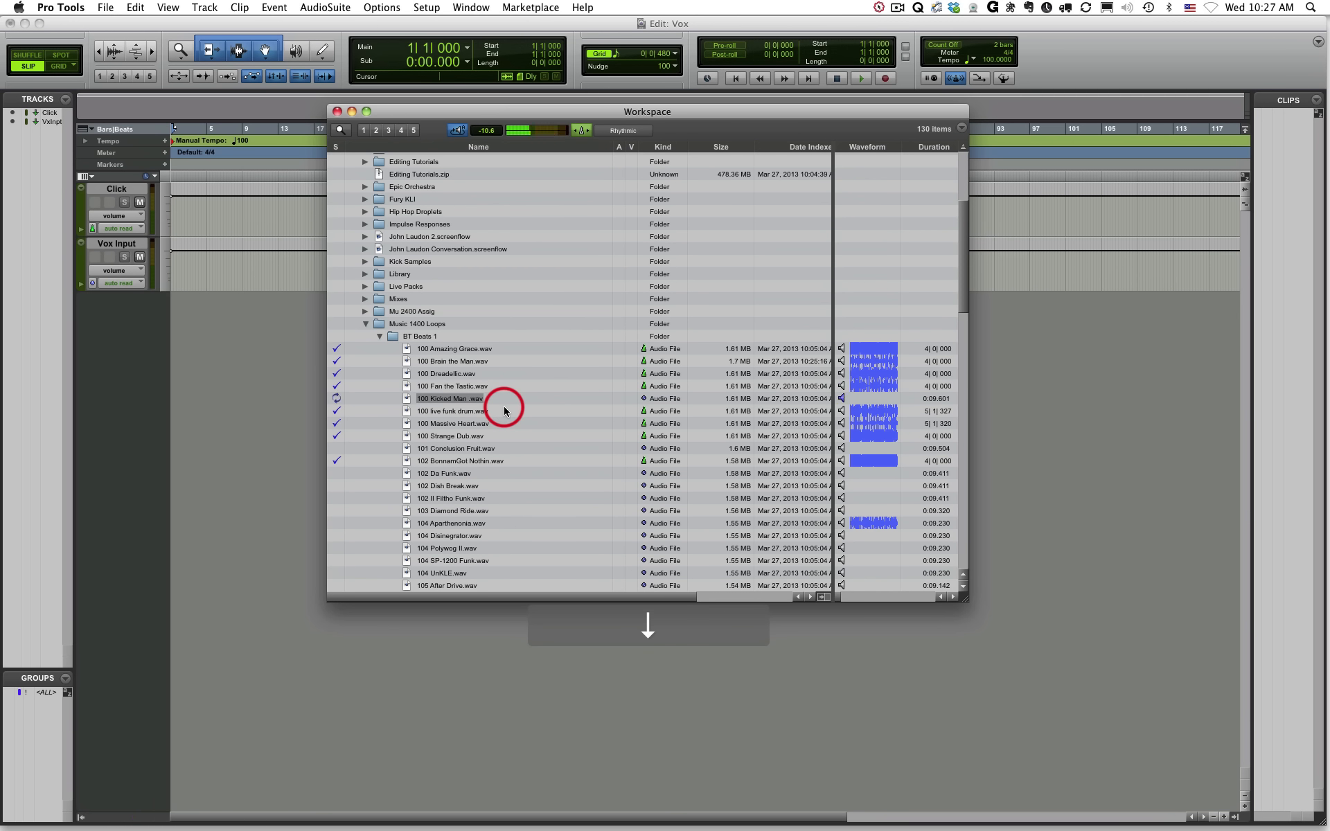
pyautogui.press('Down')
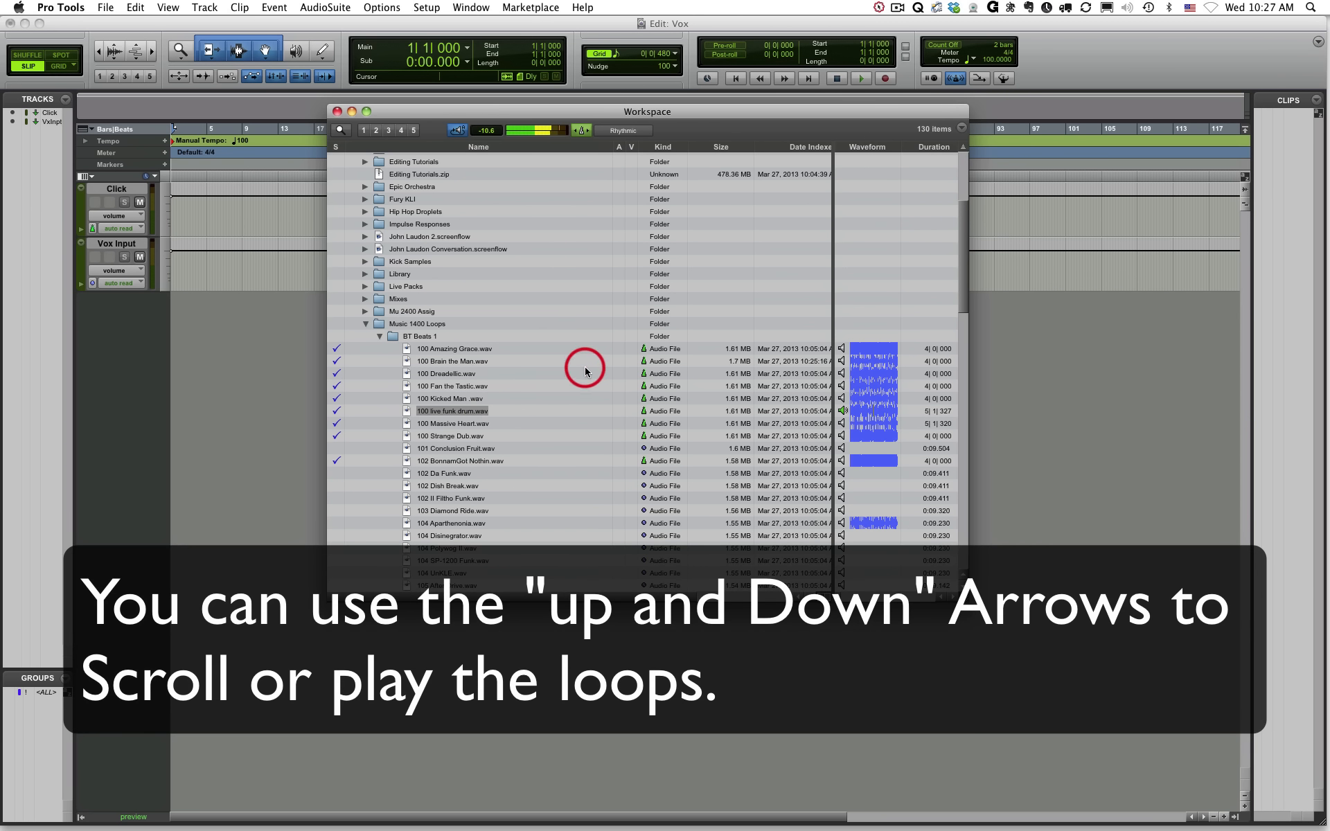
pyautogui.press('Down')
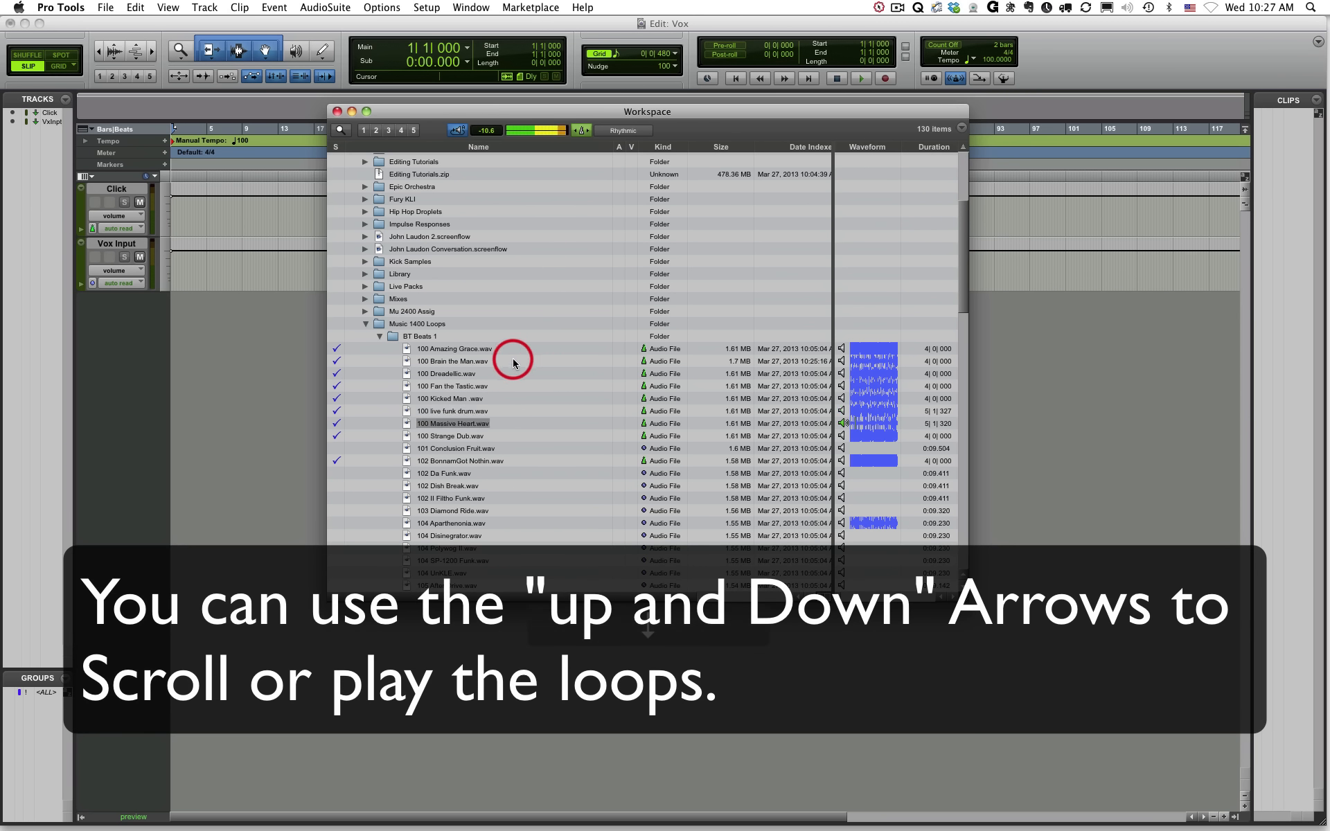
pyautogui.press('Down')
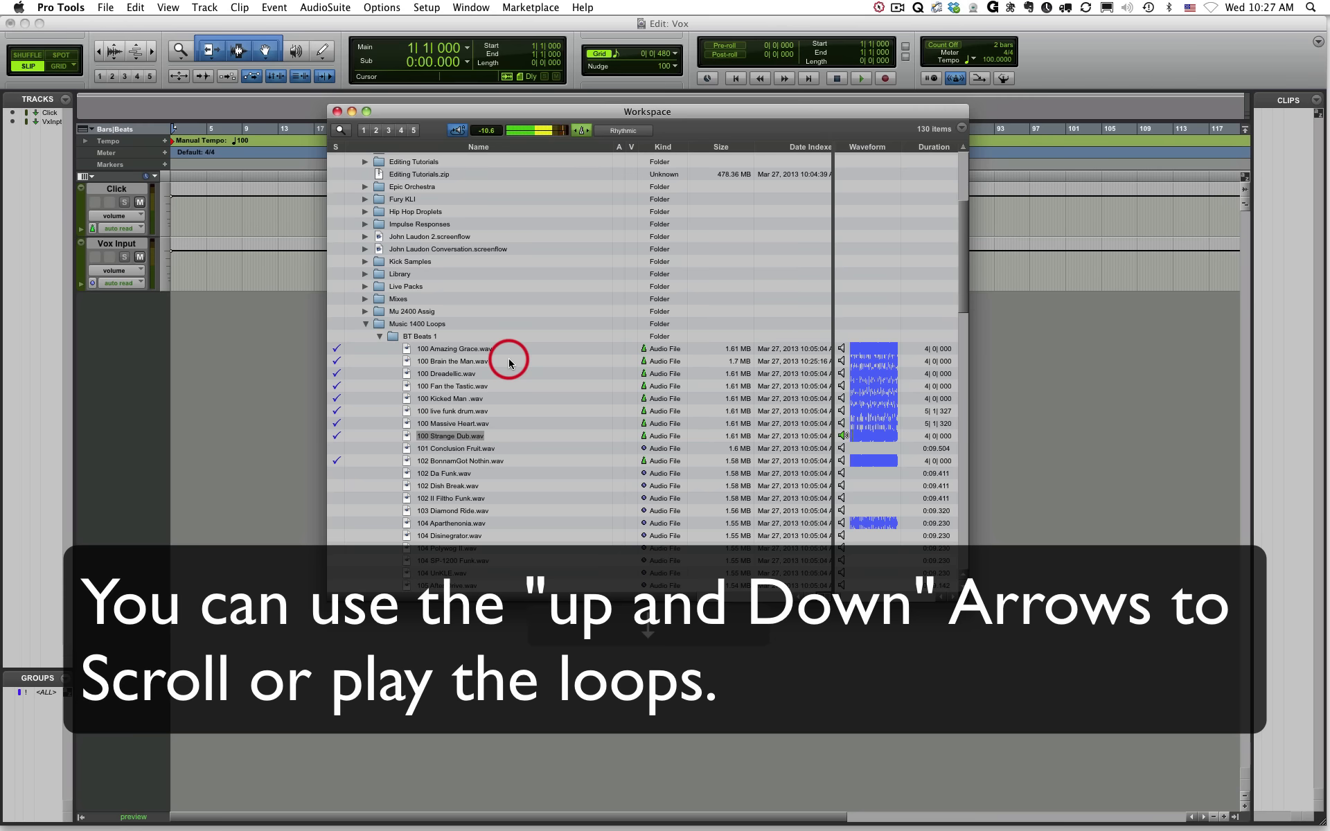
pyautogui.press('Down')
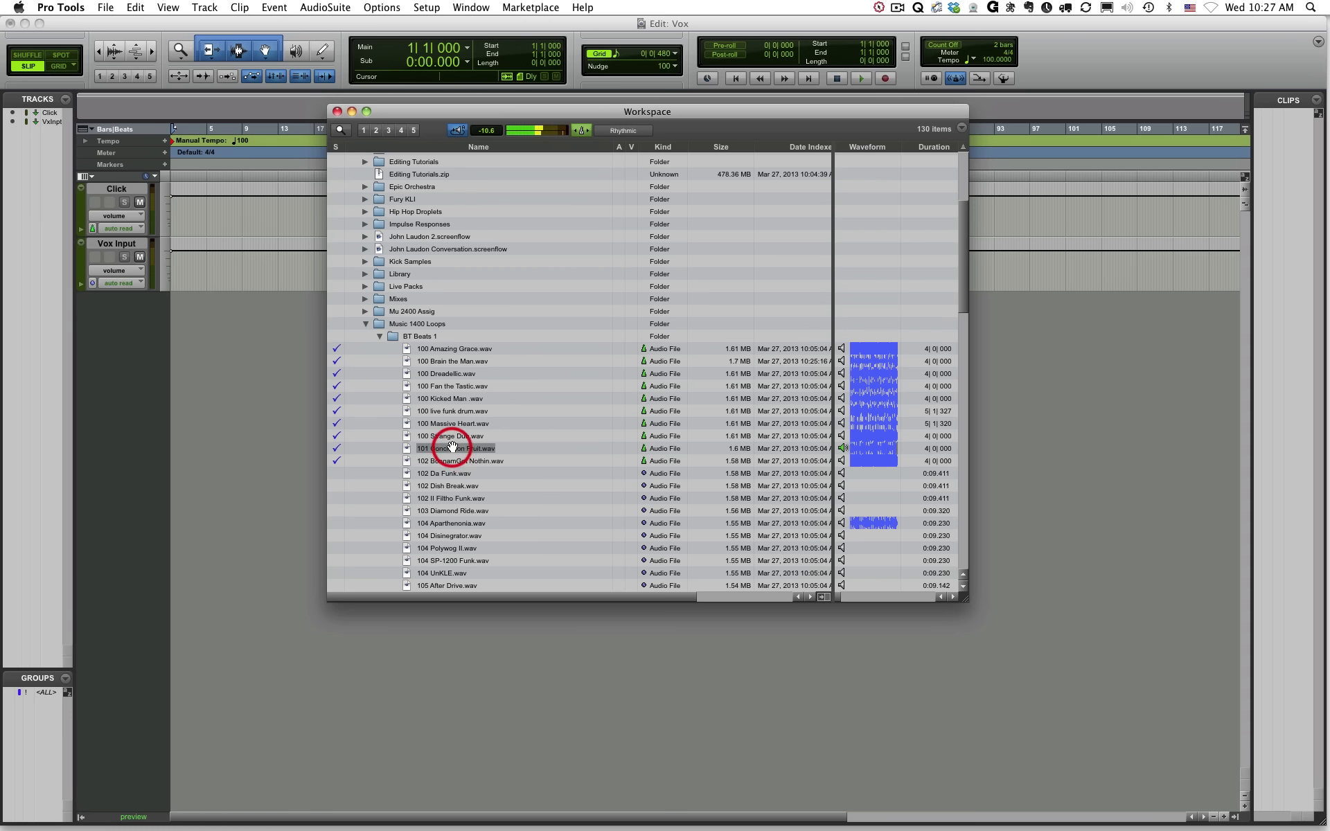
pyautogui.press('space')
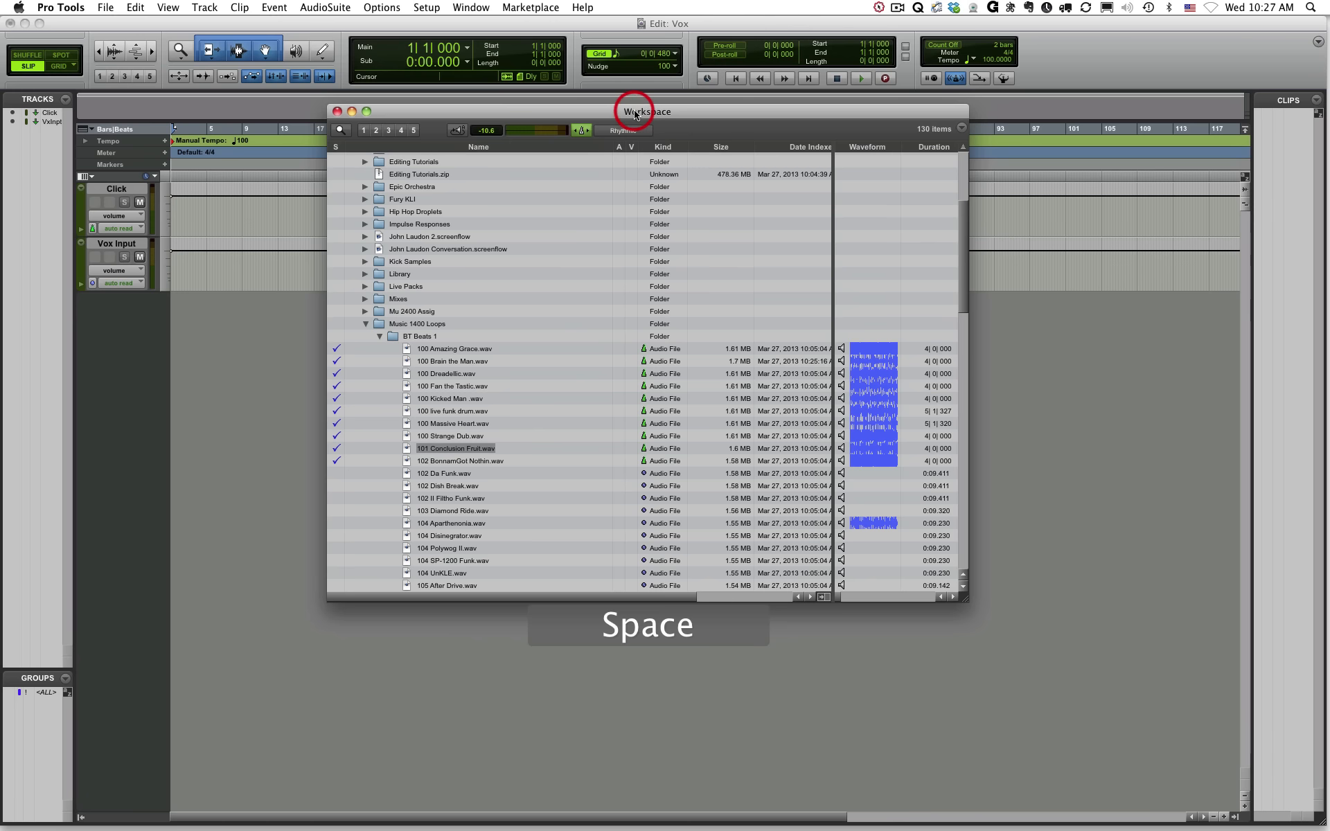
# - Move the Workspace browser aside and add 101 Conclusion Fruit.wav to the track list as a new track
pyautogui.moveTo(635, 113); pyautogui.dragTo(741, 107)
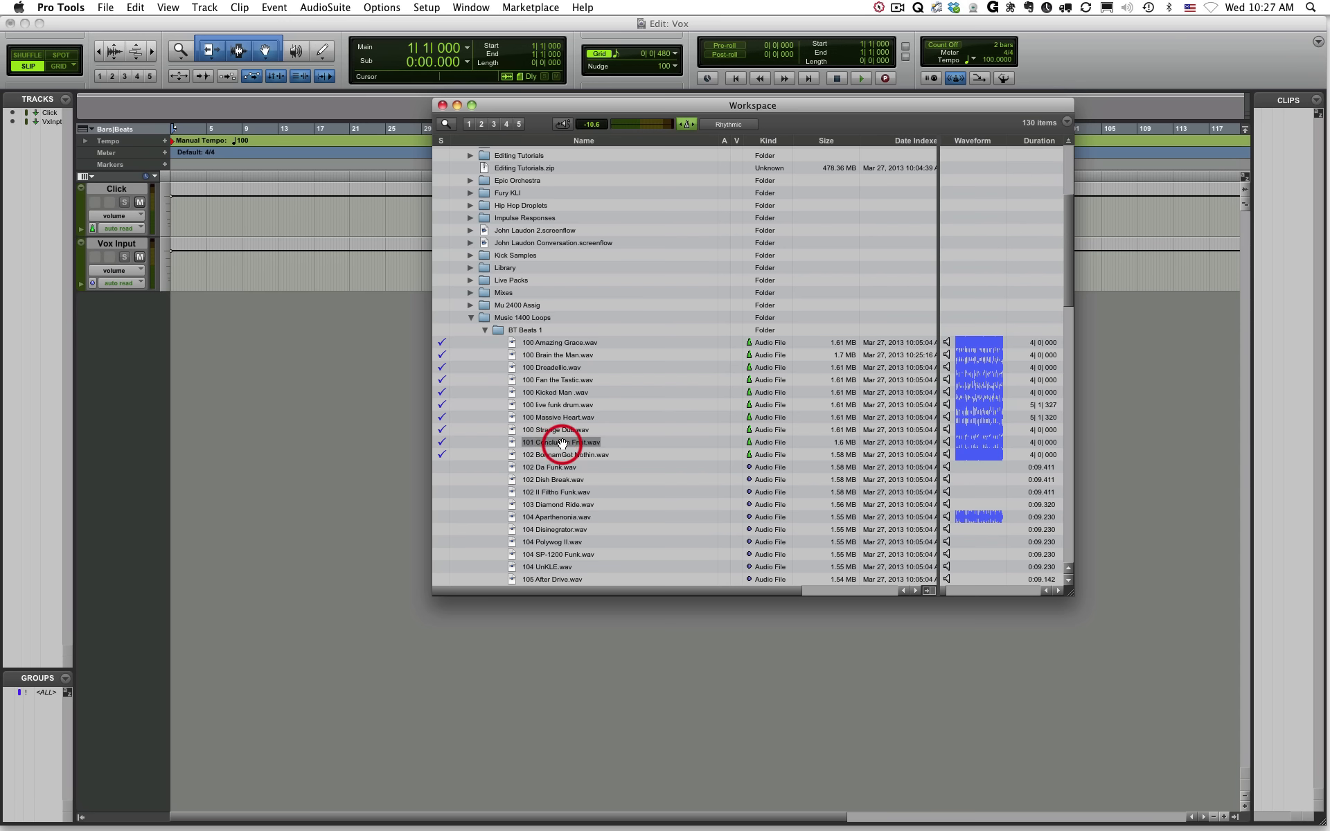
pyautogui.moveTo(561, 443); pyautogui.dragTo(34, 325)
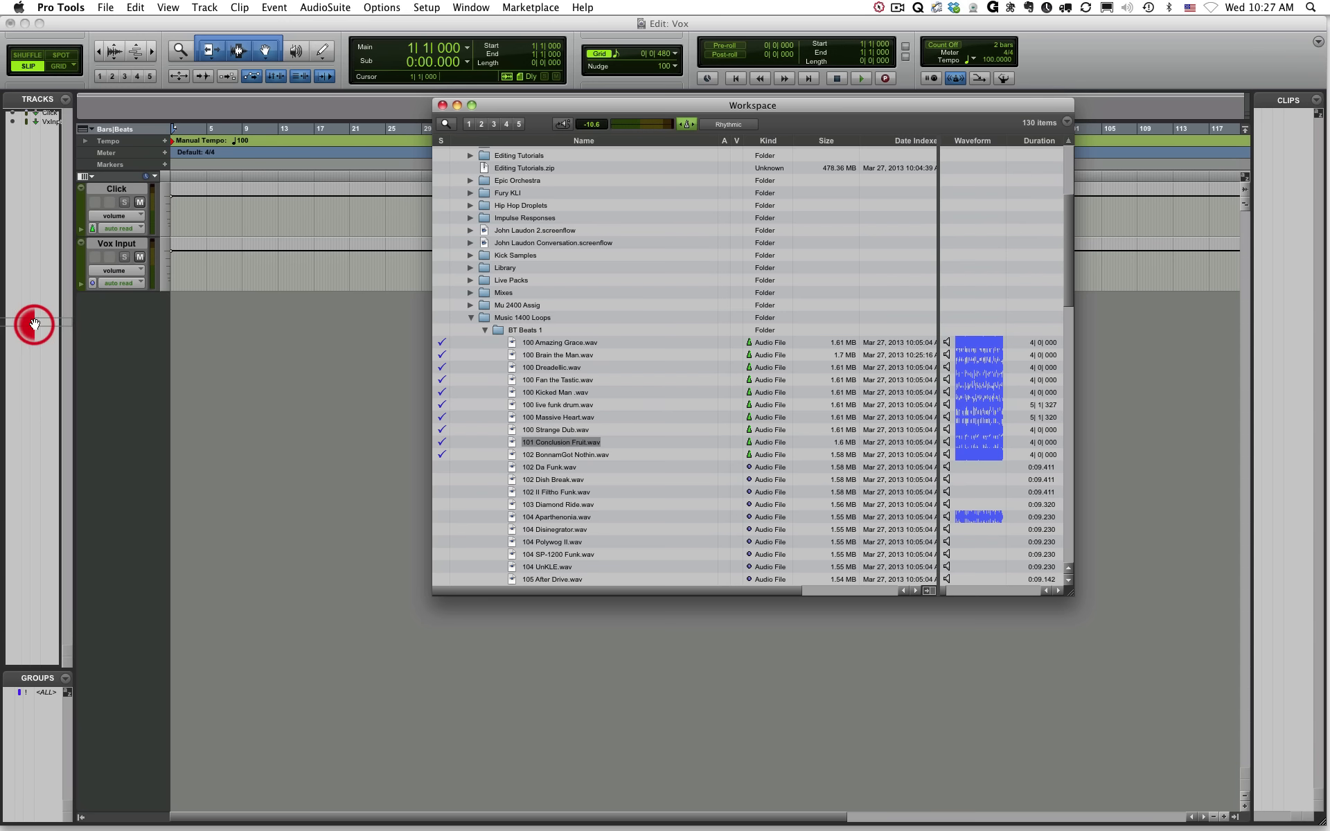
pyautogui.moveTo(35, 323); pyautogui.dragTo(34, 322)
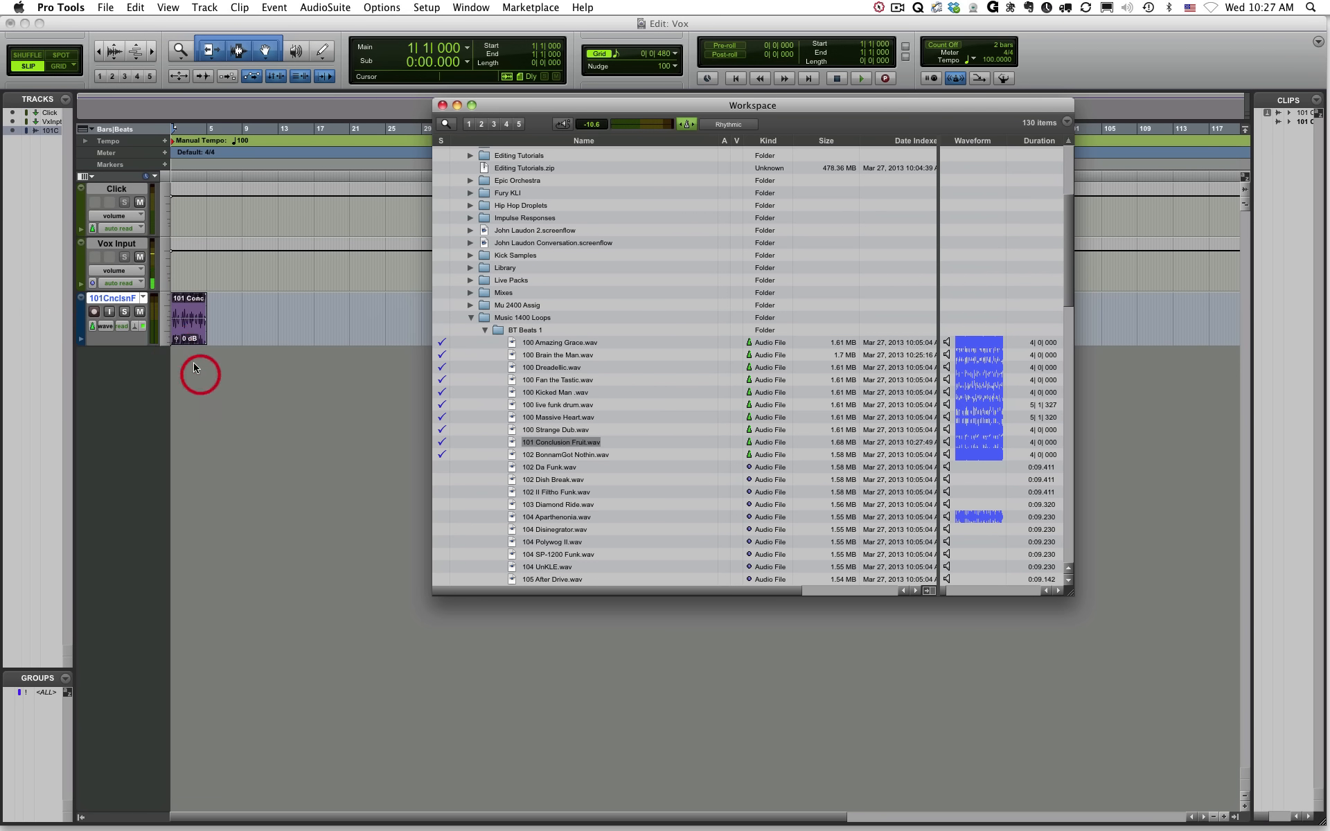
# - Play the 101 Conclusion Fruit clip from the session start and lower its track volume to about -16.1 dB before stopping playback
pyautogui.click(183, 302)
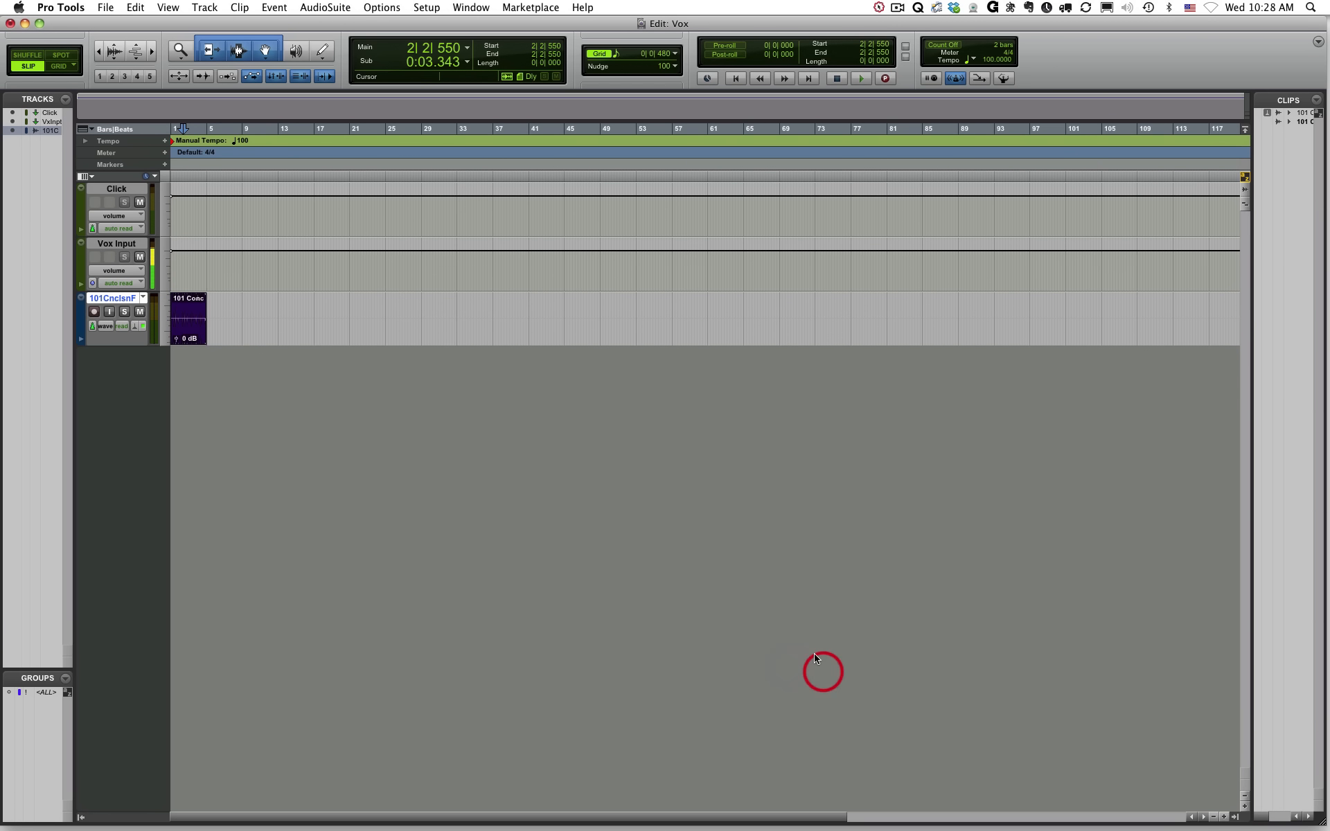
pyautogui.click(1224, 817)
pyautogui.click(1224, 817)
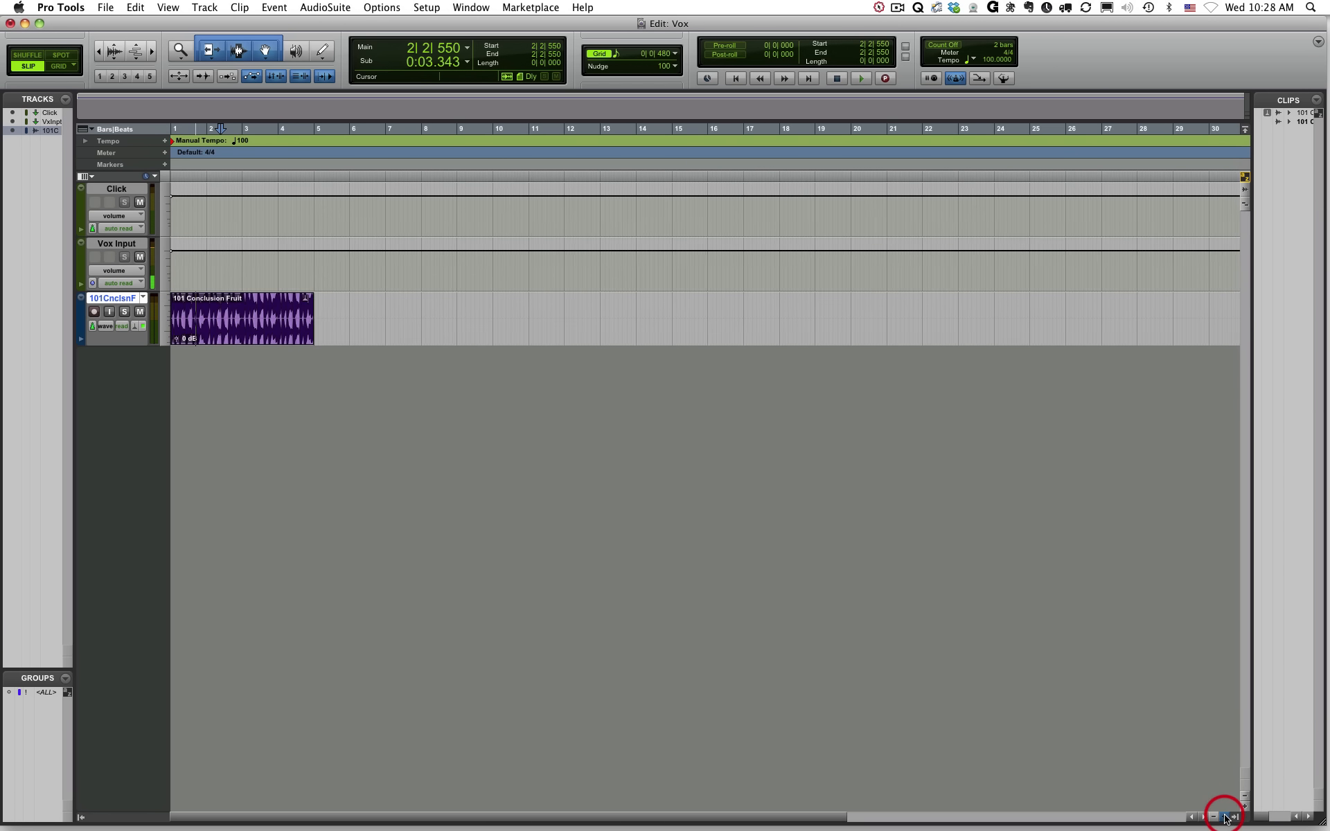
pyautogui.click(1224, 817)
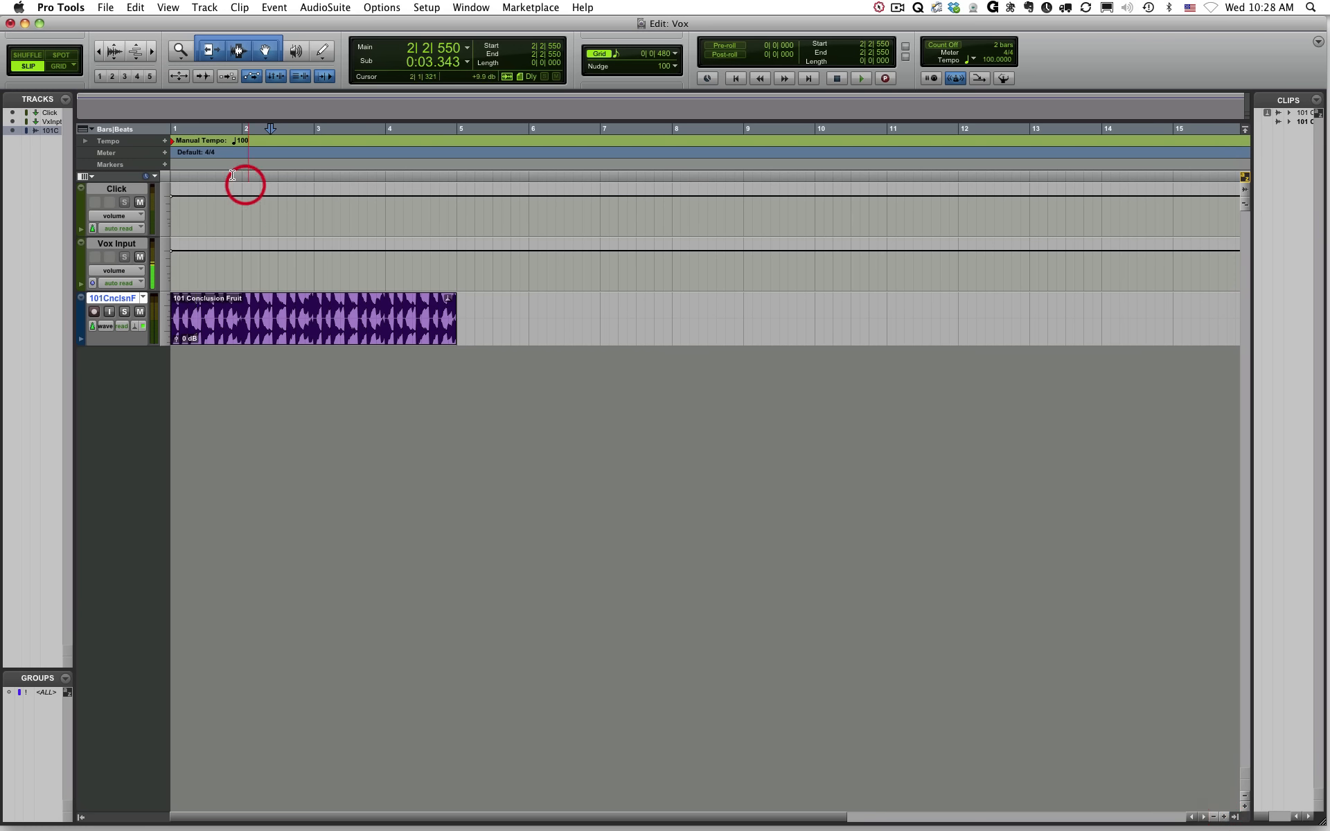
pyautogui.click(289, 332)
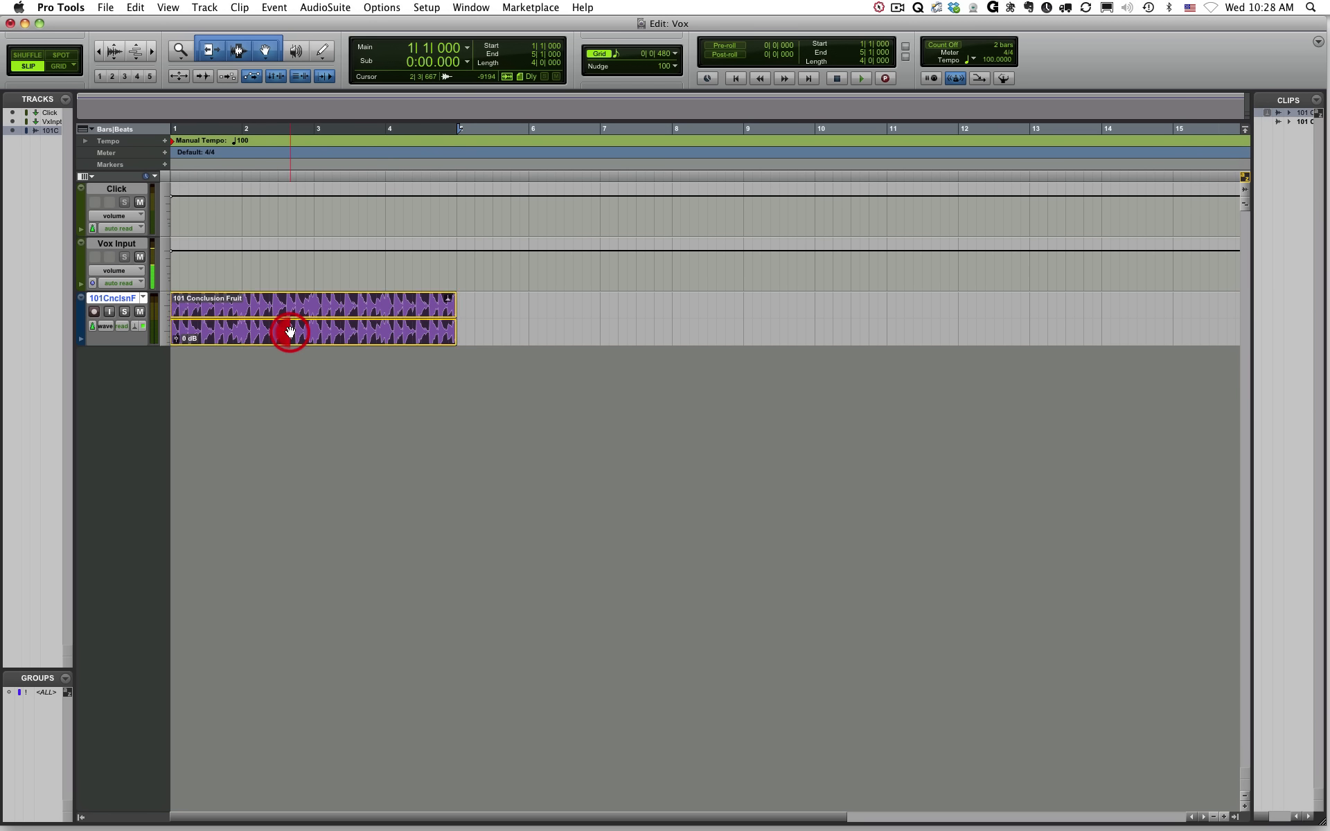
pyautogui.press('Return')
pyautogui.press('space')
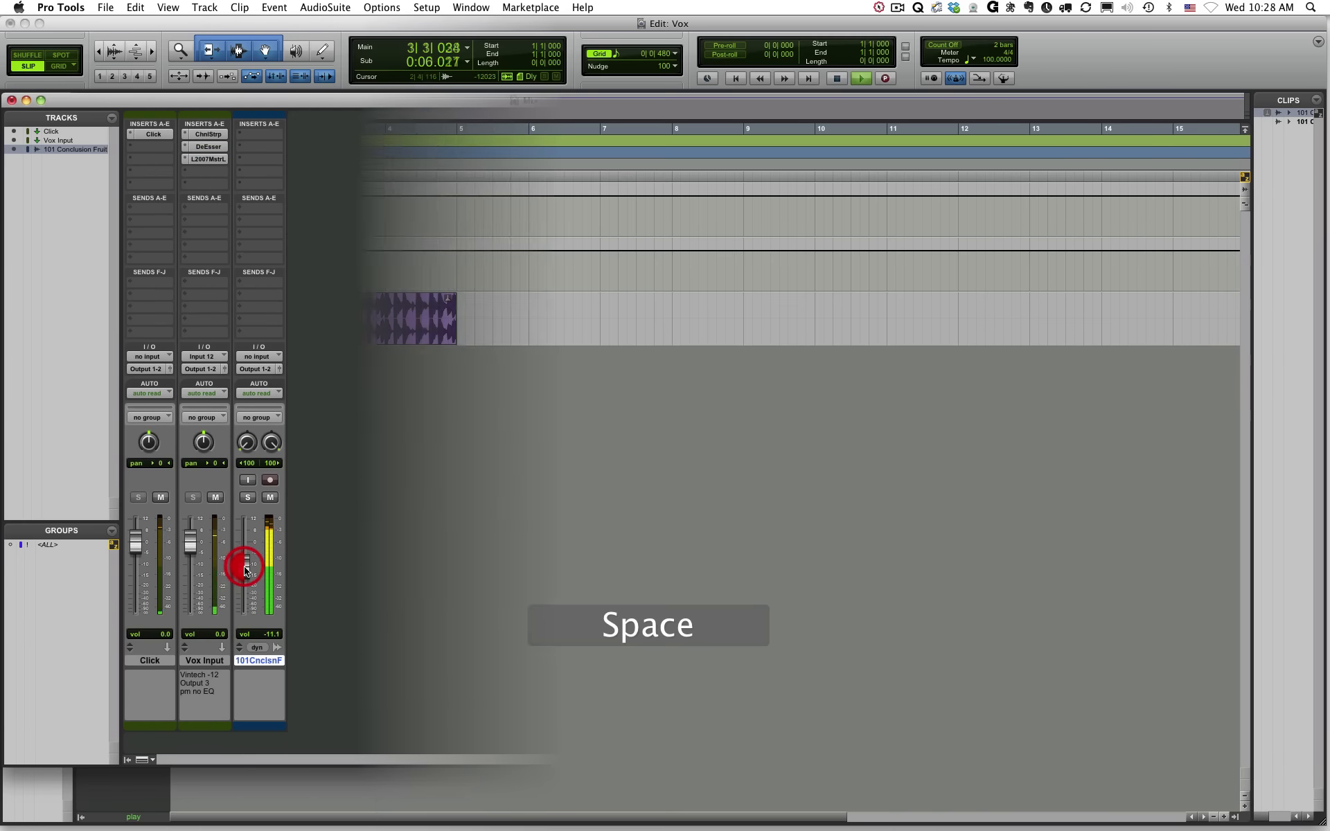
pyautogui.moveTo(246, 567); pyautogui.dragTo(242, 581)
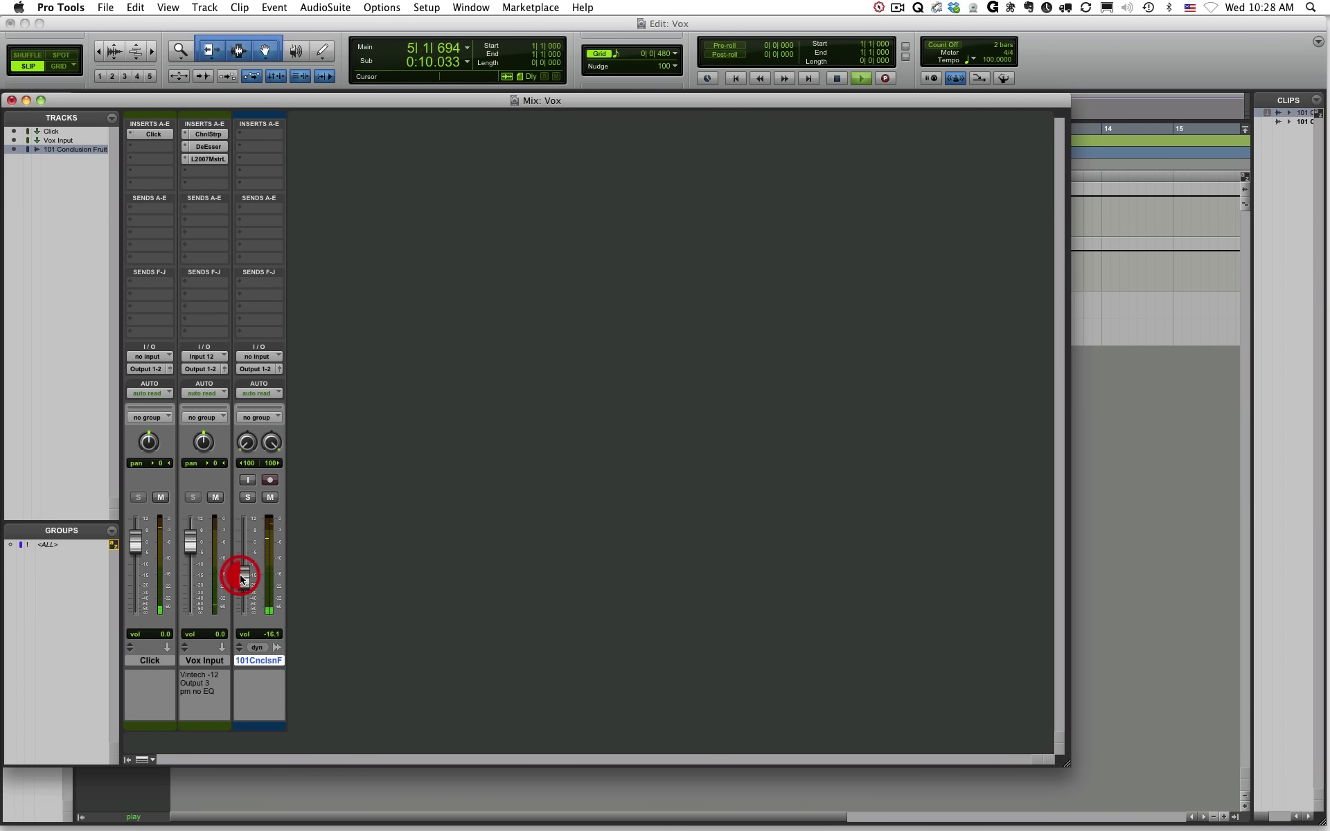
pyautogui.press('super+equal')
pyautogui.press('space')
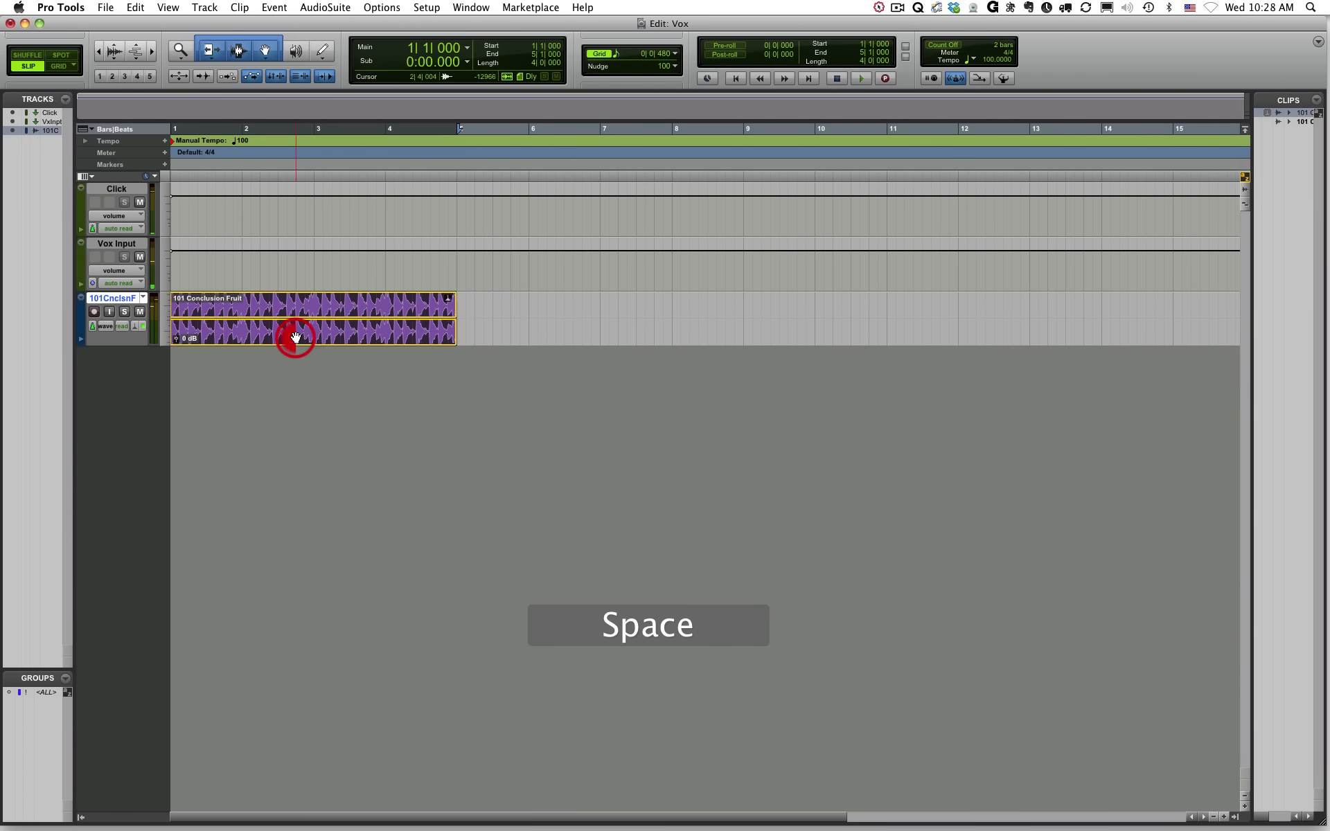
# - Select the 101 Conclusion Fruit clip and listen to it in the edit window, stopping before the loop ends
pyautogui.click(296, 338)
pyautogui.press('space')
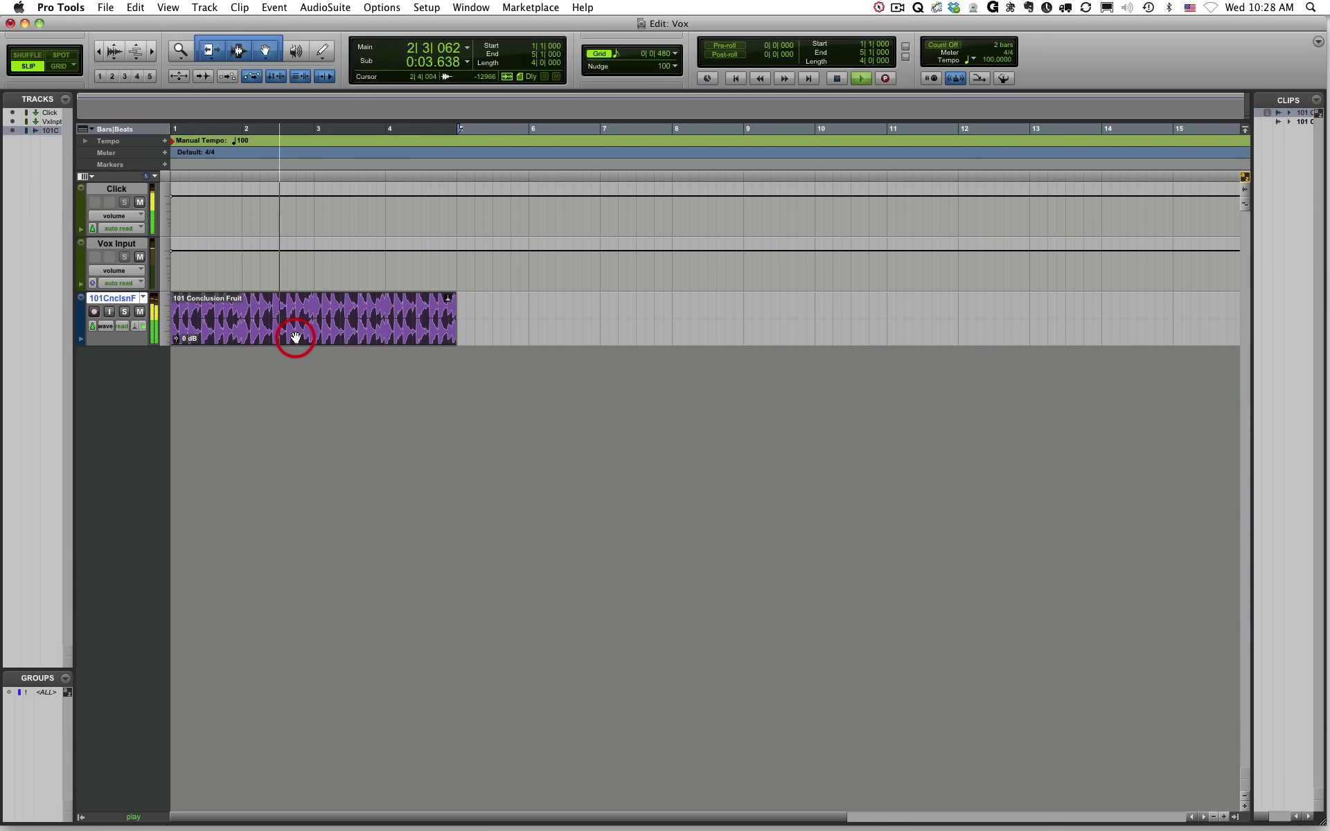
pyautogui.press('space')
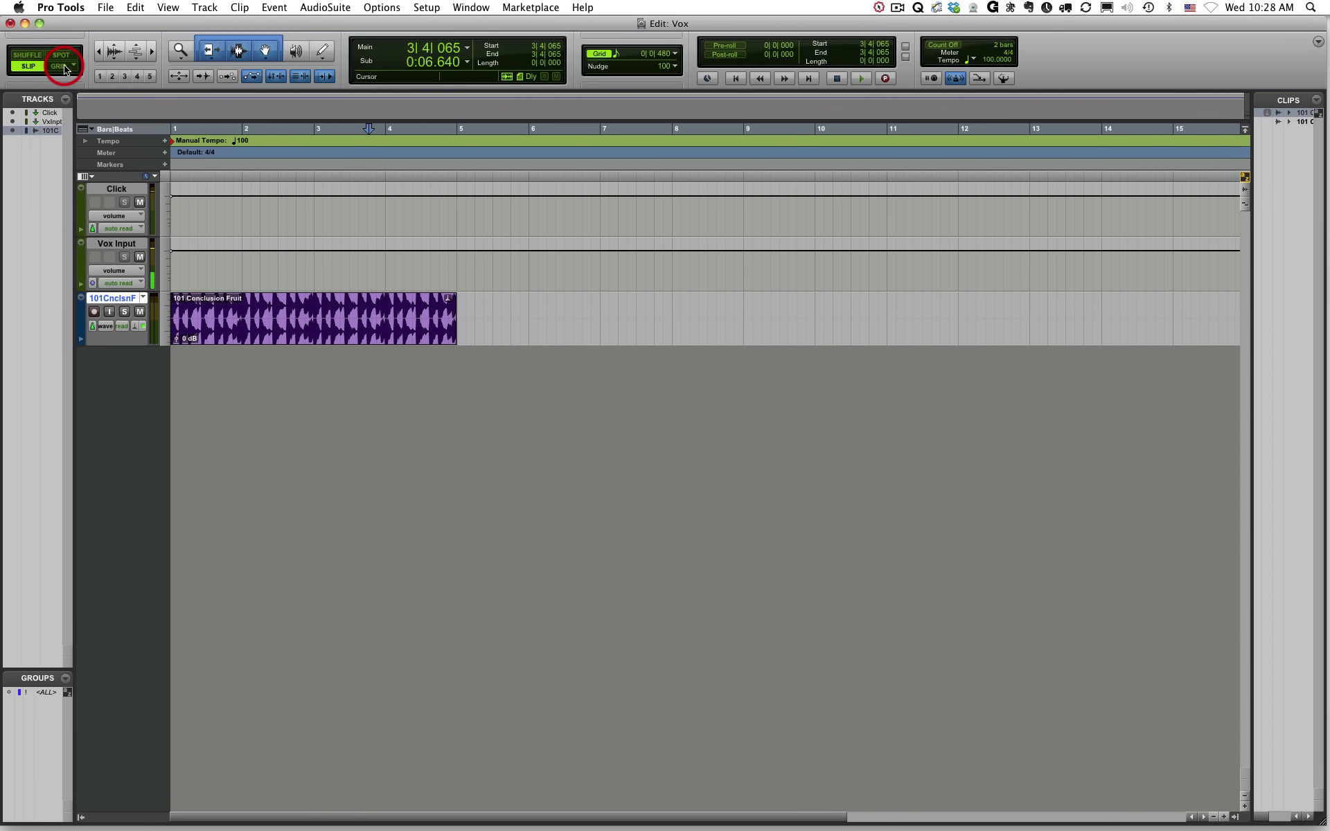
# - In Grid mode, select the whole 101 Conclusion Fruit clip and save the session
pyautogui.click(274, 331)
pyautogui.moveTo(274, 331)
pyautogui.mouseDown()
pyautogui.moveTo(523, 332)
pyautogui.moveTo(291, 331)
pyautogui.mouseUp()
pyautogui.press('super+s')
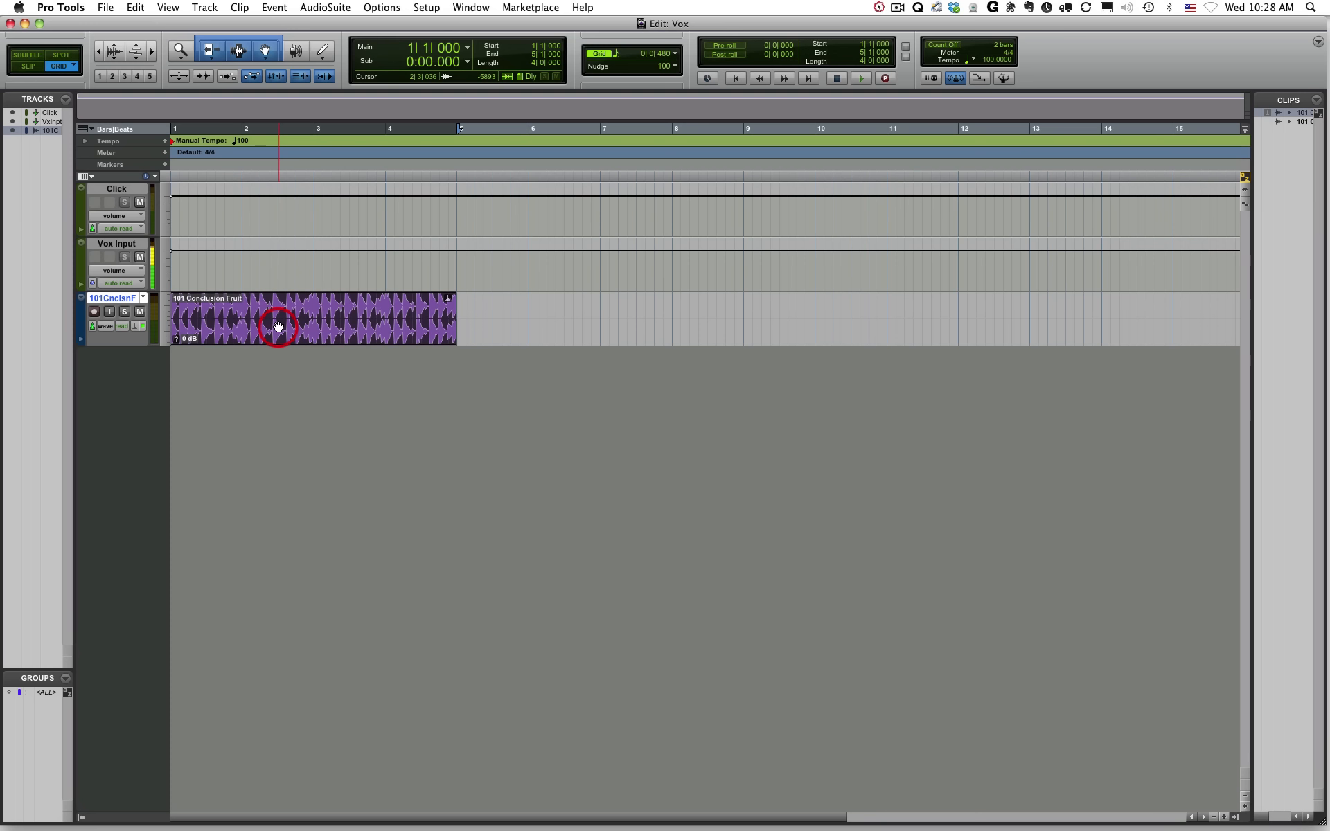
# - Place the cursor at the end of the 101 Conclusion Fruit clip and select a part of it starting at 1|3|480
pyautogui.click(457, 307)
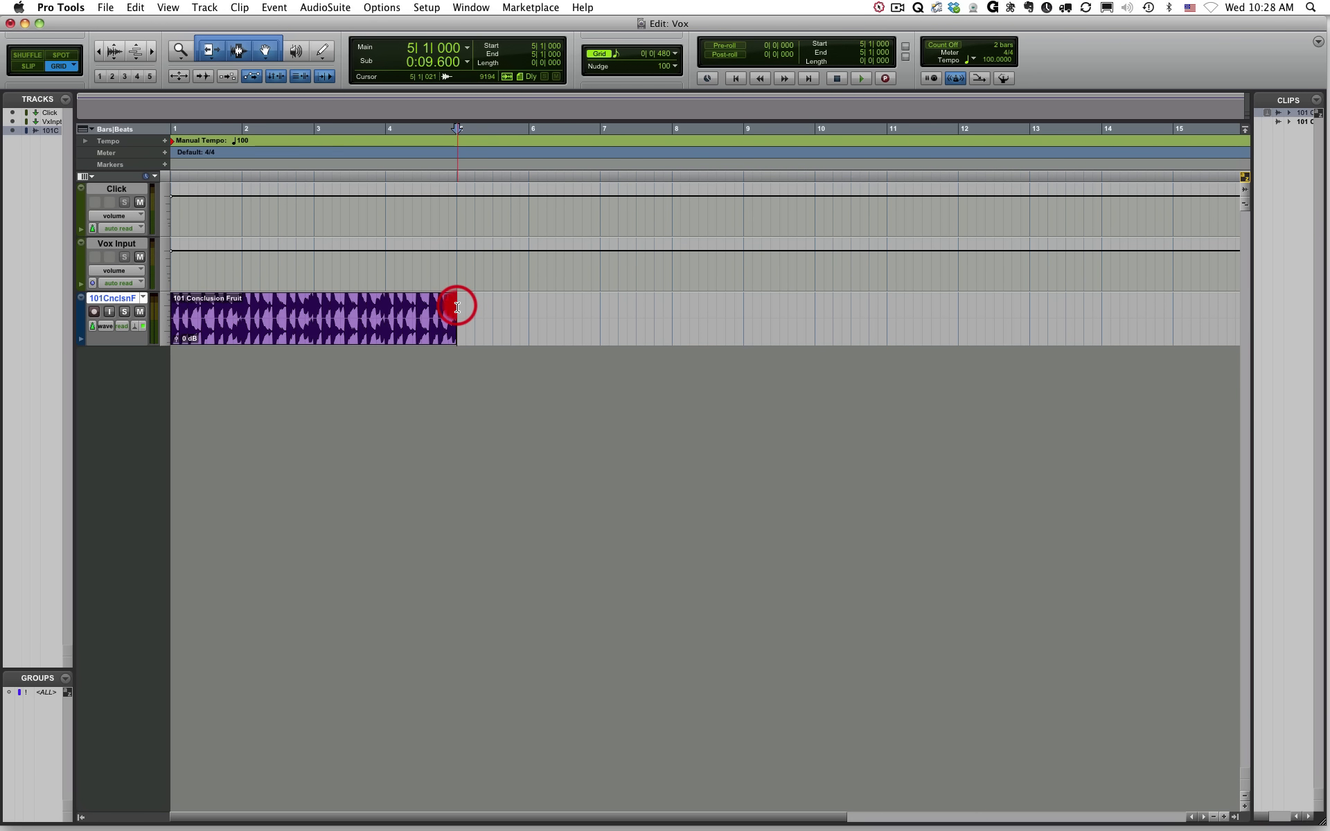
pyautogui.click(291, 332)
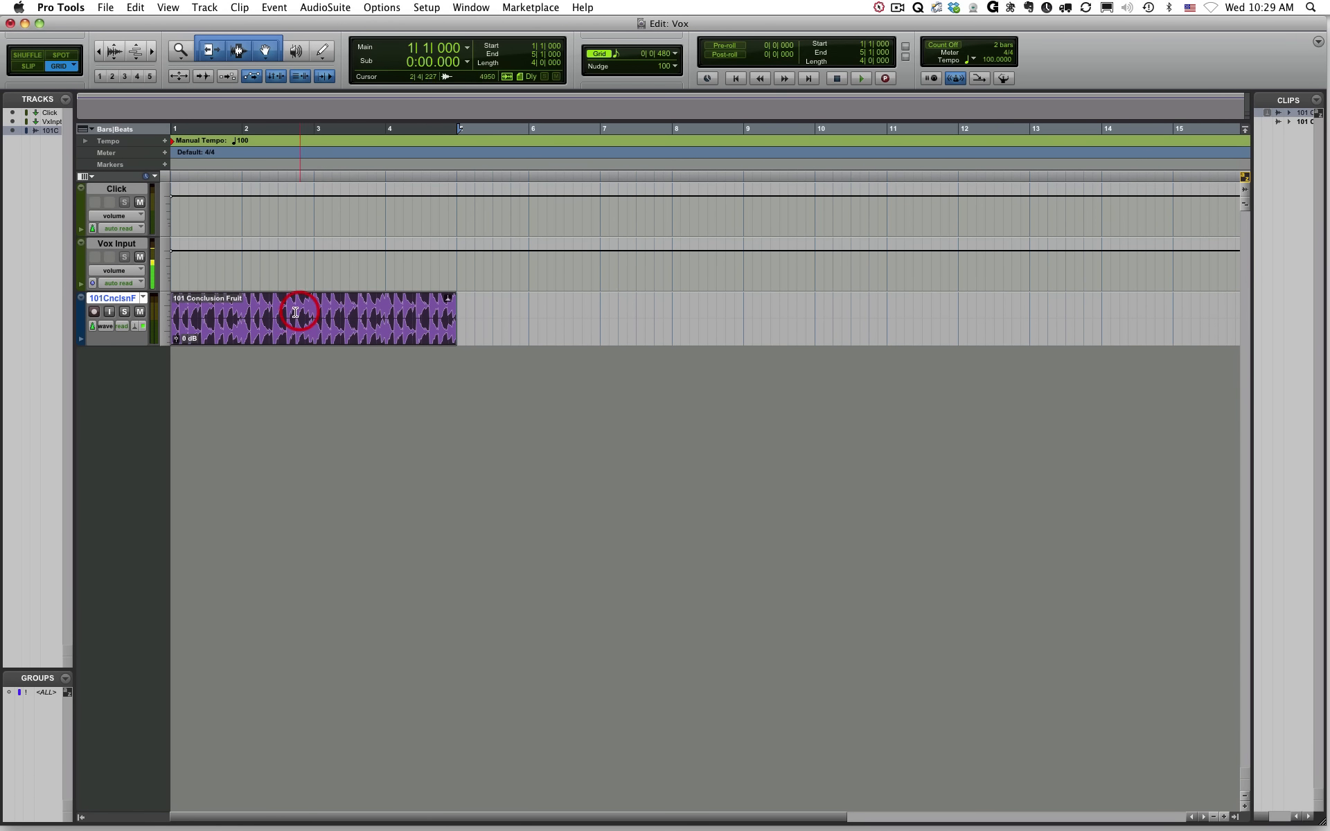
pyautogui.moveTo(217, 311); pyautogui.dragTo(341, 308)
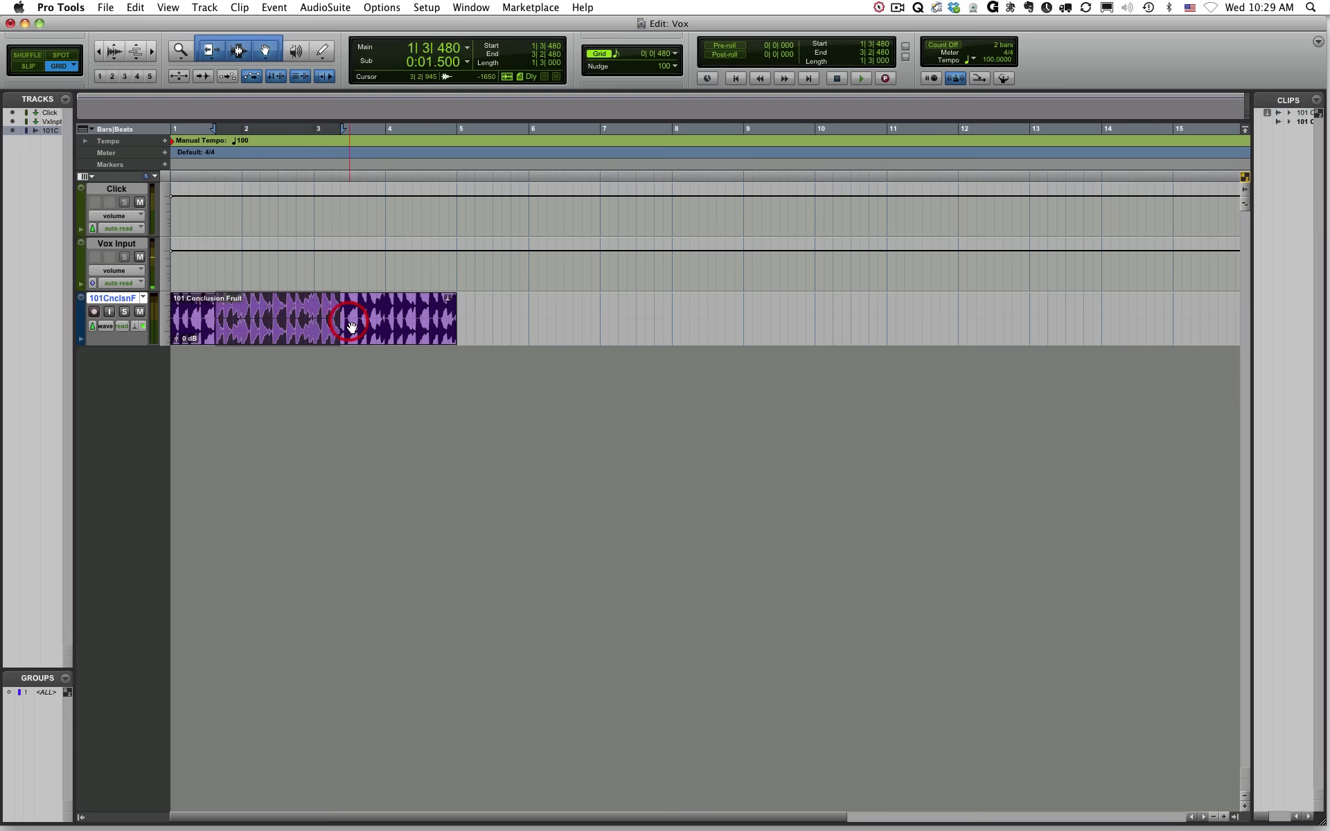
pyautogui.click(355, 334)
pyautogui.click(294, 303)
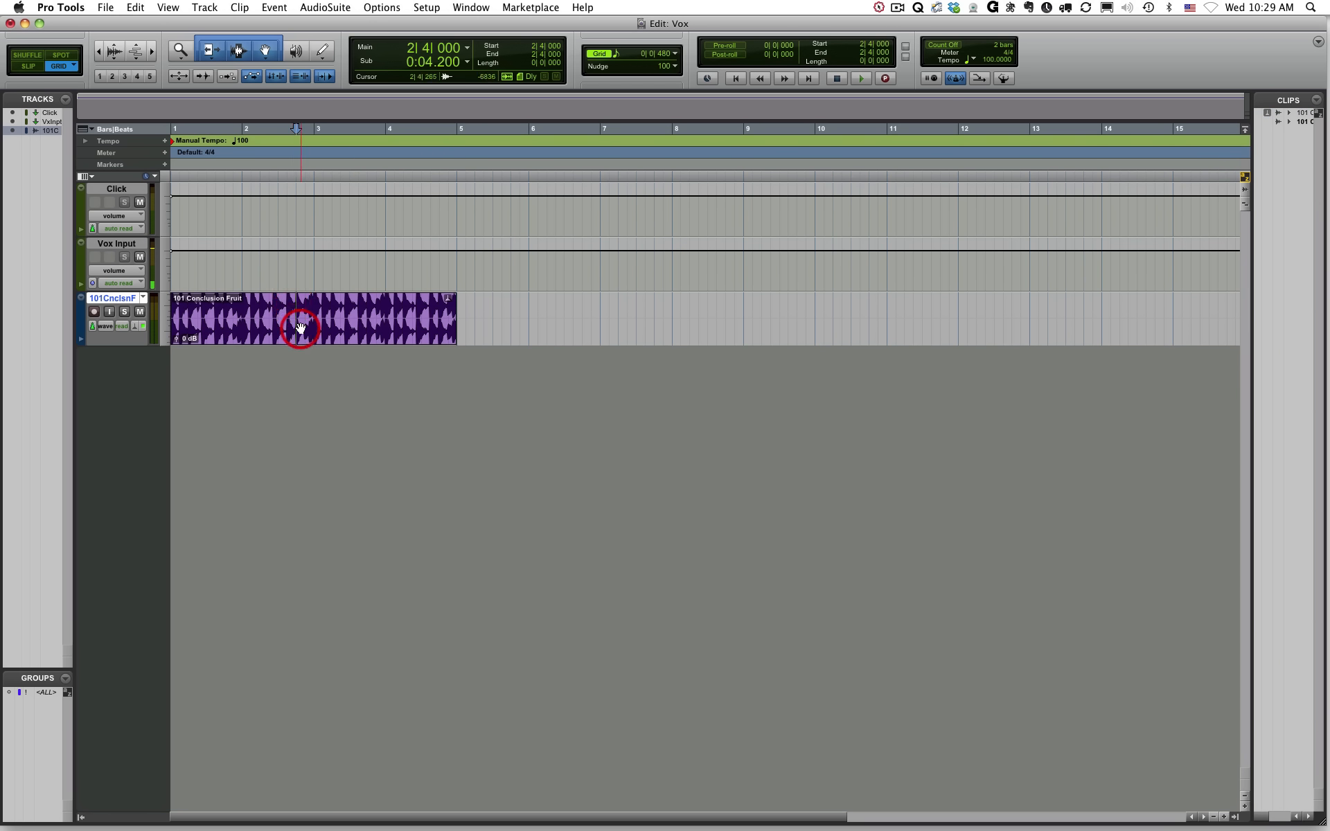
# - Copy the 101 Conclusion Fruit clip and paste it at bar 5, directly after the original
pyautogui.click(301, 329)
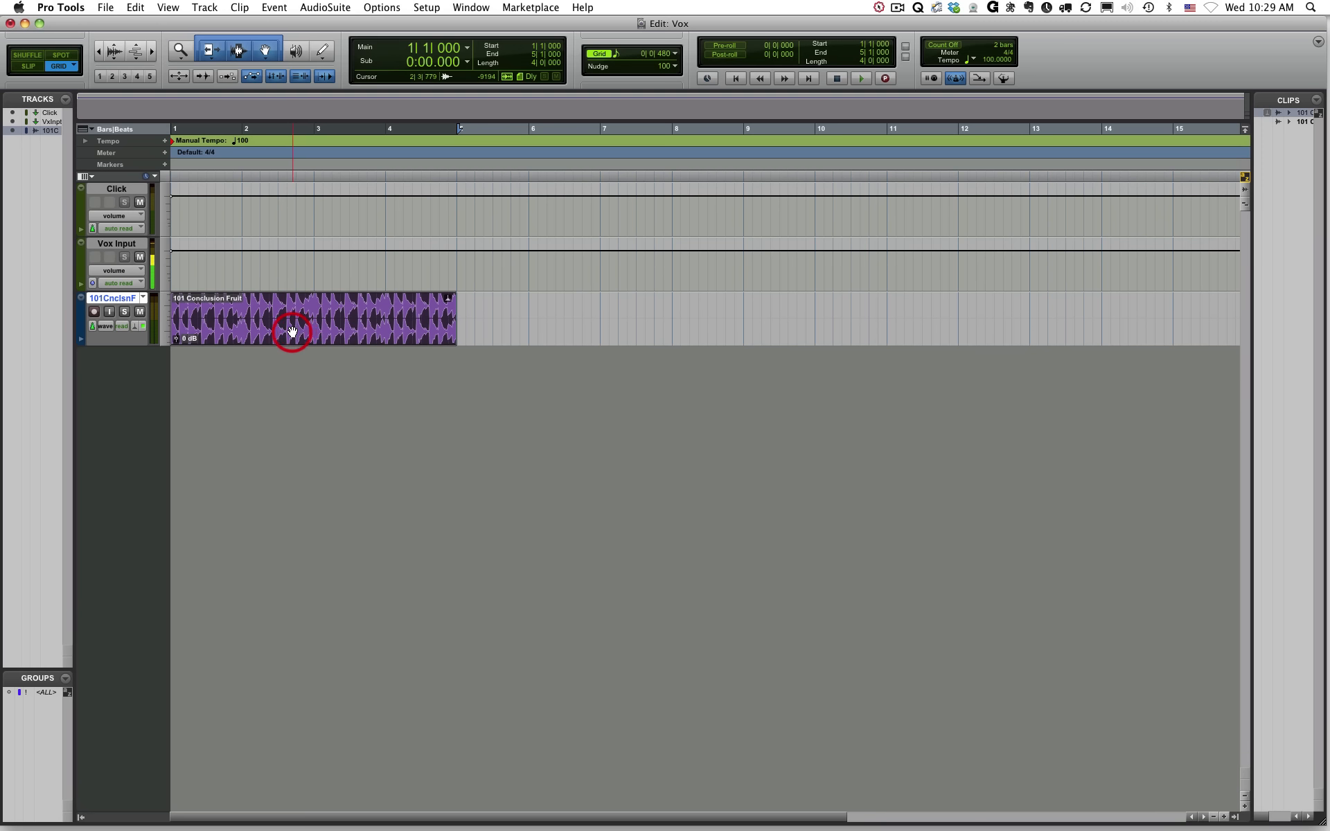
pyautogui.click(135, 7)
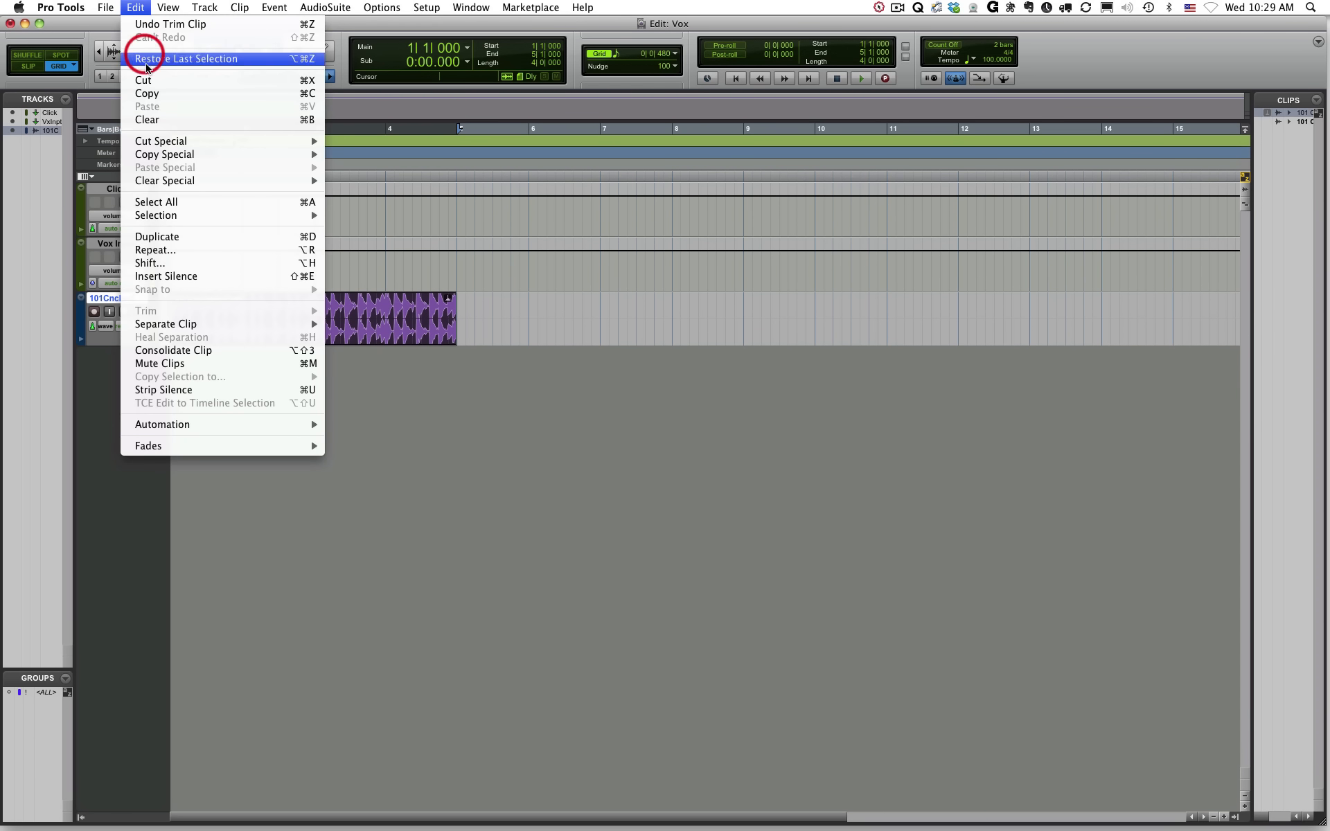
pyautogui.moveTo(156, 153)
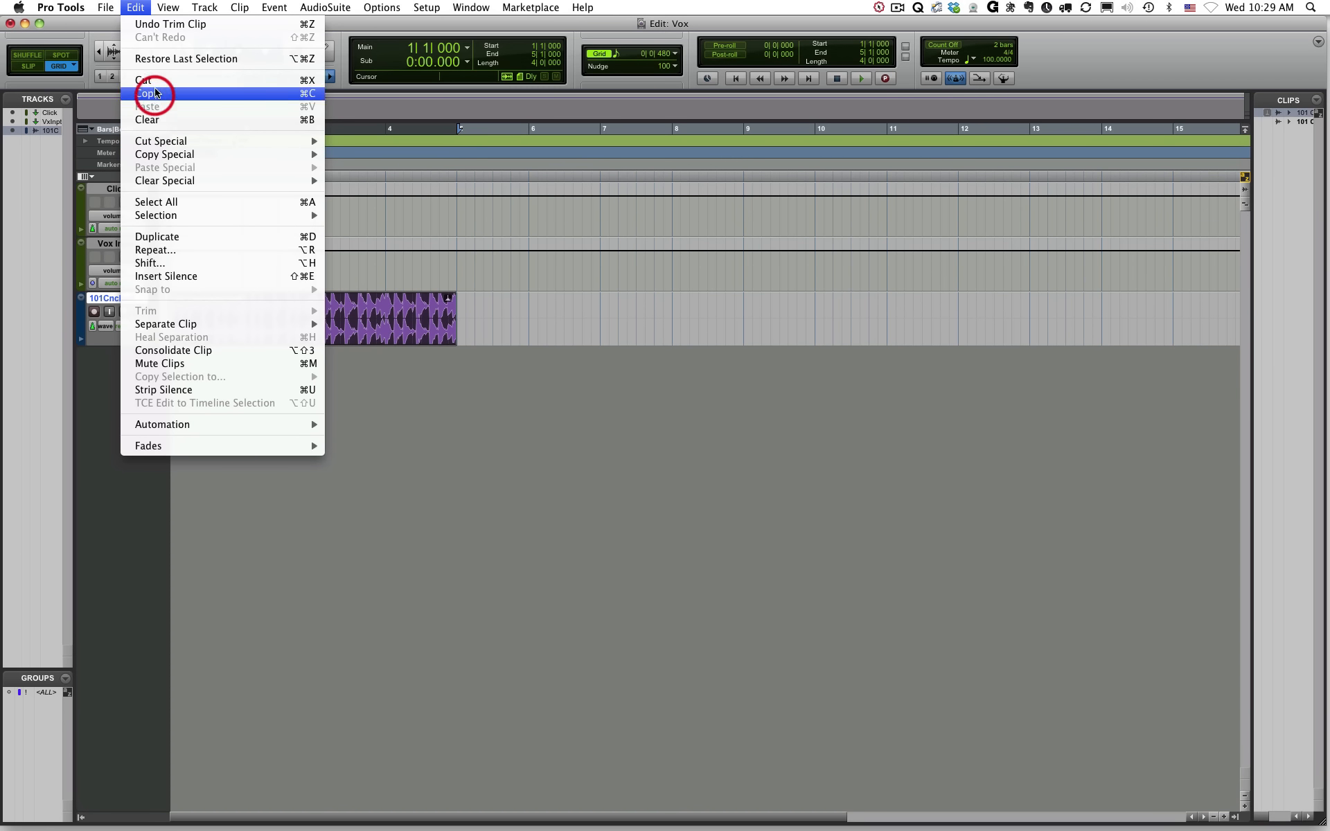
pyautogui.click(409, 414)
pyautogui.press('cmd+c')
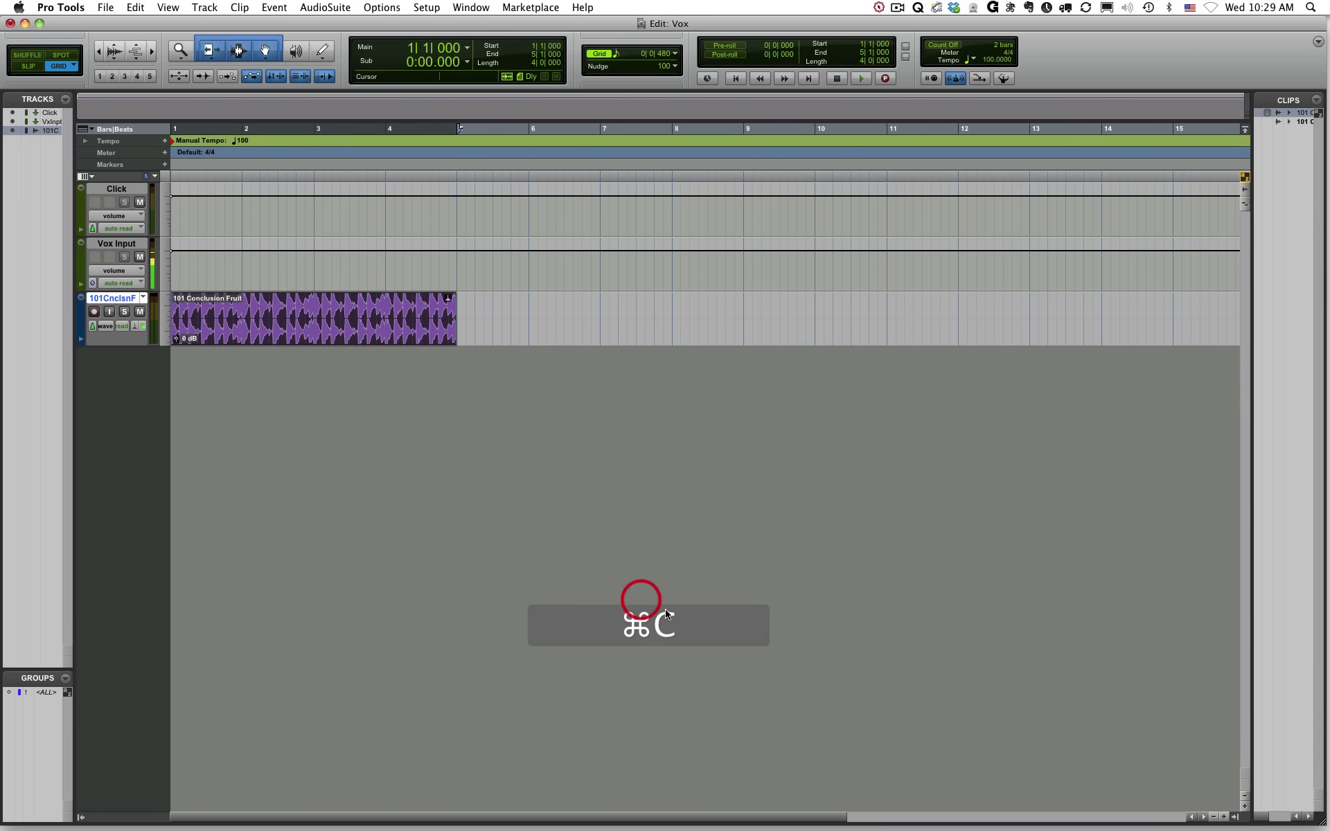
pyautogui.click(457, 307)
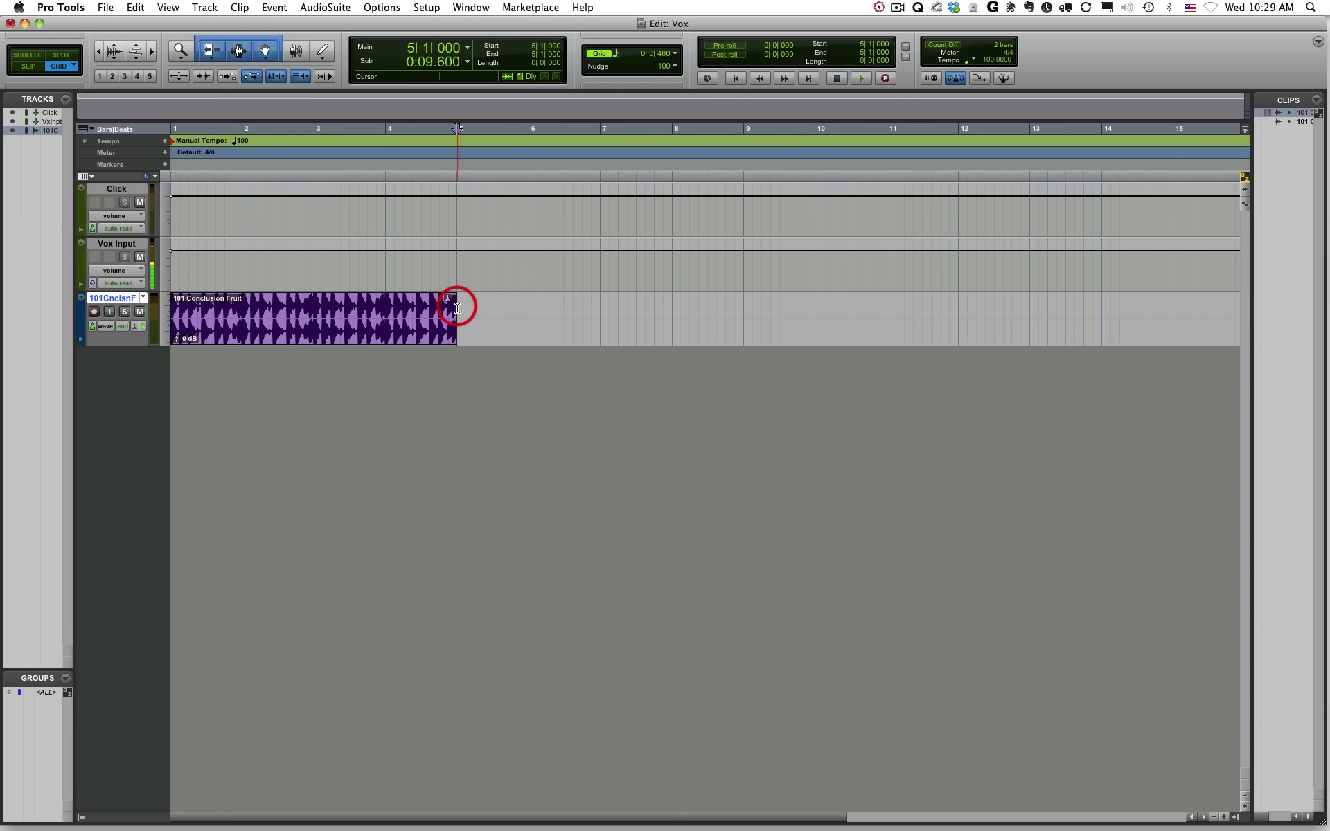
pyautogui.press('super+v')
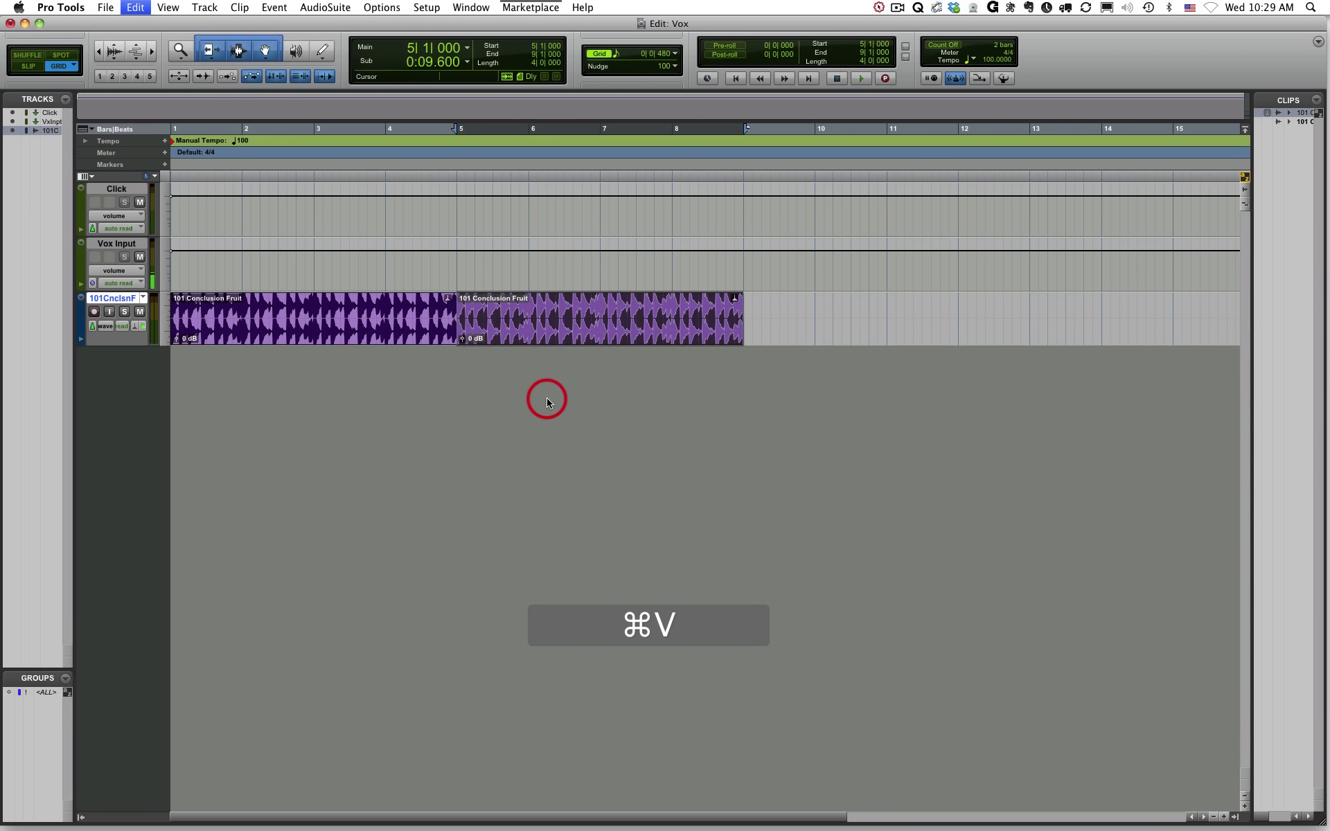
pyautogui.click(124, 7)
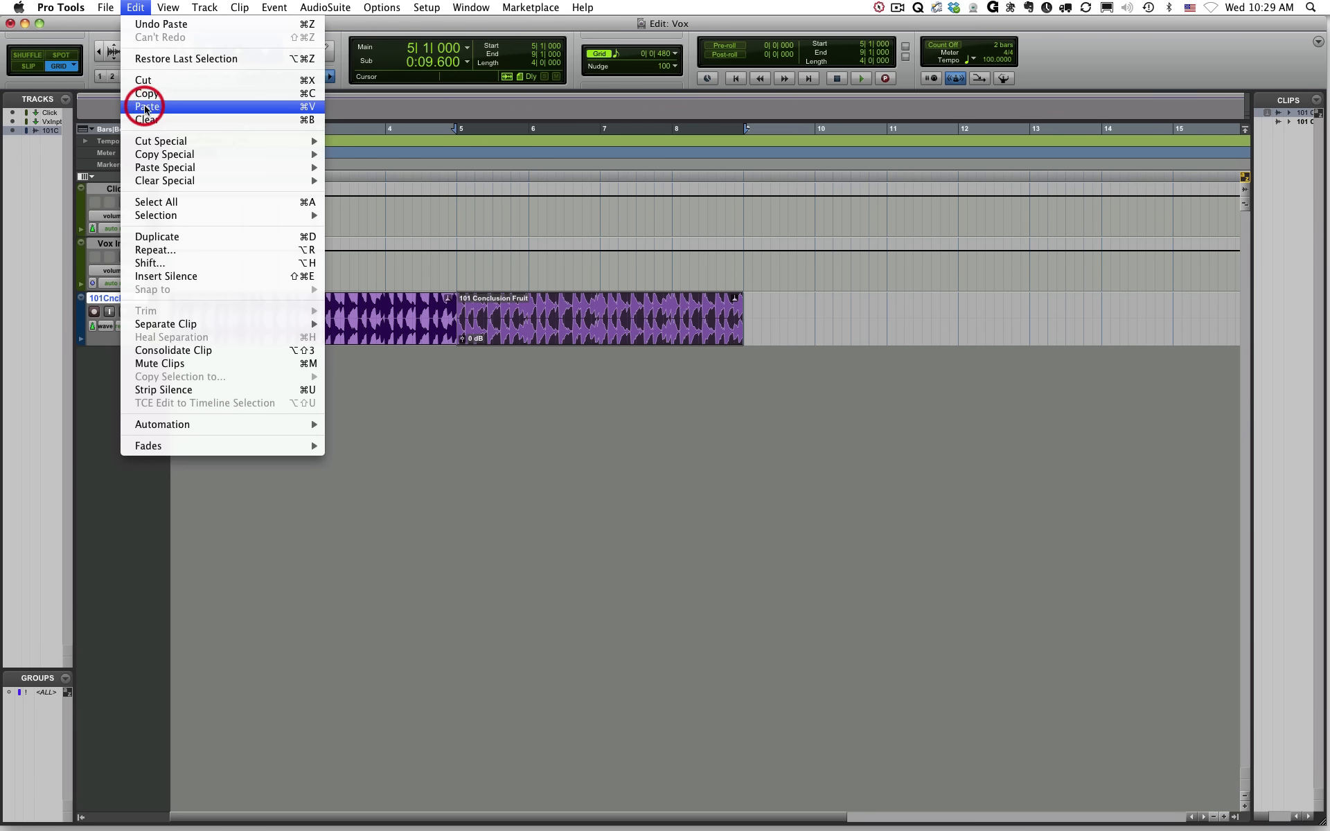
pyautogui.click(133, 7)
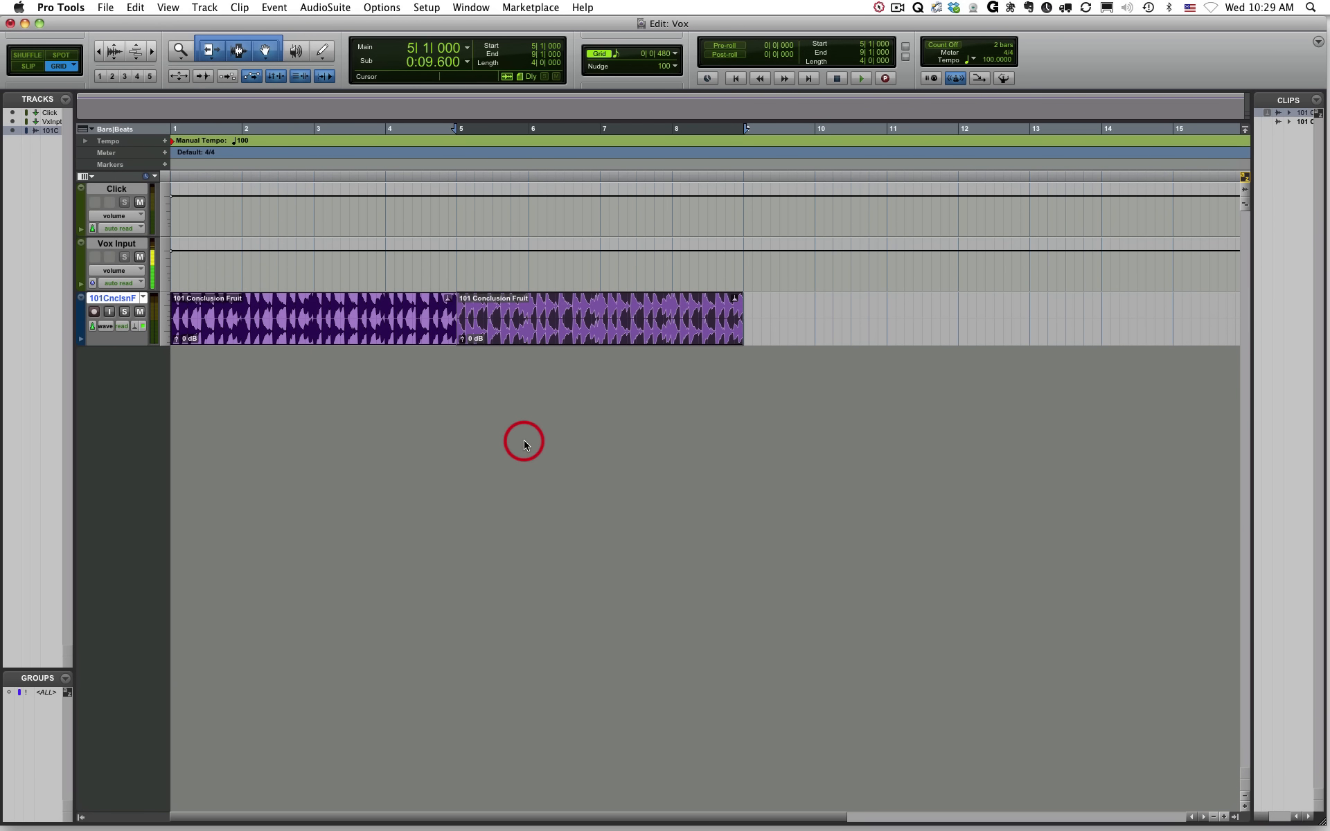
# - Undo the paste of the second 101 Conclusion Fruit clip
pyautogui.press('BackSpace')
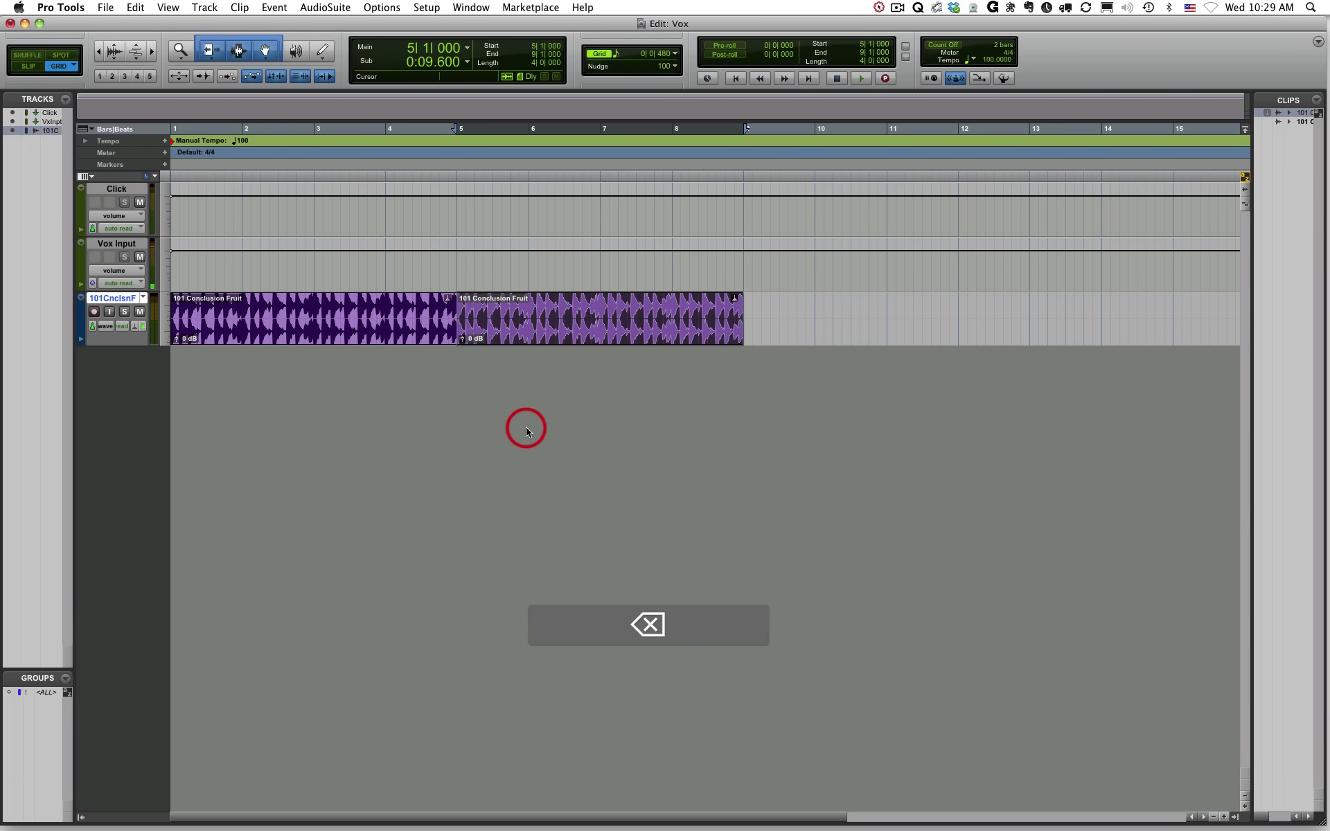
pyautogui.press('super+z')
pyautogui.press('super+z')
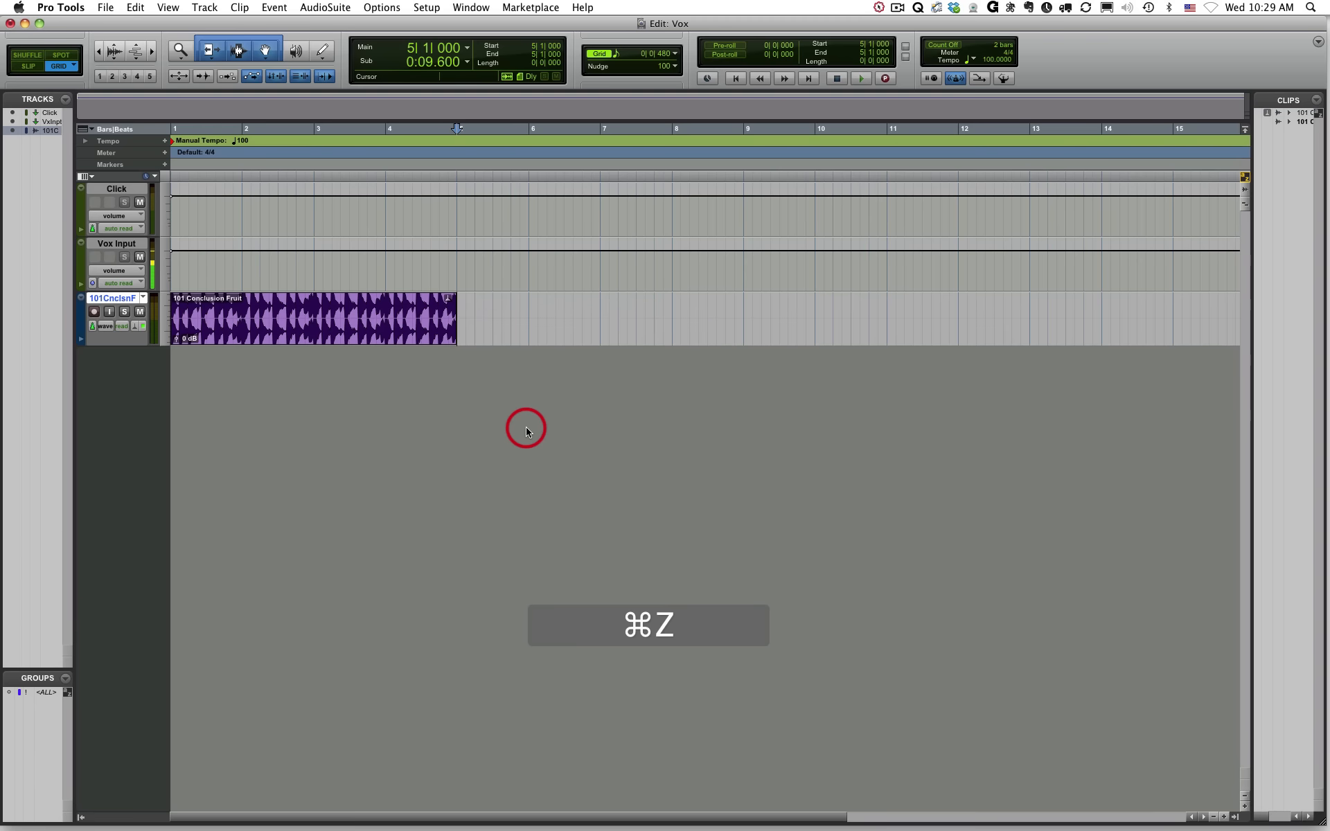
# - Duplicate the 101 Conclusion Fruit clip on its track so the copy starts at bar 5, and save the session
pyautogui.click(291, 331)
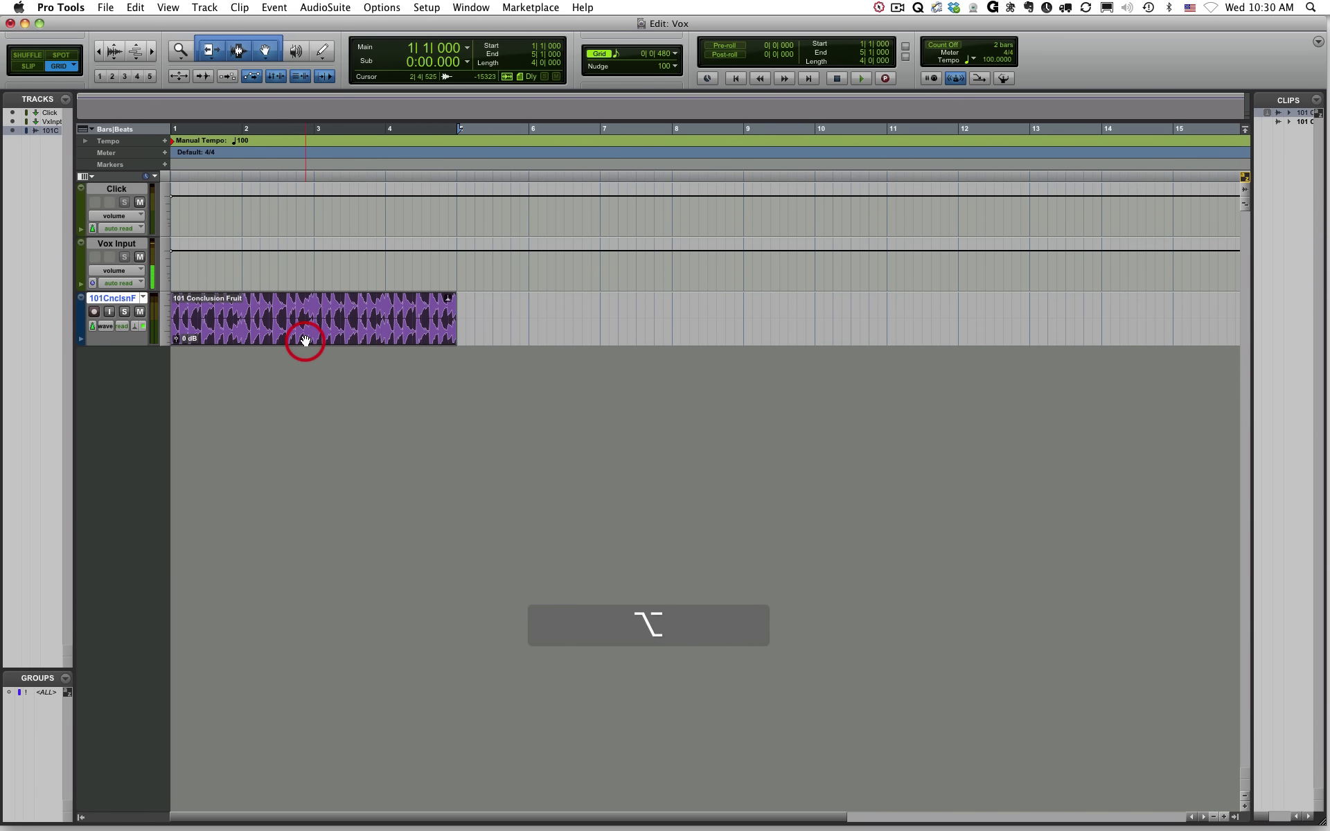
pyautogui.moveTo(303, 341); pyautogui.dragTo(581, 337)
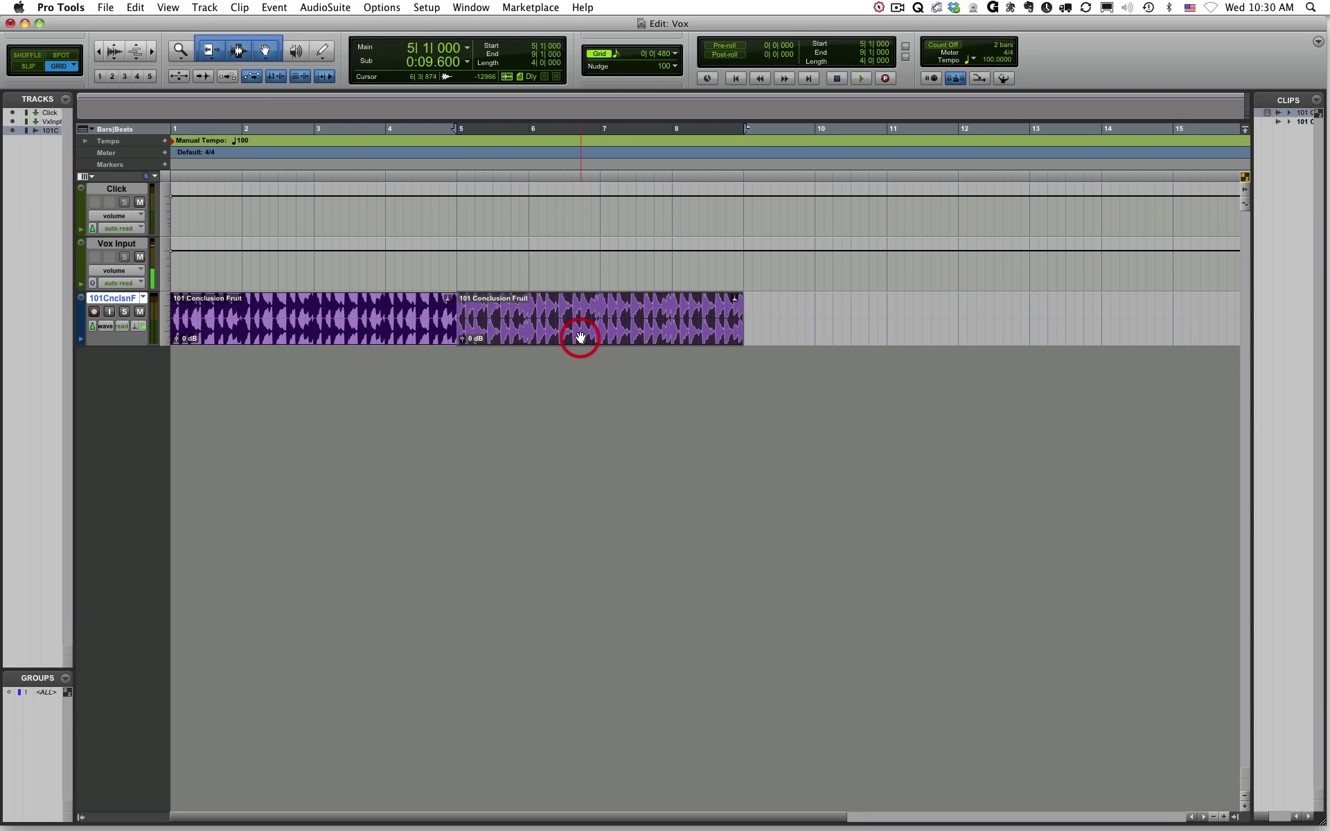
pyautogui.click(309, 332)
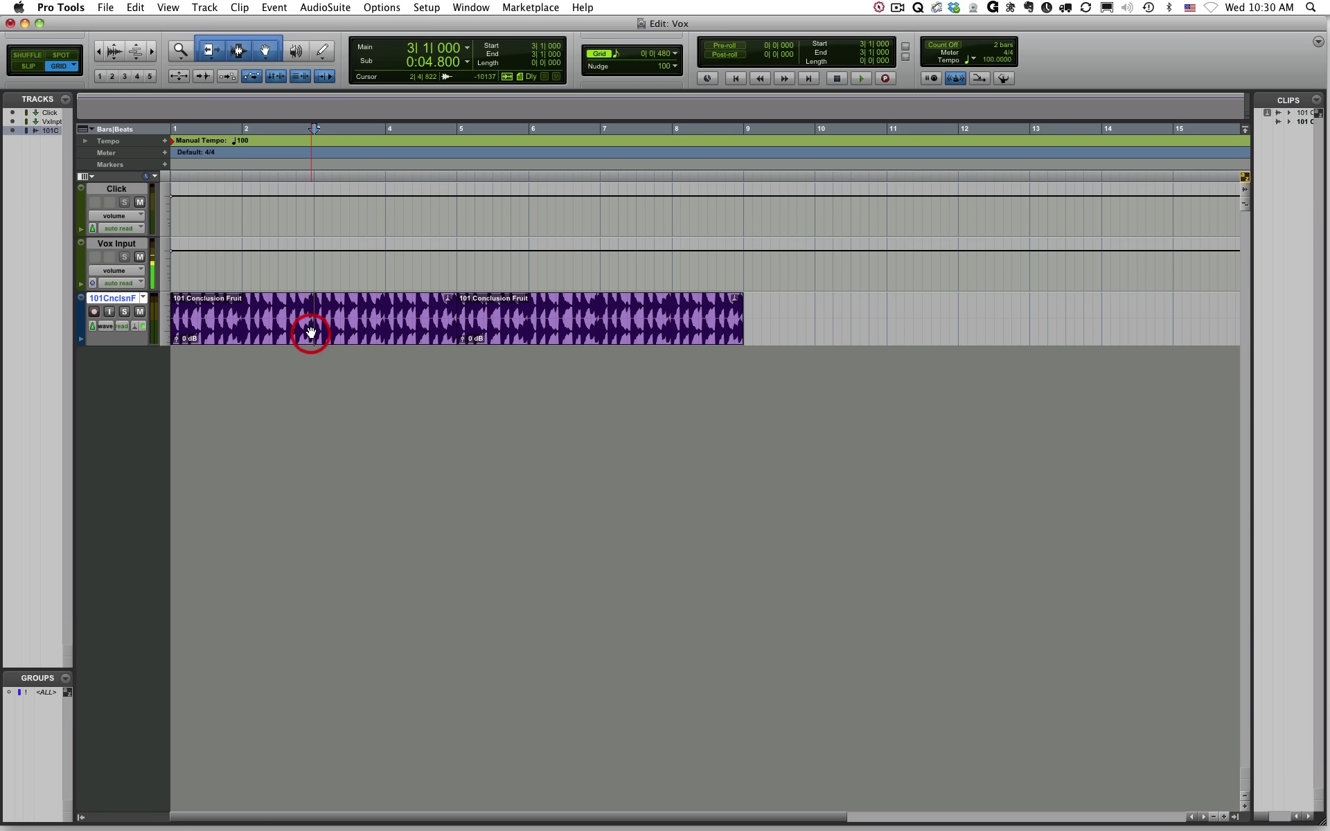
pyautogui.keyDown('shift'); pyautogui.click(521, 330); pyautogui.keyUp('shift')
pyautogui.press('super+s')
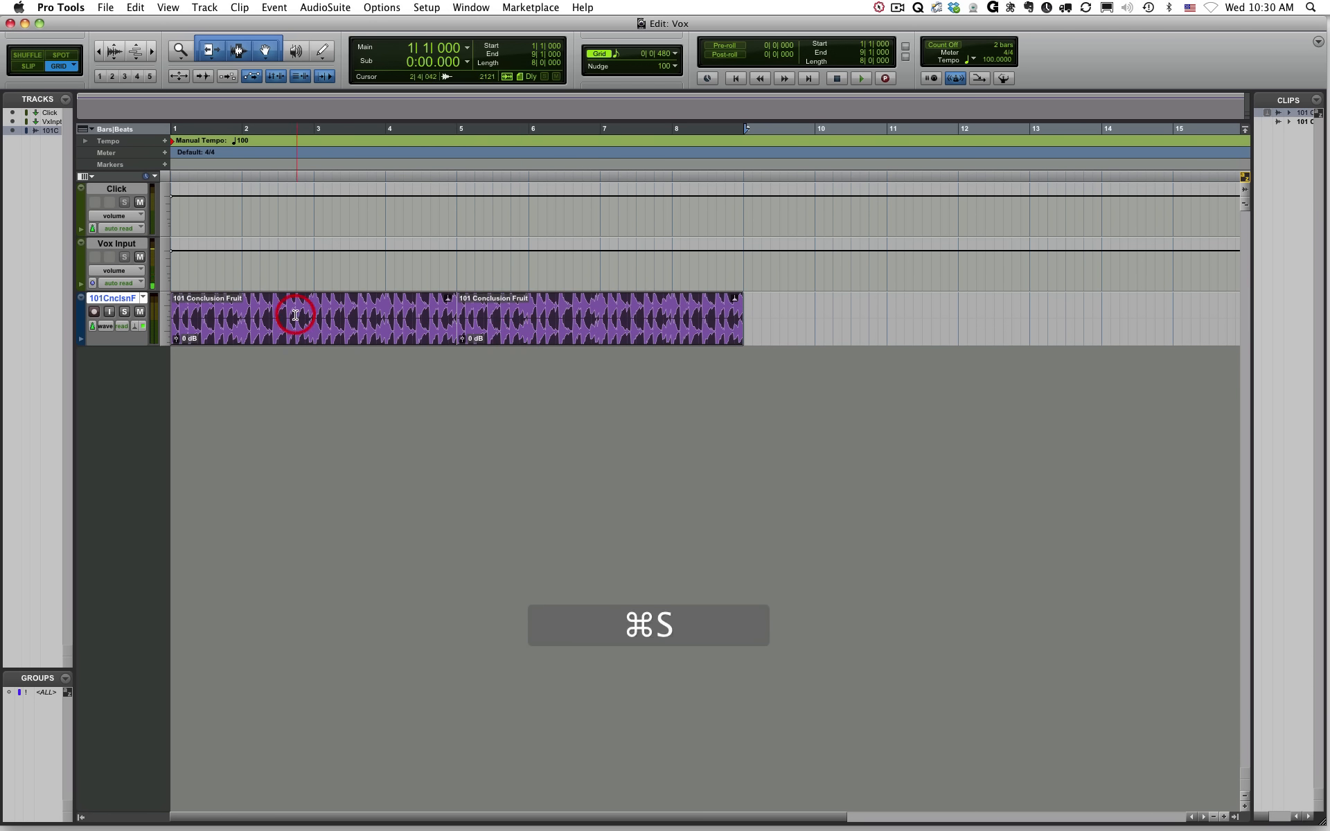
pyautogui.click(277, 309)
pyautogui.click(284, 321)
pyautogui.click(540, 326)
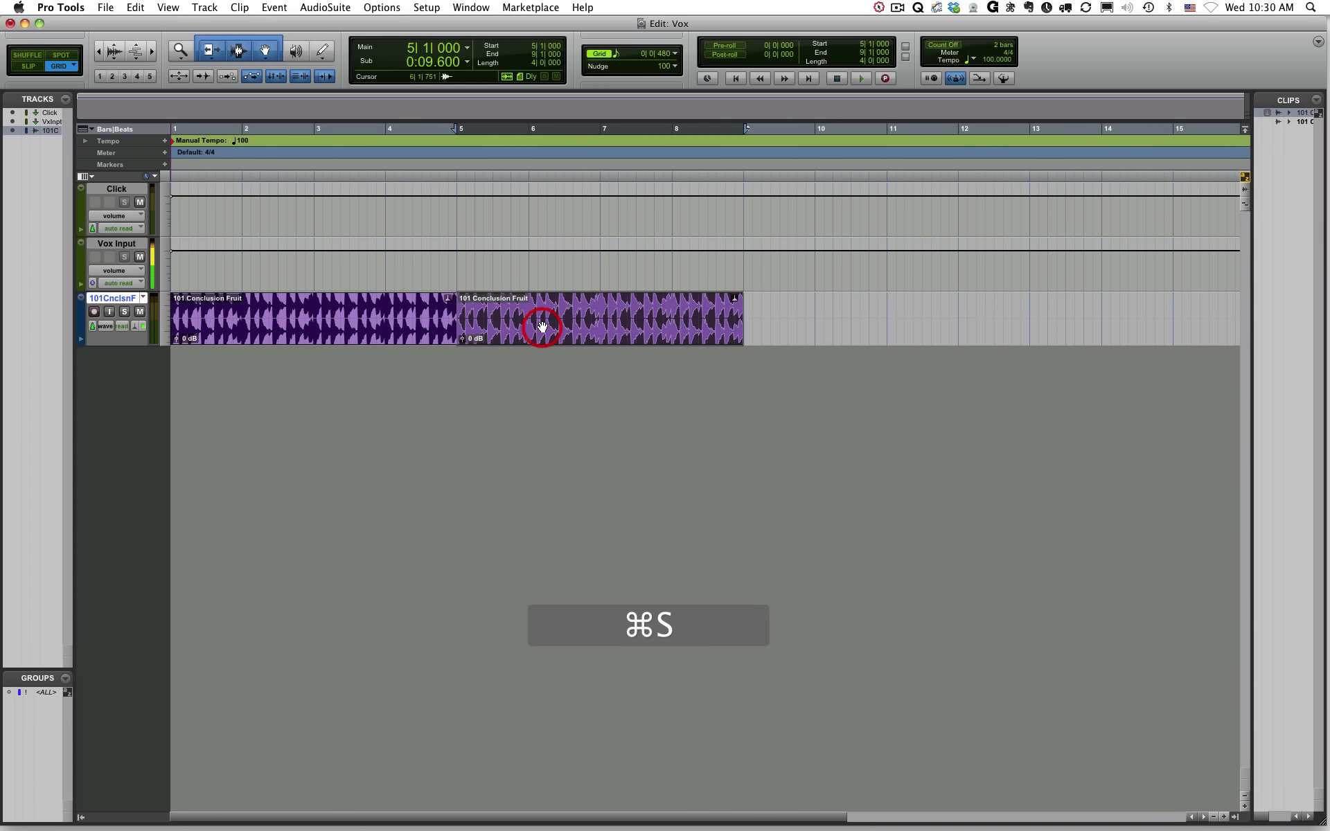
pyautogui.press('super+s')
# - Find Tight Bass 1 02 113-A.rx2 in the Funk Bass folder's Tight Bass 1-3 subfolder and import it as a new track
pyautogui.hotkey('alt', ';')
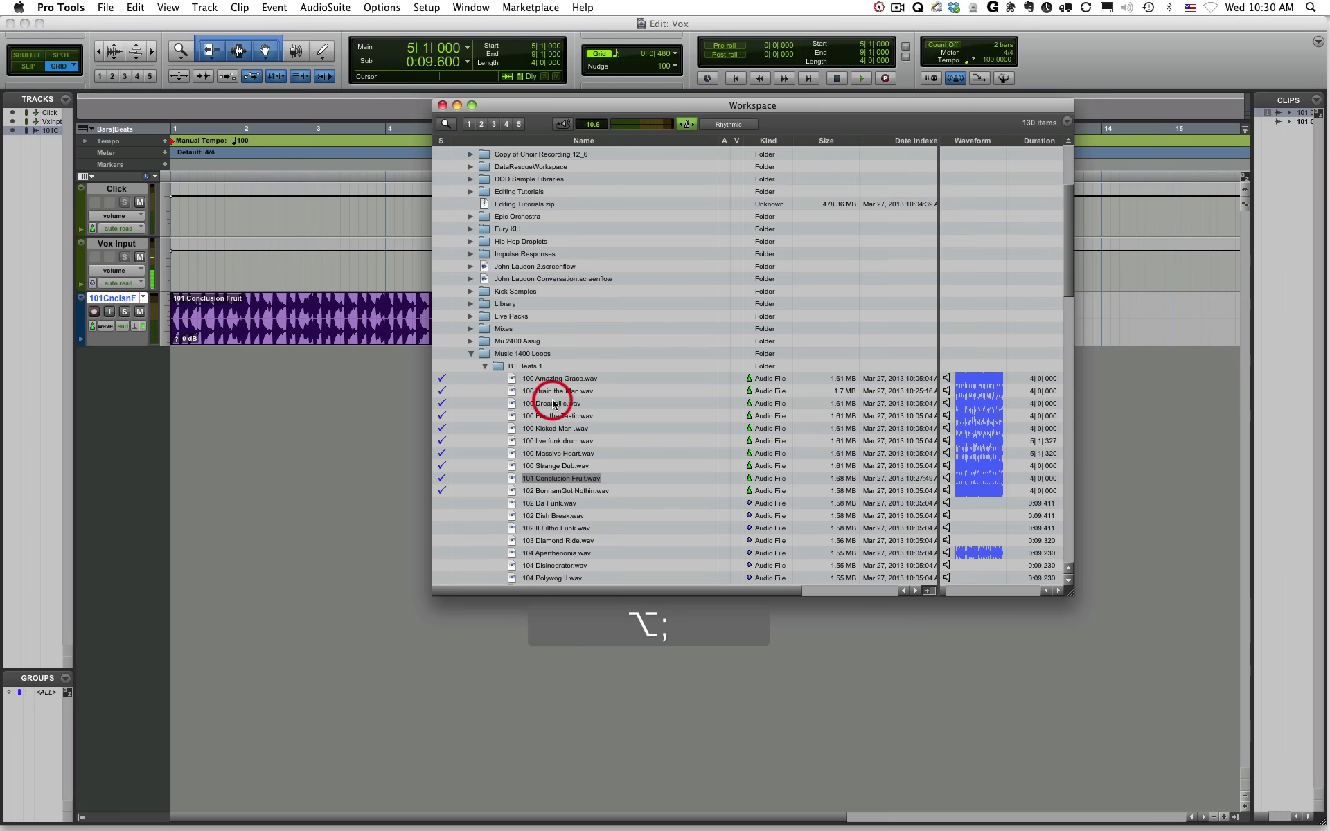
pyautogui.click(484, 367)
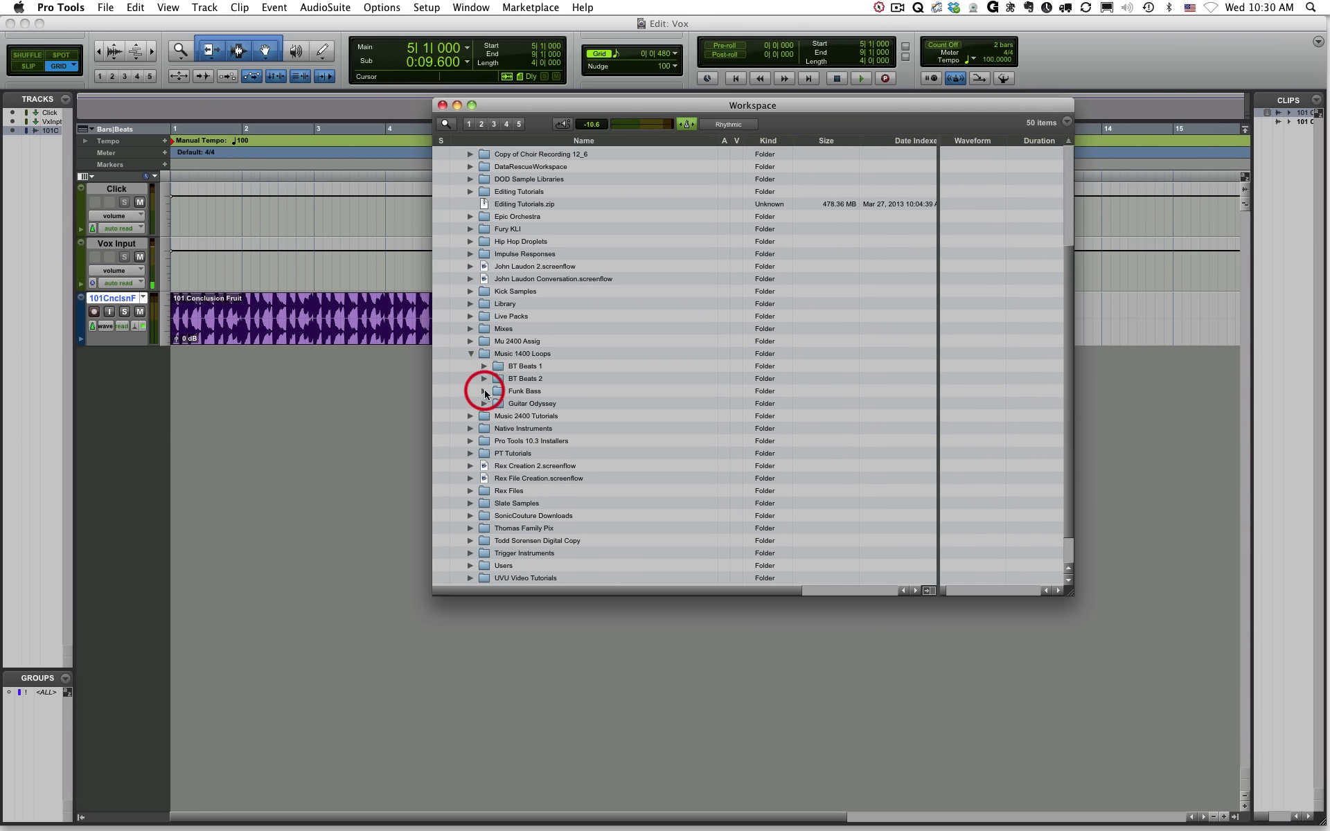
pyautogui.click(484, 391)
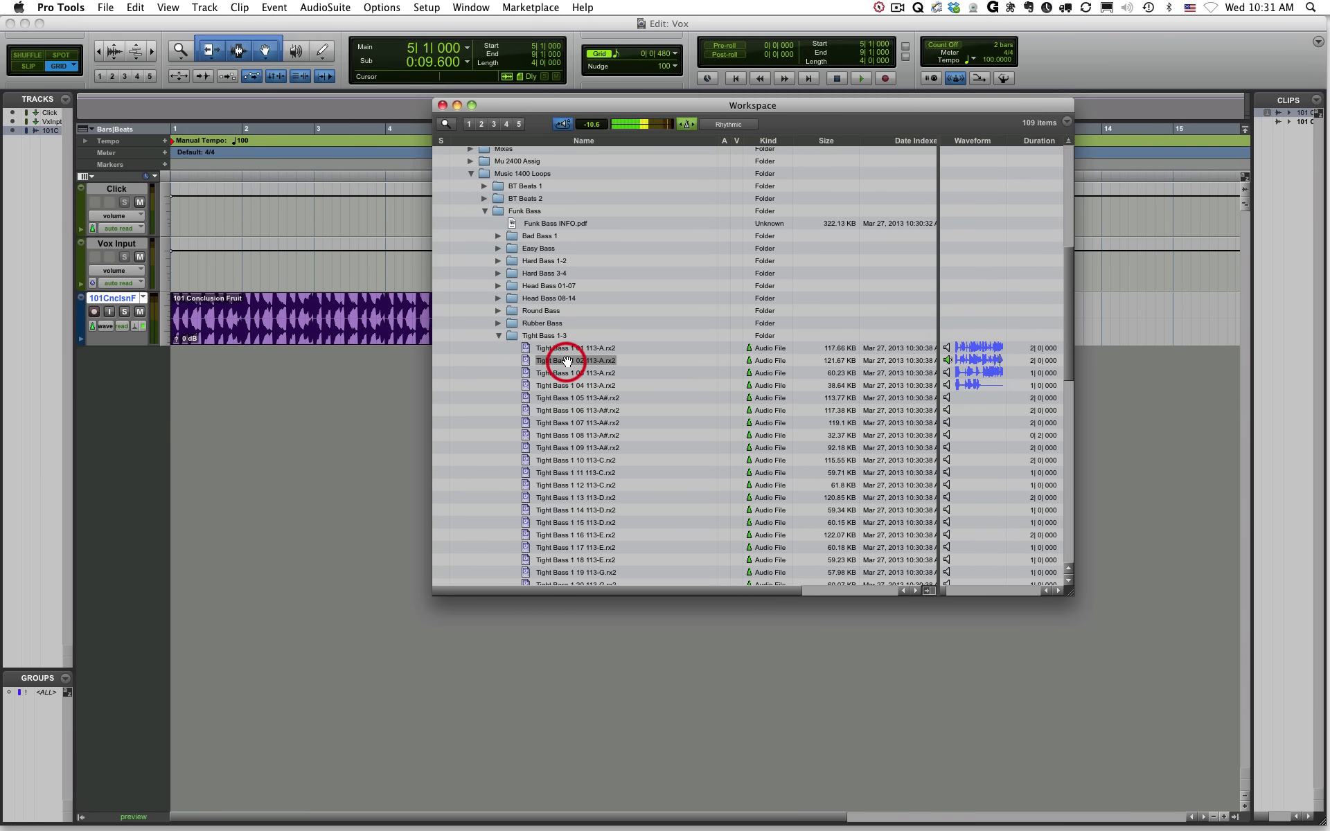
pyautogui.moveTo(567, 361); pyautogui.dragTo(30, 297)
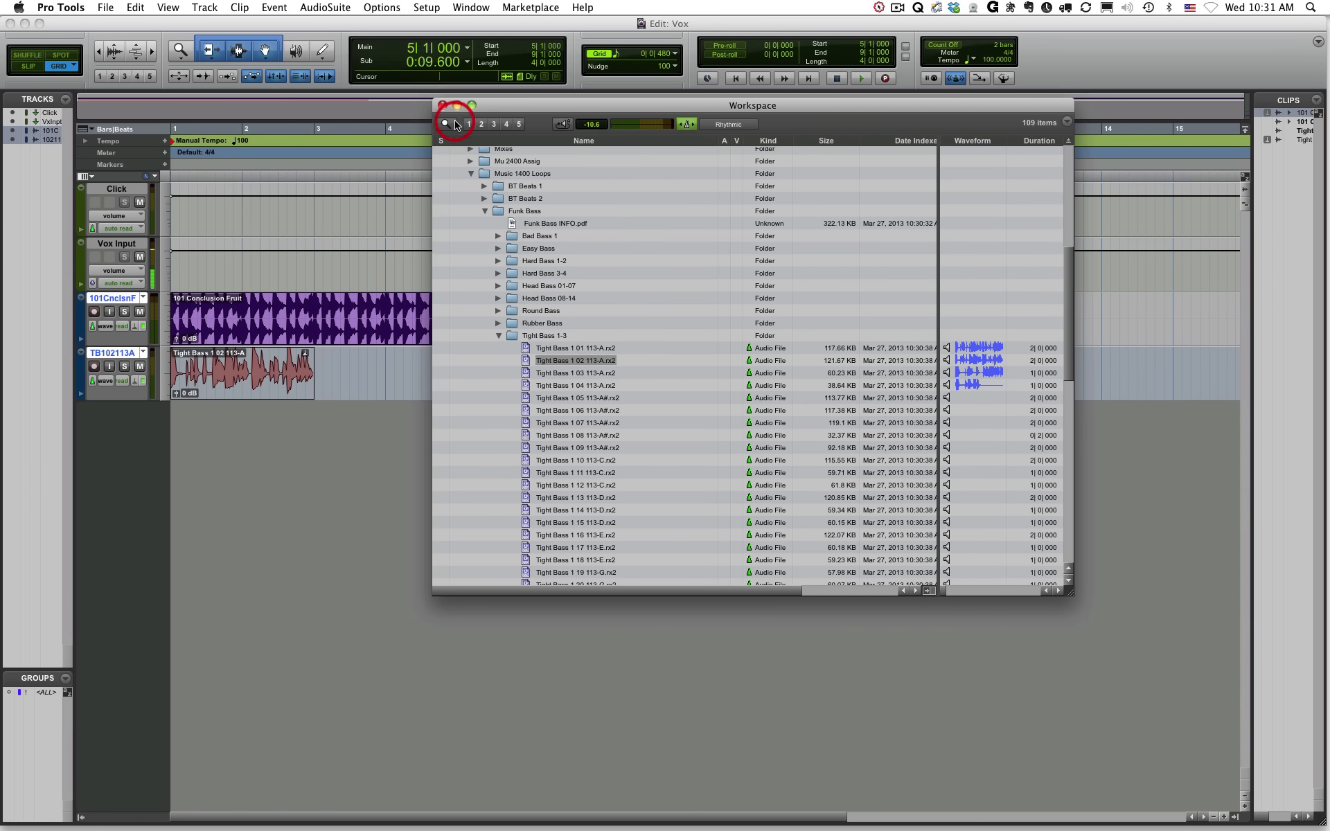
pyautogui.click(264, 550)
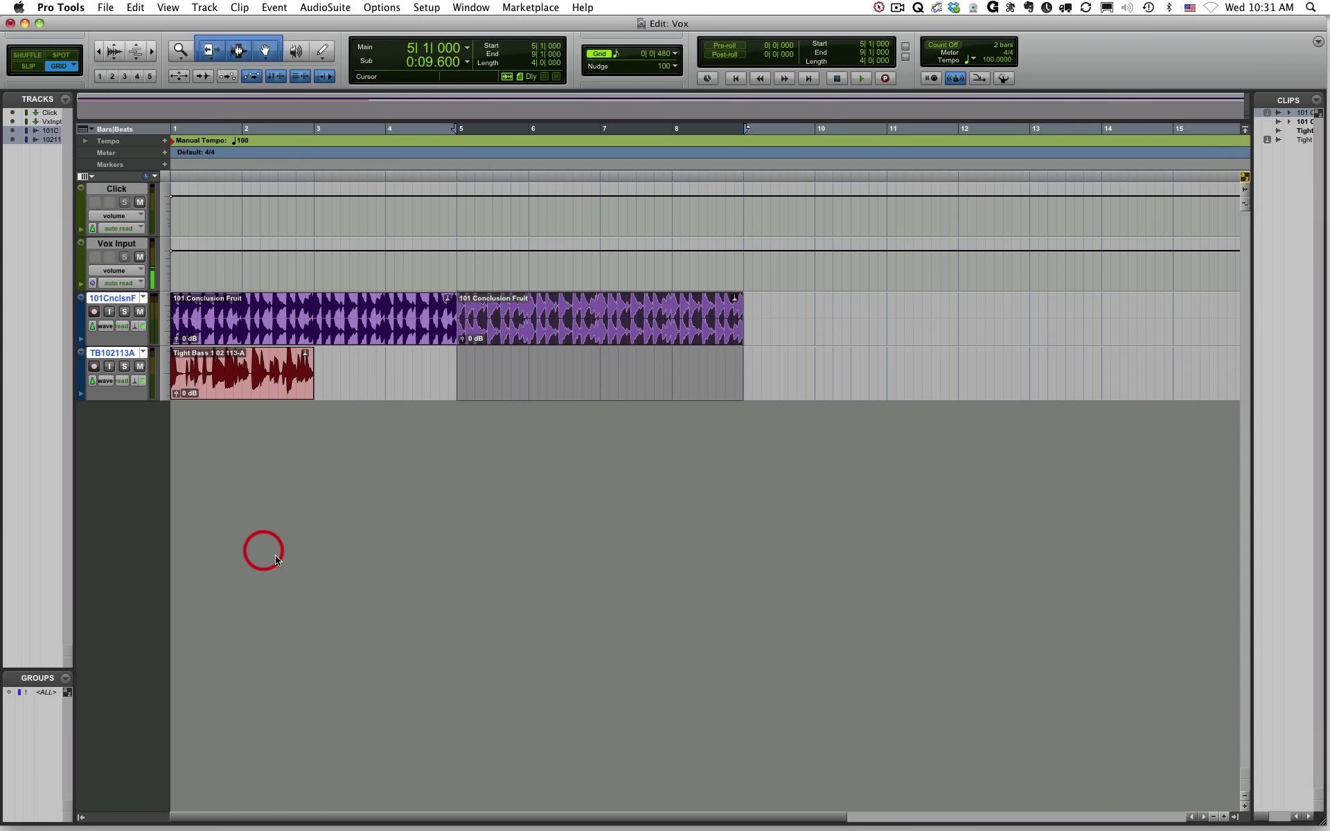
# - Move the Tight Bass 1 02 113-A clip to start at bar 5 and place a copy of it at bar 7
pyautogui.click(286, 262)
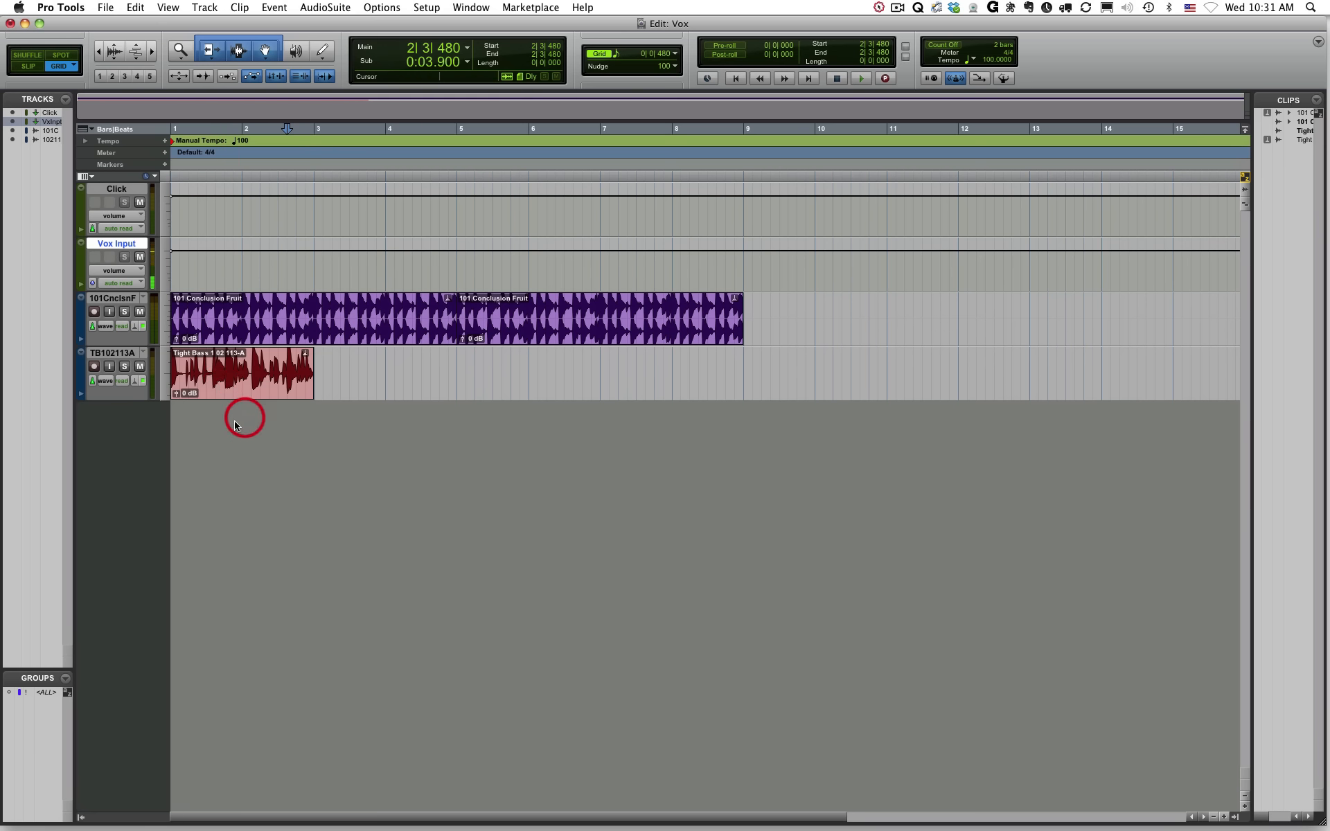
pyautogui.click(229, 386)
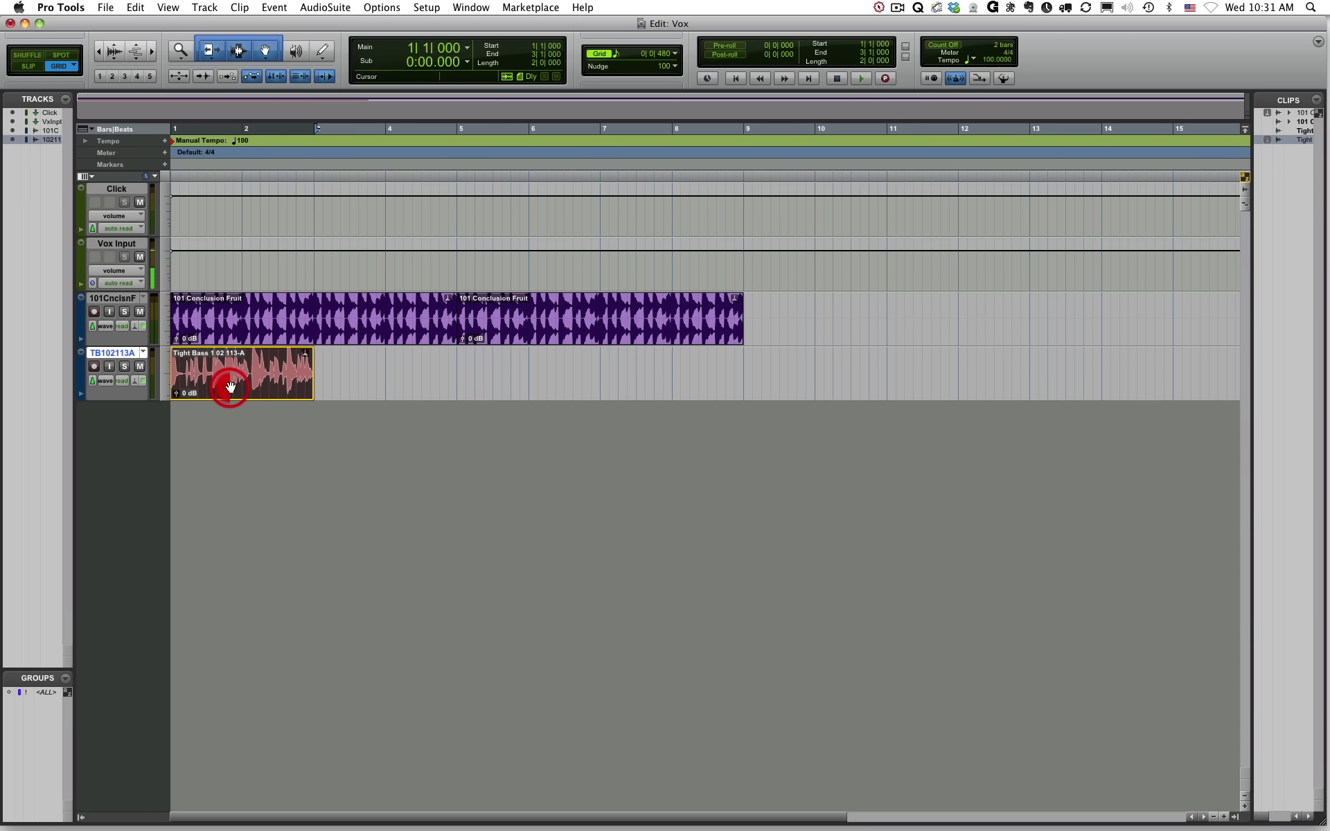
pyautogui.moveTo(230, 387); pyautogui.dragTo(514, 386)
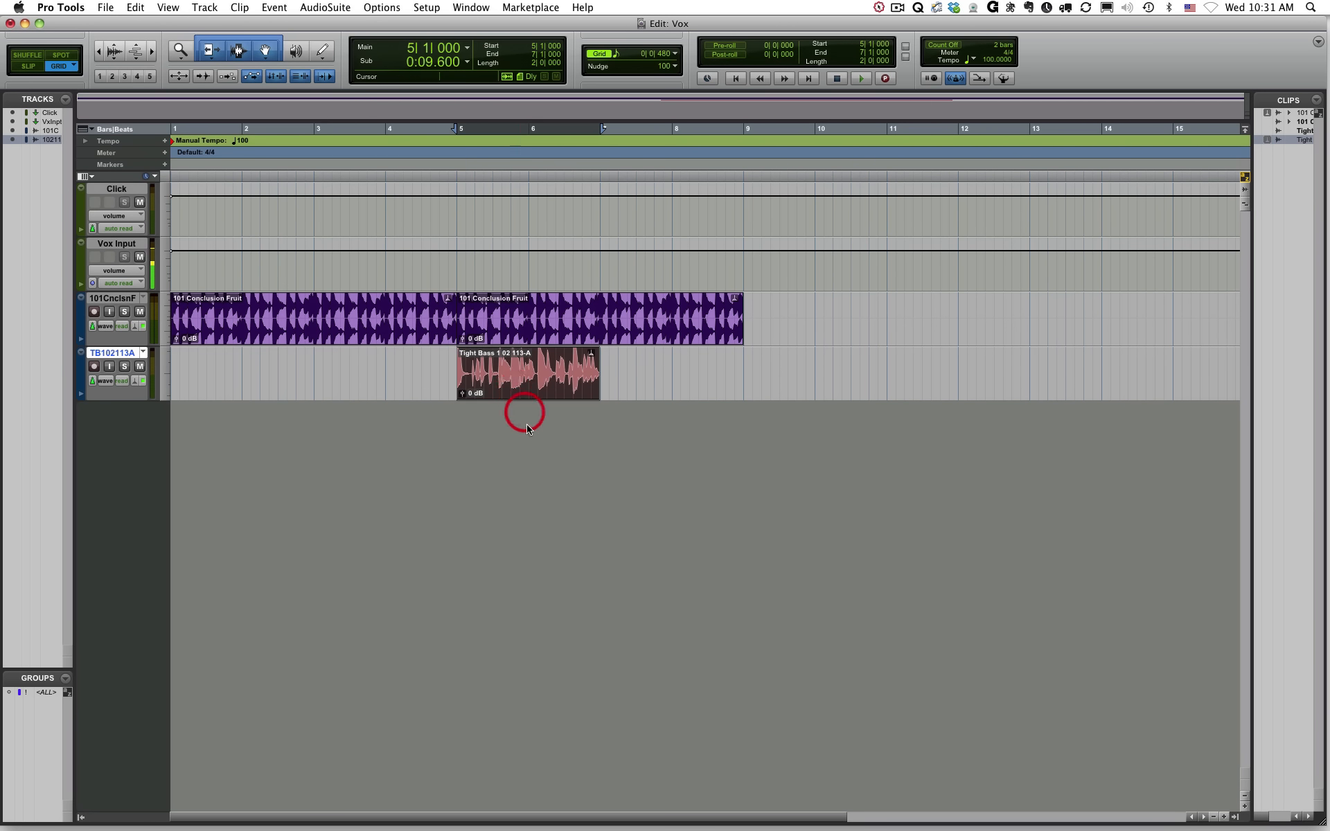
pyautogui.click(528, 364)
pyautogui.click(530, 384)
pyautogui.press('alt')
pyautogui.moveTo(520, 383); pyautogui.dragTo(668, 382)
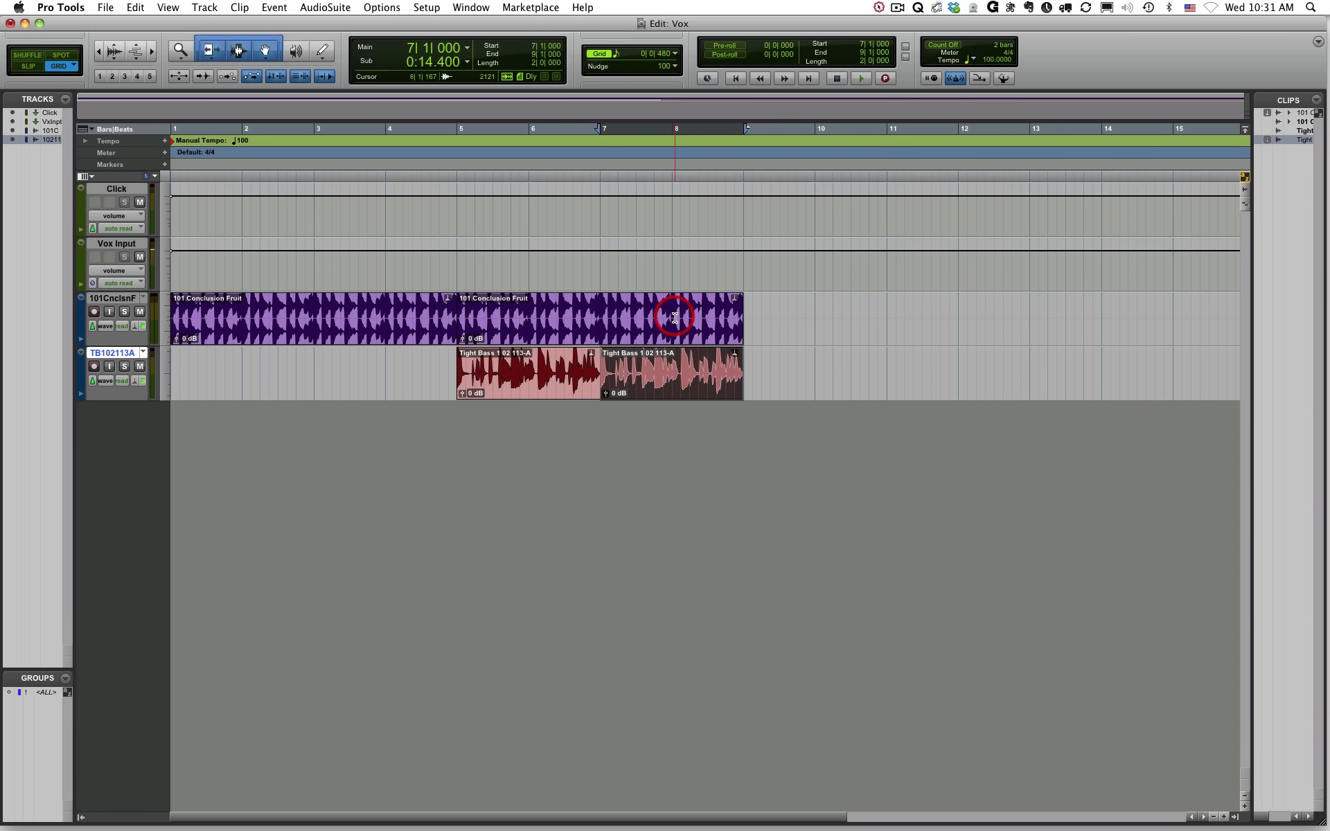
# - Play the drum and bass arrangement from the session start through bar 8, and stop playback
pyautogui.press('Return')
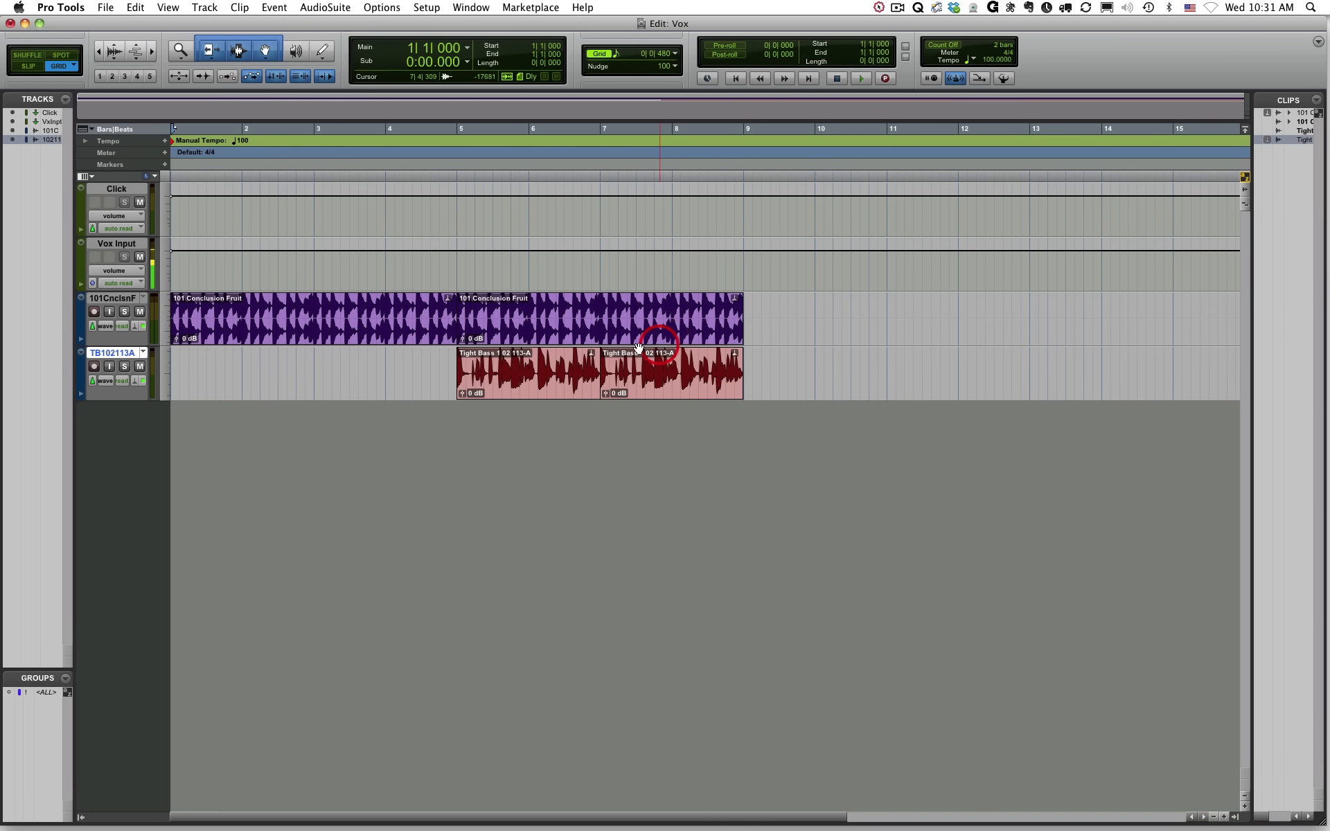
pyautogui.press('space')
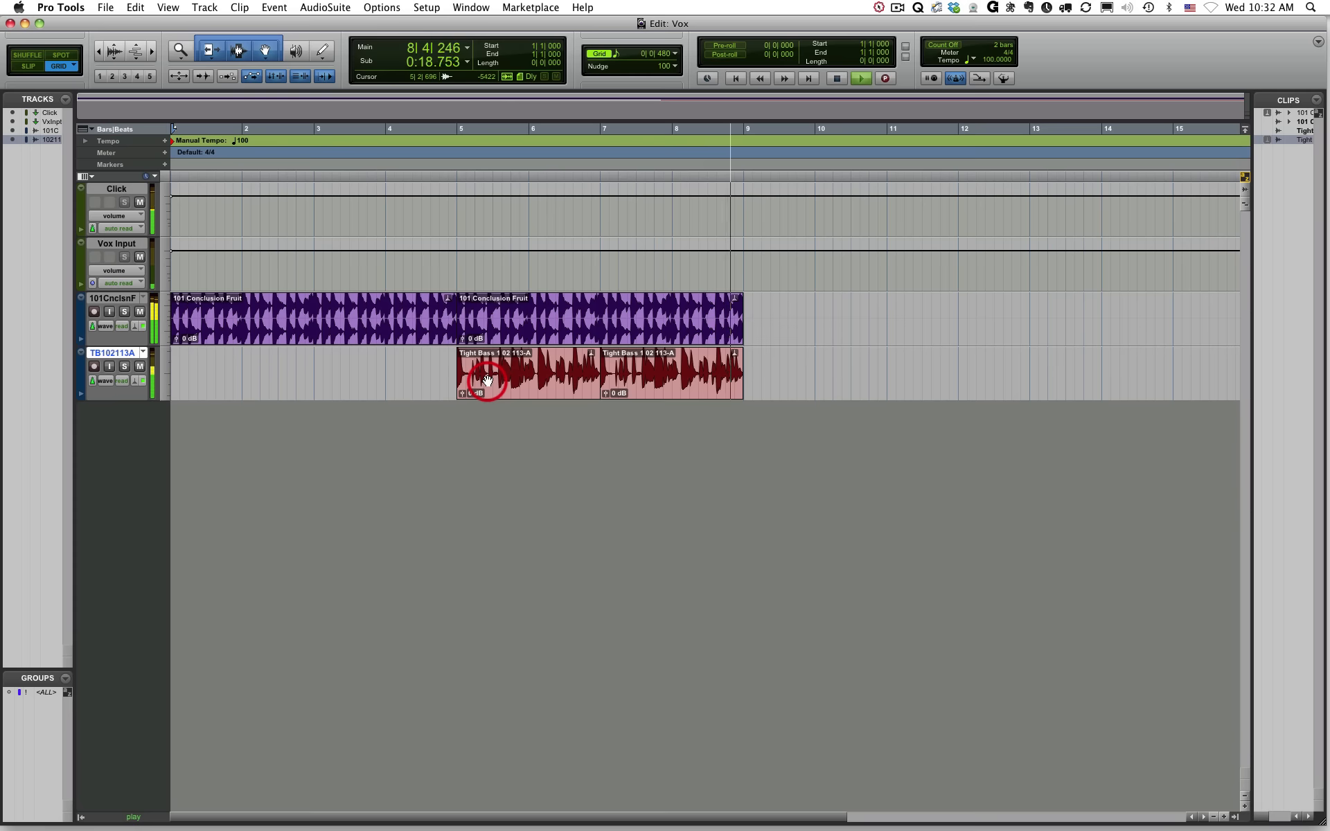
pyautogui.press('space')
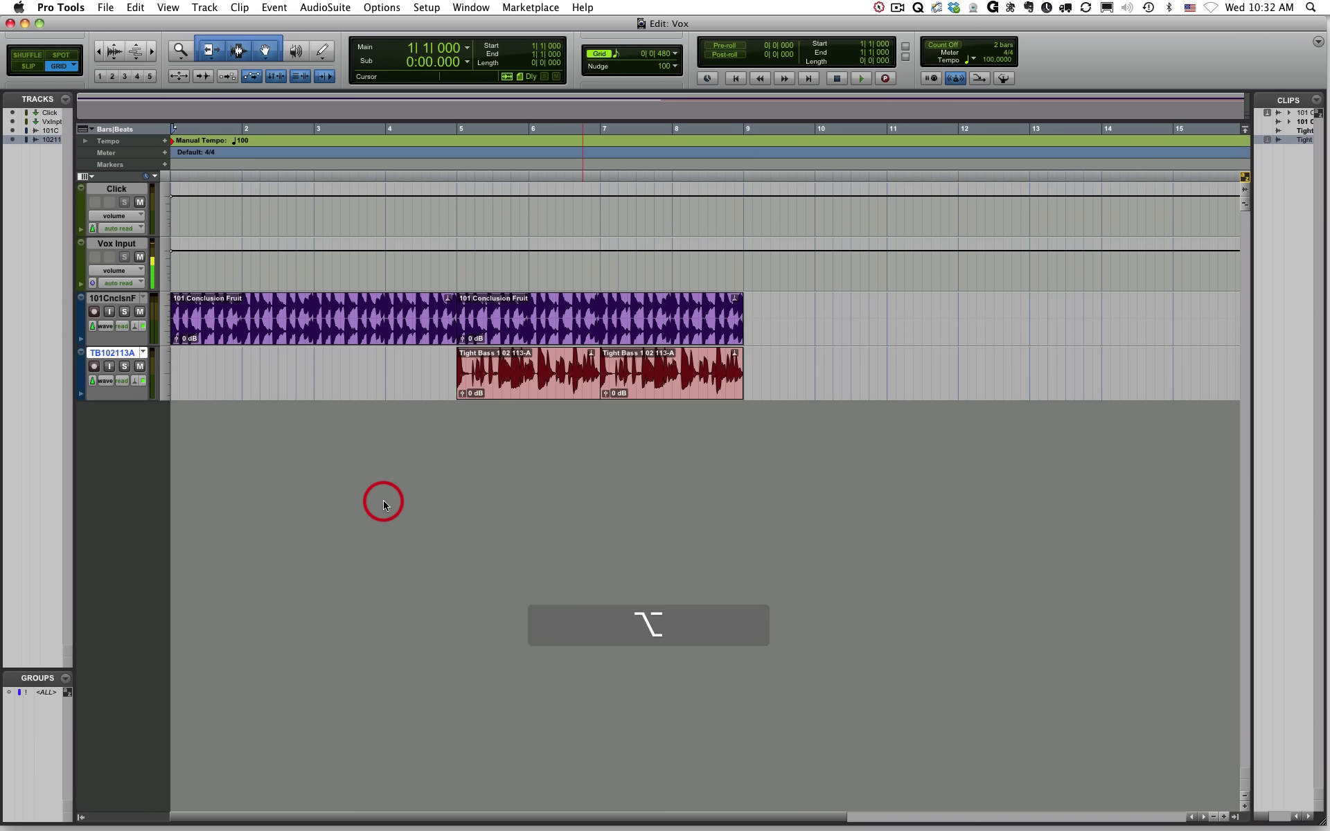
# - Audition the Tight Bass 1 13 113-D and Tight Bass 1 16 113-E loops in the Workspace browser
pyautogui.hotkey('alt', ';')
pyautogui.click(604, 357)
pyautogui.click(579, 496)
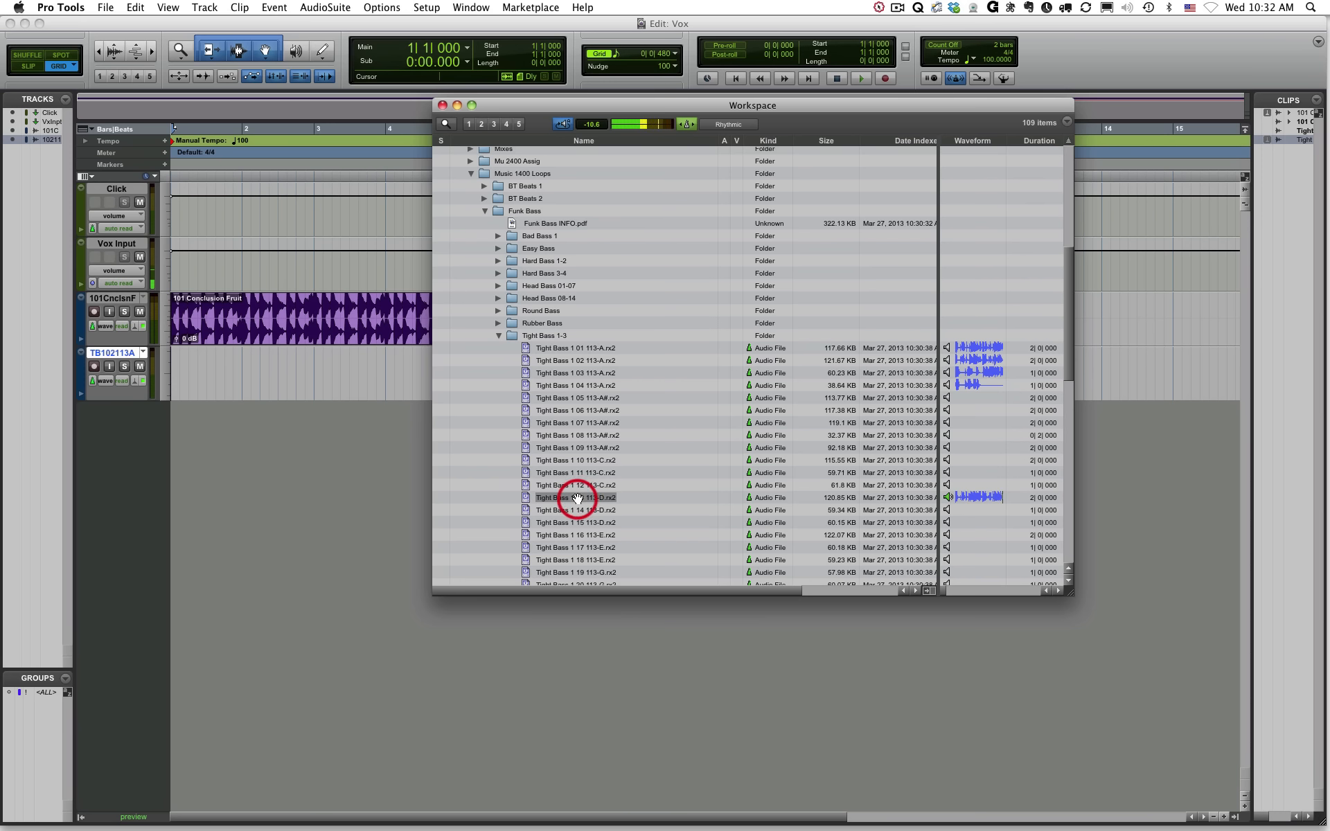
pyautogui.moveTo(661, 105); pyautogui.dragTo(828, 130)
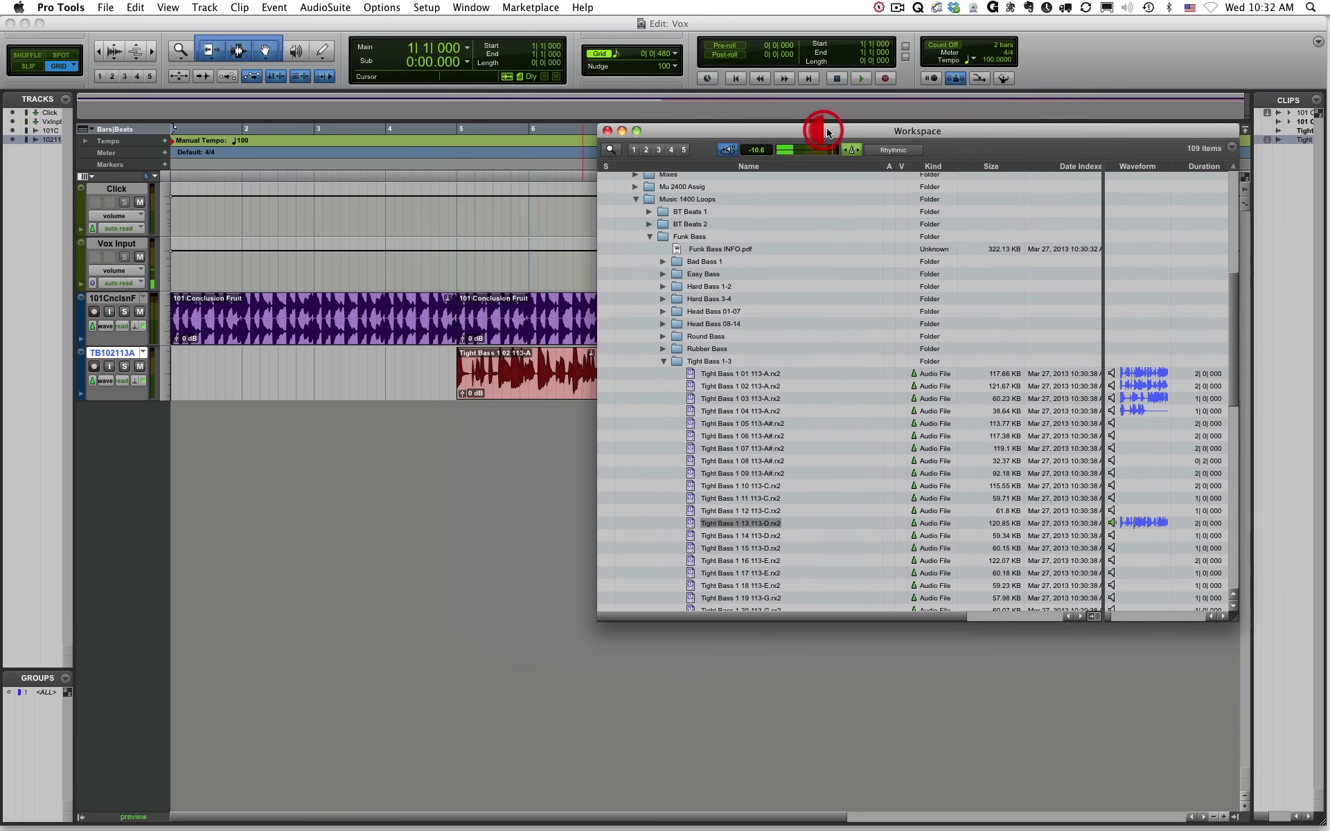
pyautogui.click(748, 560)
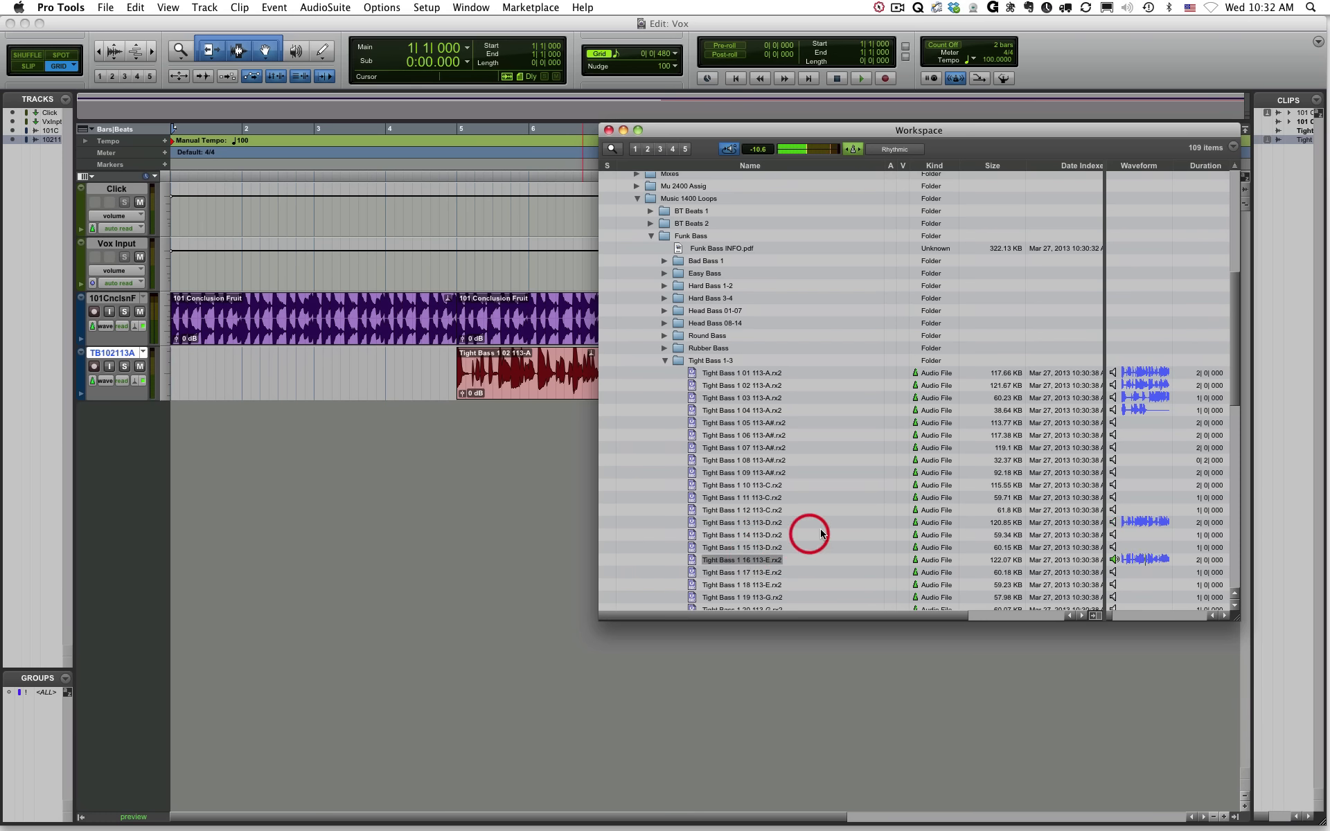
pyautogui.click(747, 524)
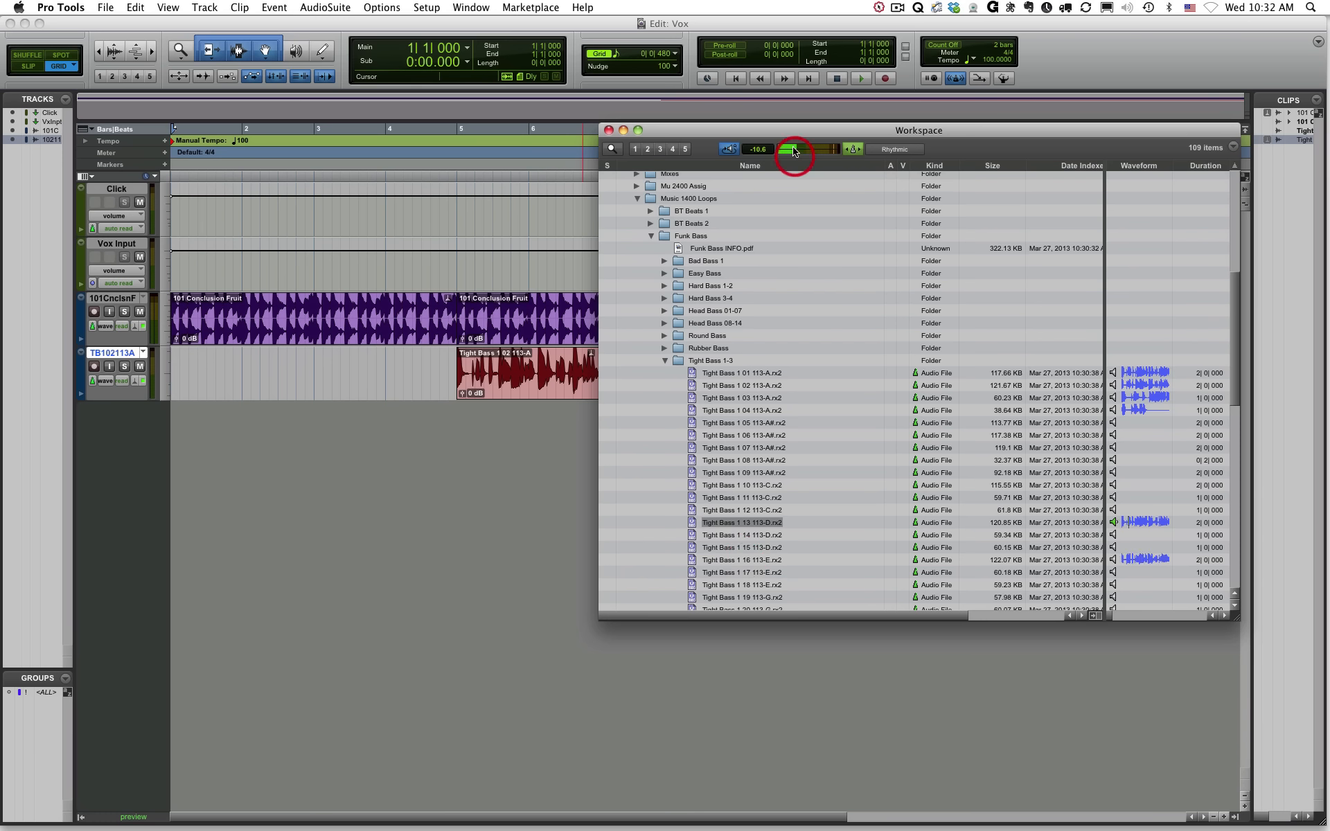
# - Stop the preview and add Tight Bass 1 13 113-D to the existing bass track at bar 9, directly after the last bass clip
pyautogui.moveTo(766, 131); pyautogui.dragTo(916, 56)
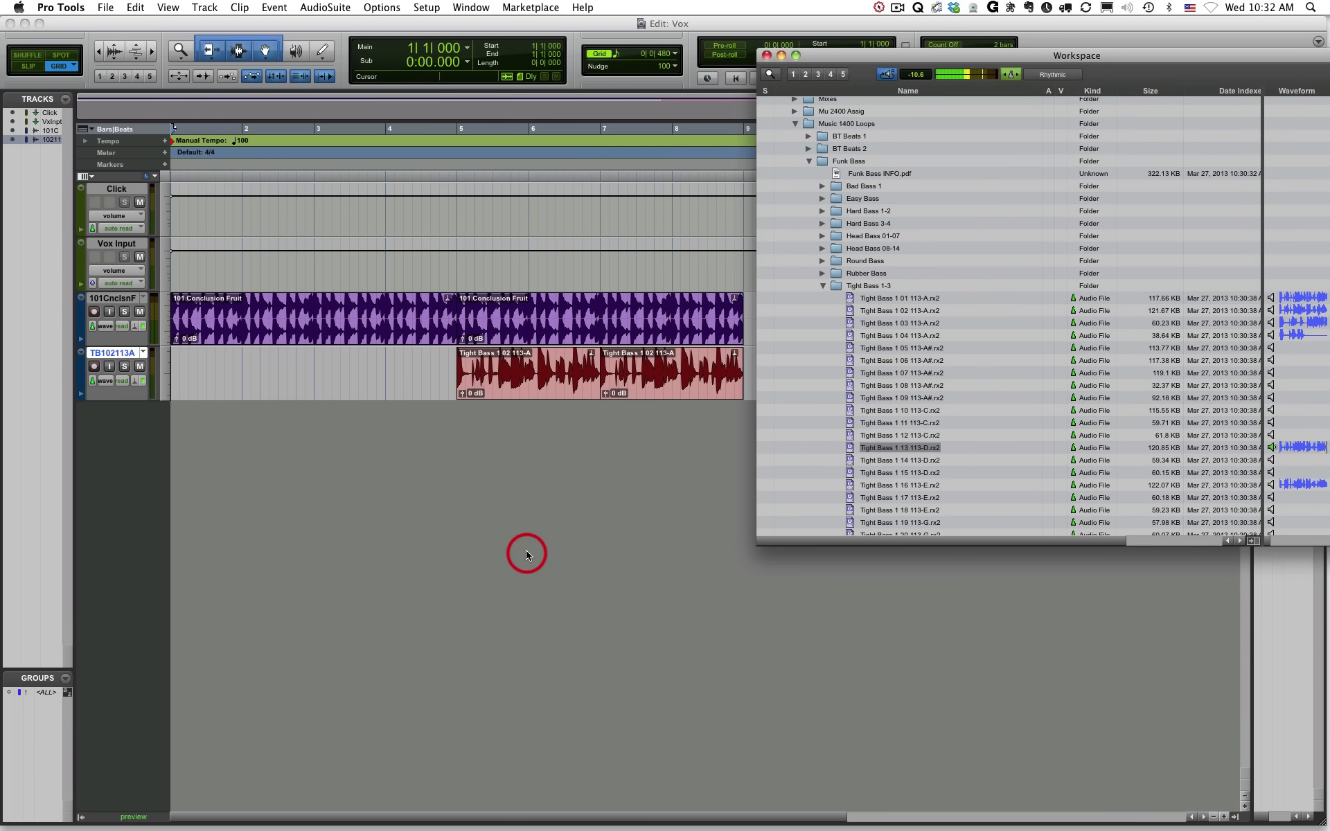
pyautogui.hscroll(5, 523, 548)
pyautogui.hscroll(-5, 522, 547)
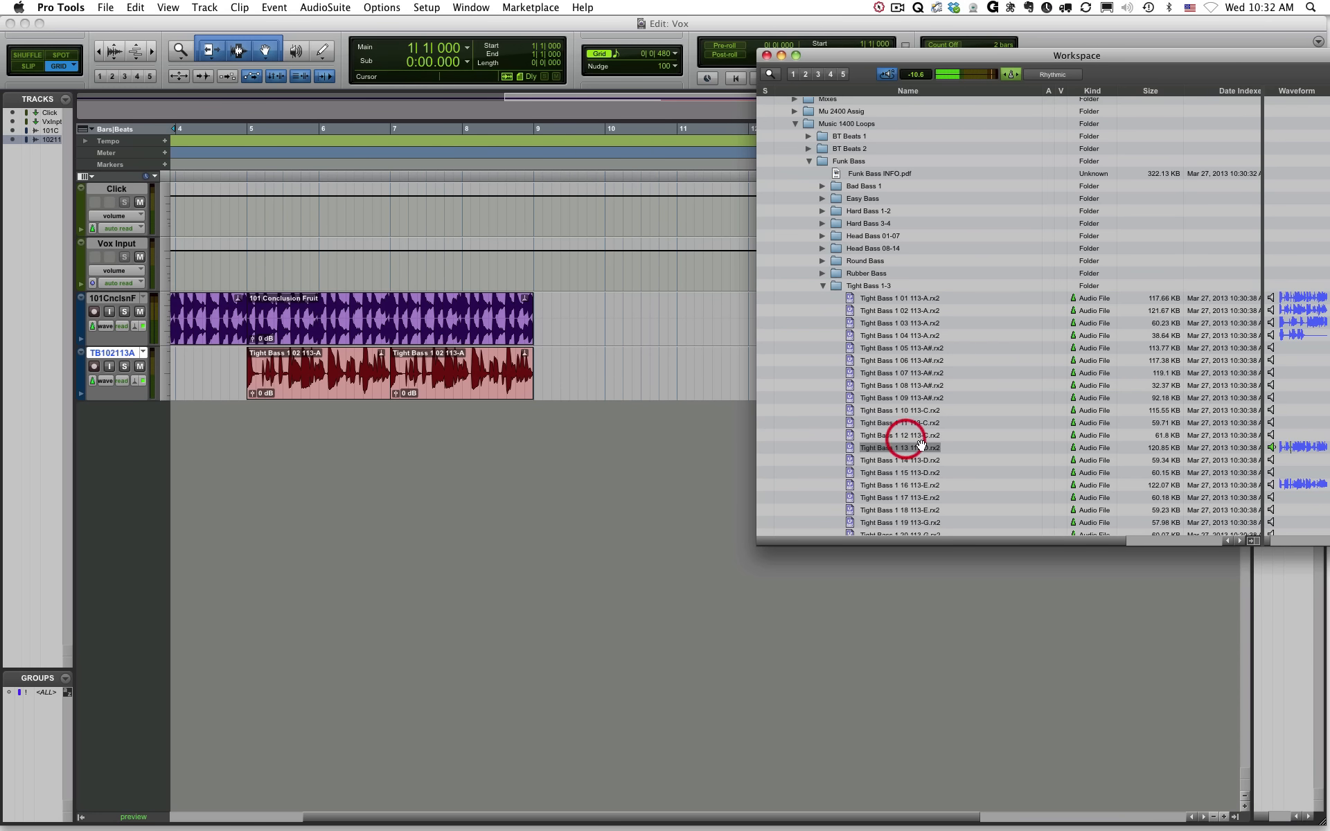
pyautogui.click(892, 74)
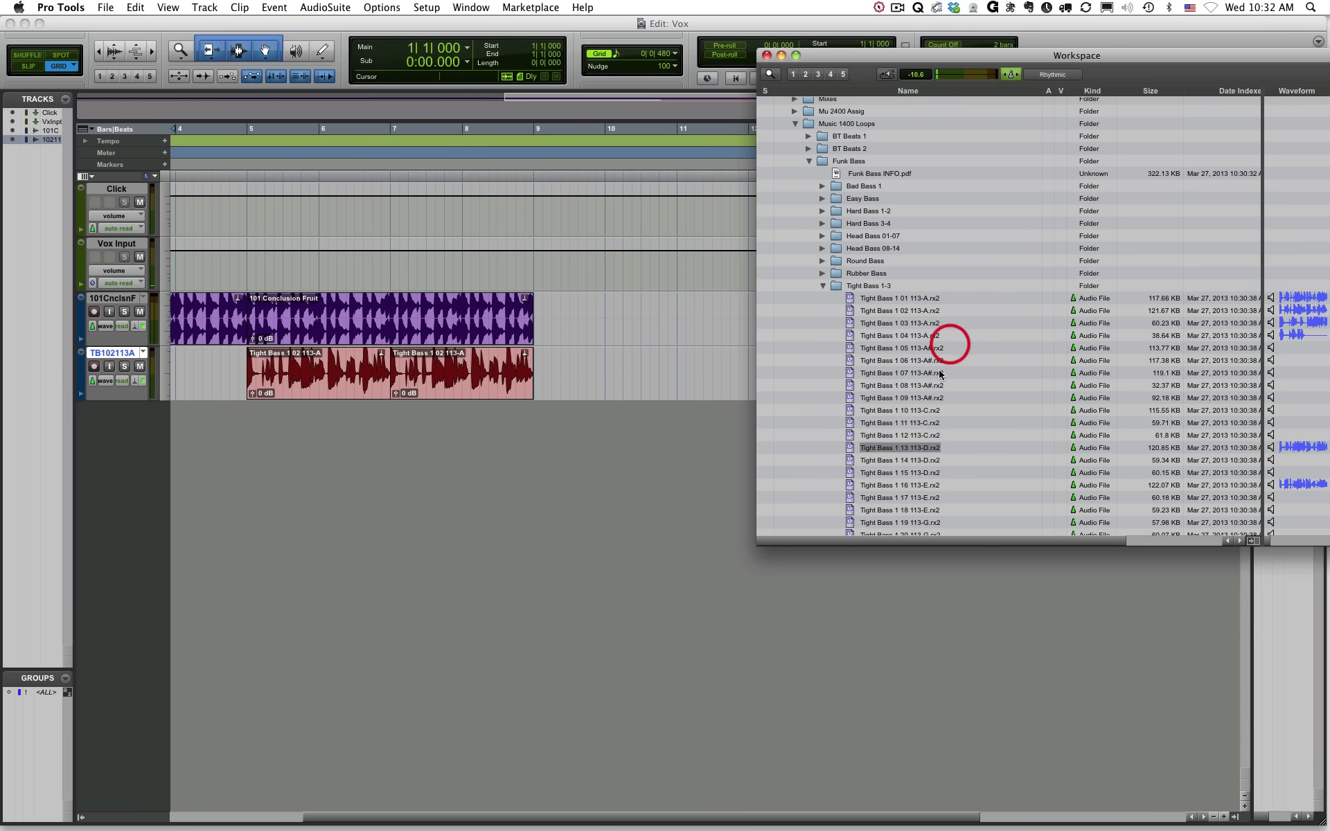
pyautogui.moveTo(906, 447); pyautogui.dragTo(537, 383)
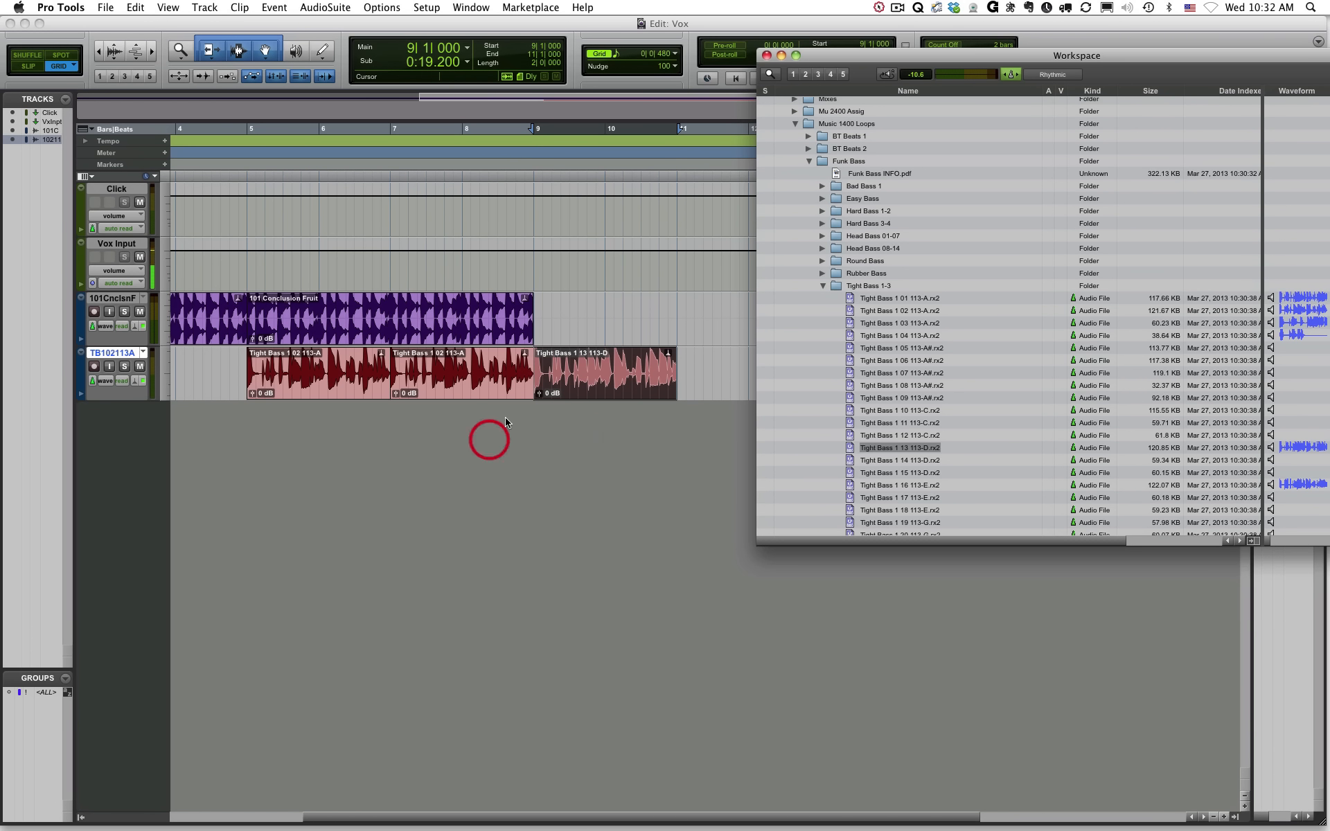
# - Save the session and place a copy of the 101 Conclusion Fruit clip at bar 9 on the drum track
pyautogui.click(470, 365)
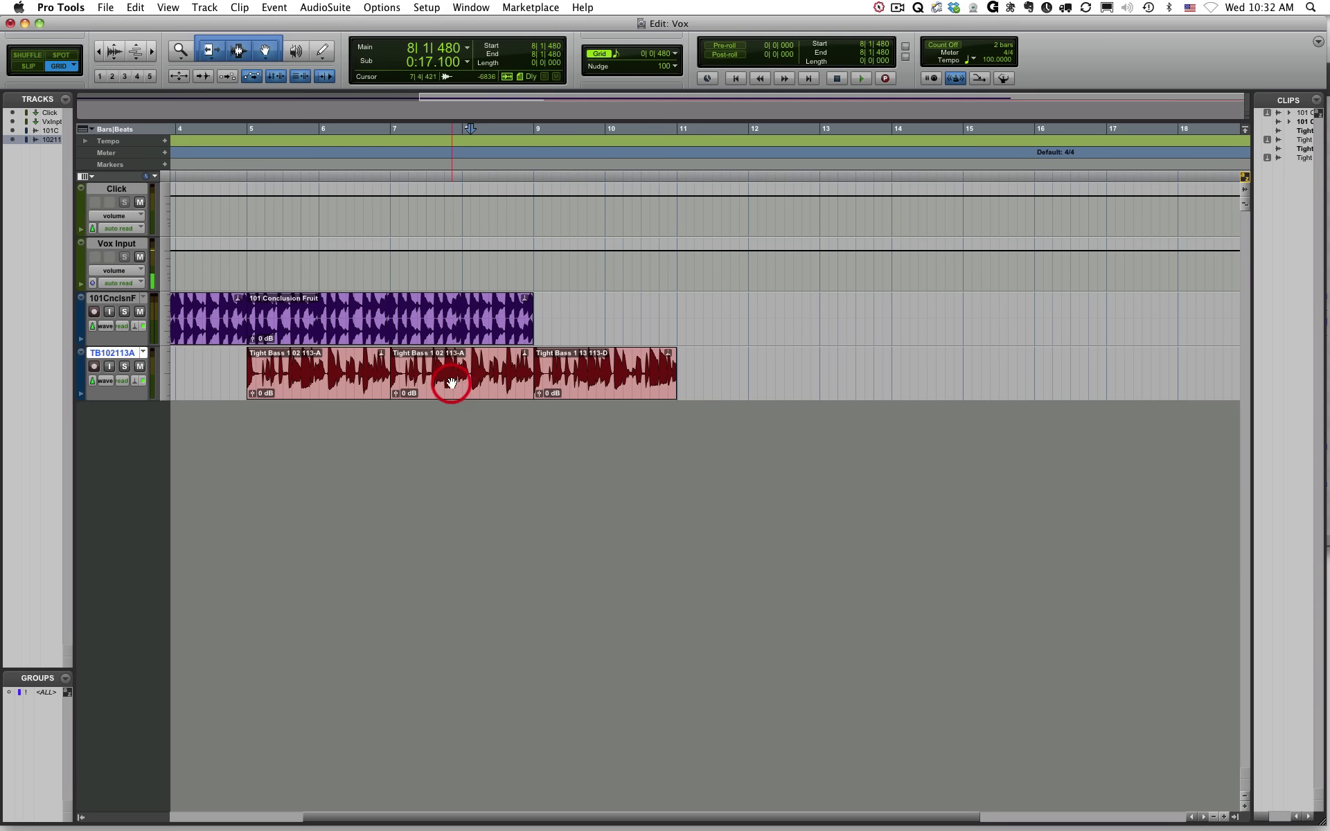
pyautogui.press('super+s')
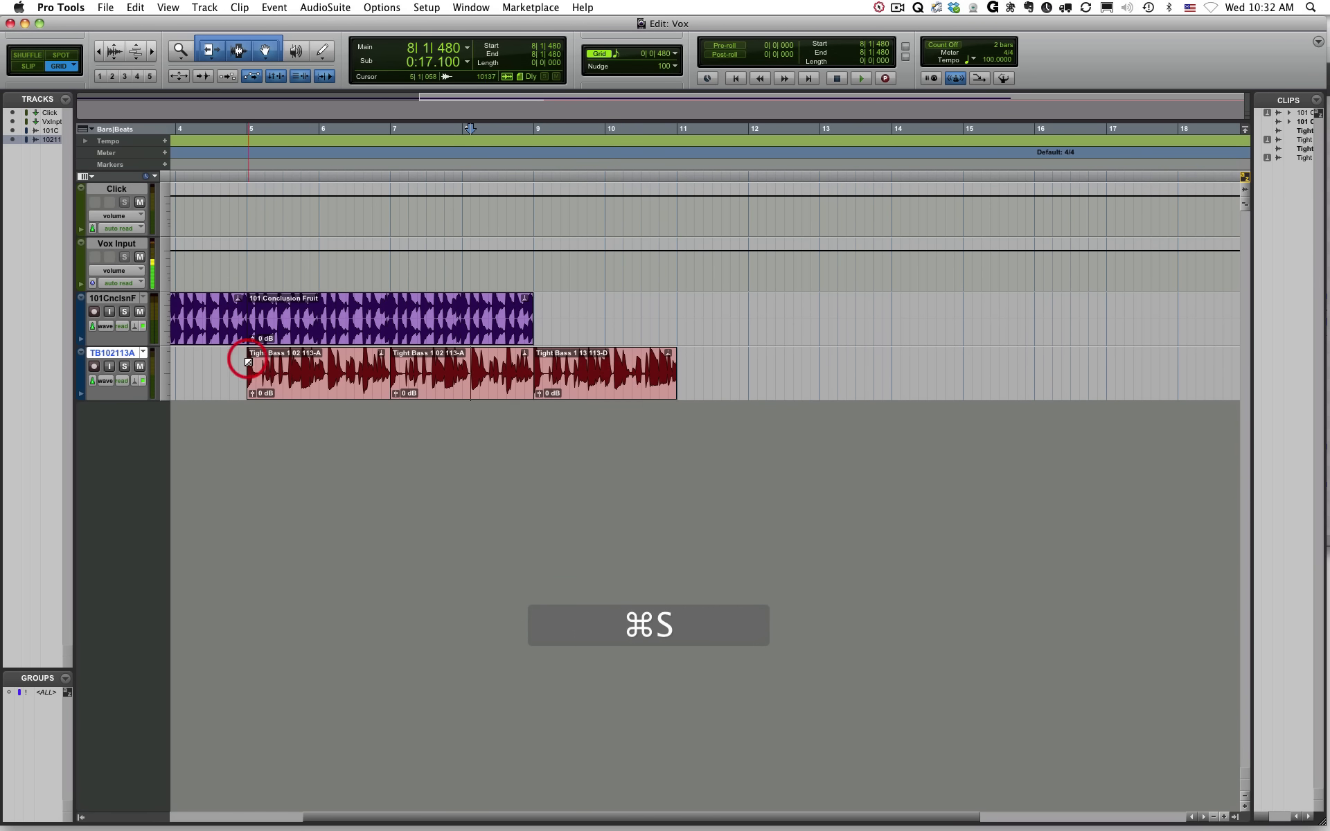
pyautogui.click(383, 335)
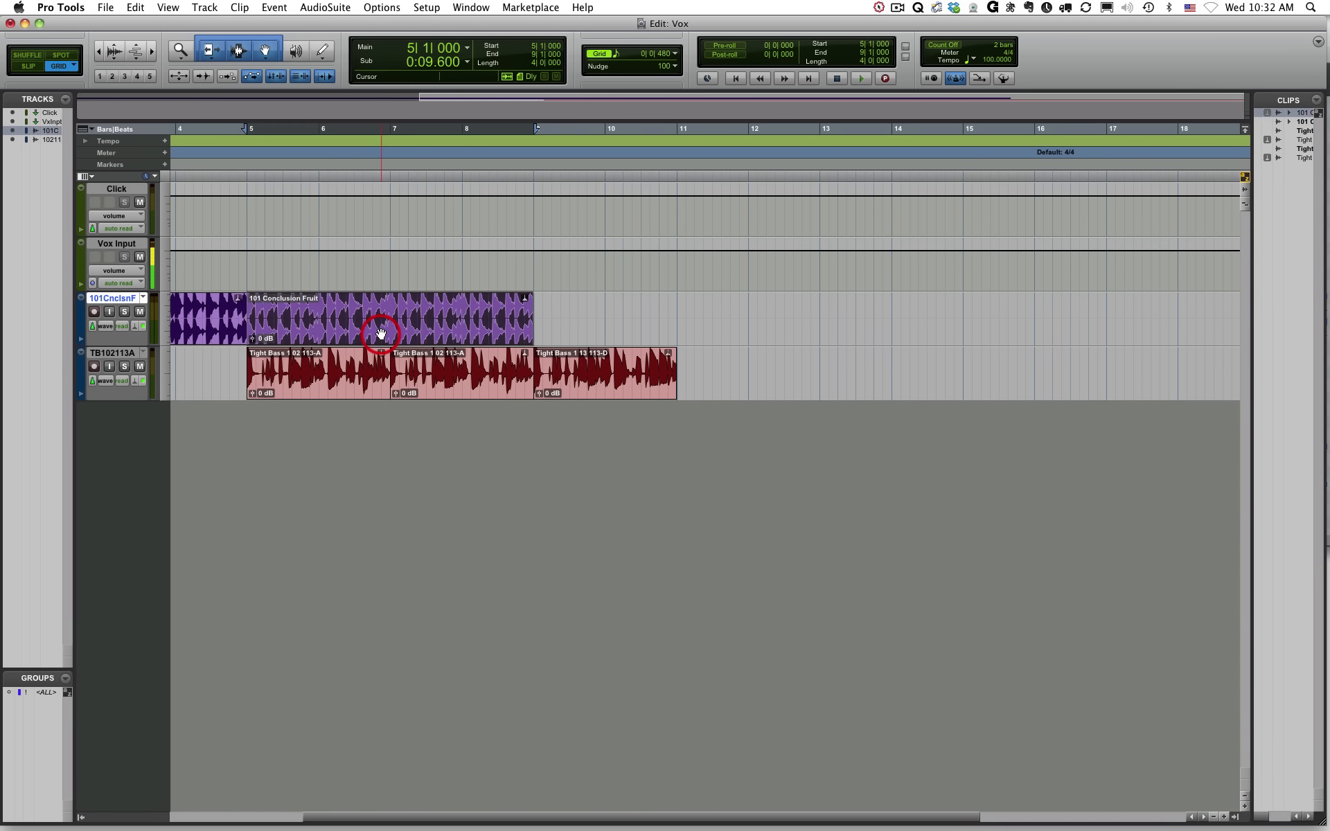
pyautogui.press('alt')
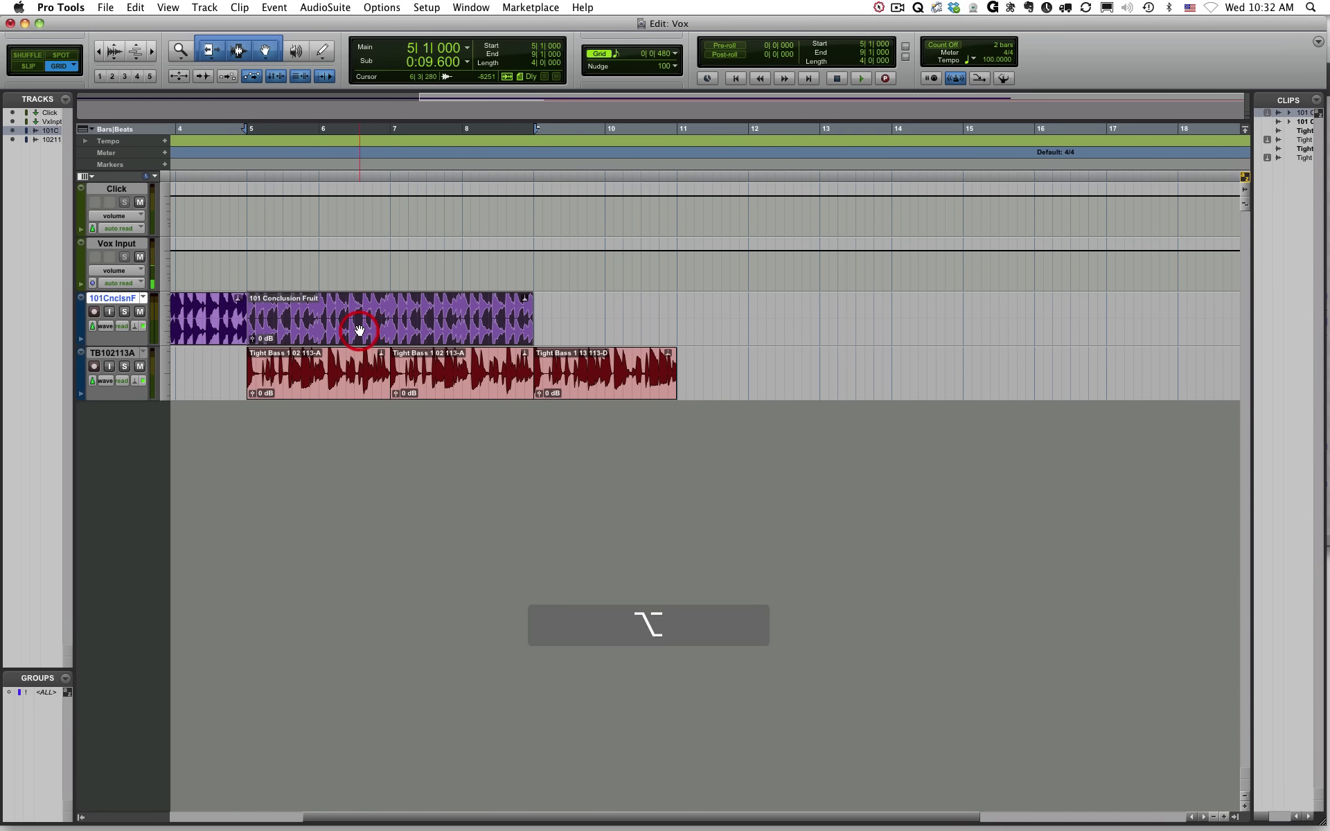
pyautogui.moveTo(357, 329); pyautogui.dragTo(643, 327)
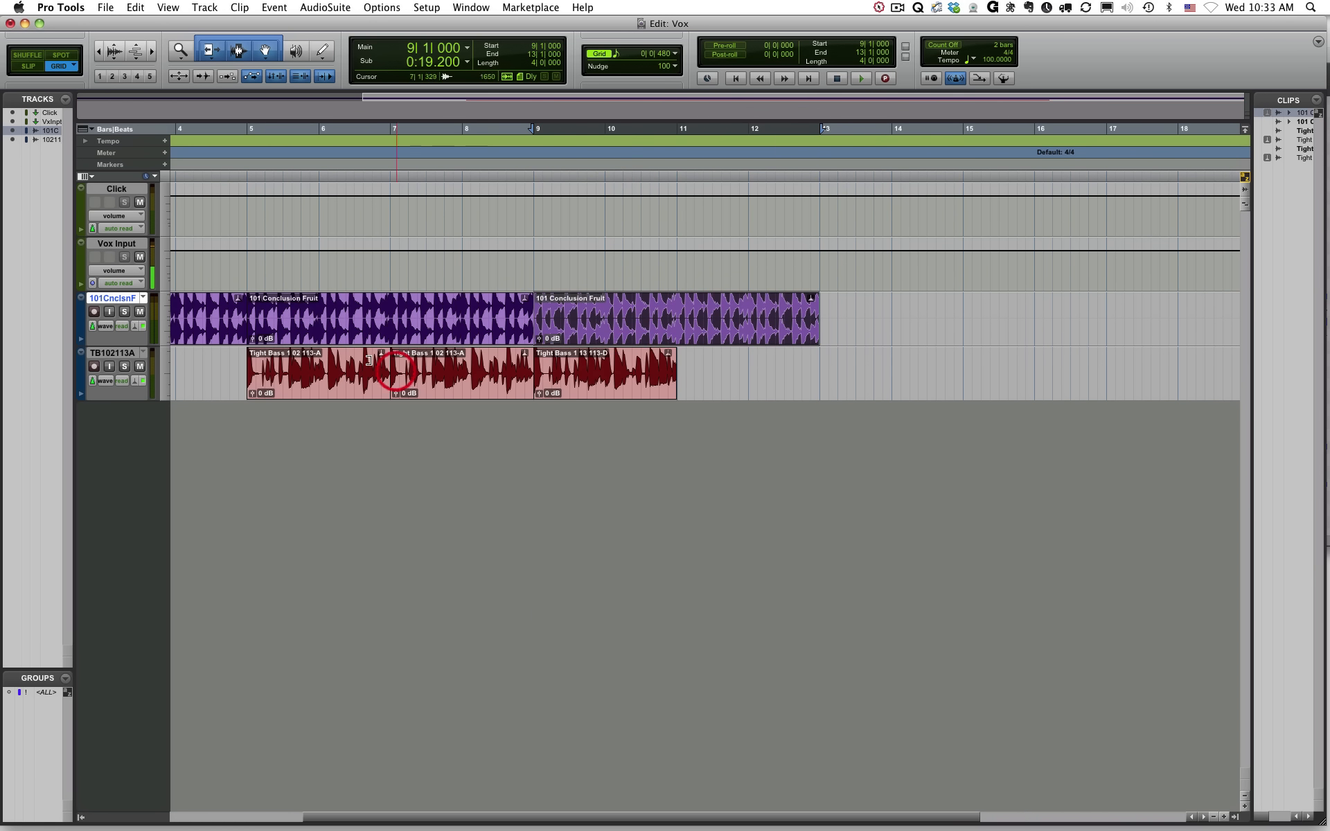
# - Play the drum and bass arrangement from 4|3|480 through bar 10, saving the session during playback, and stop
pyautogui.click(222, 306)
pyautogui.press('space')
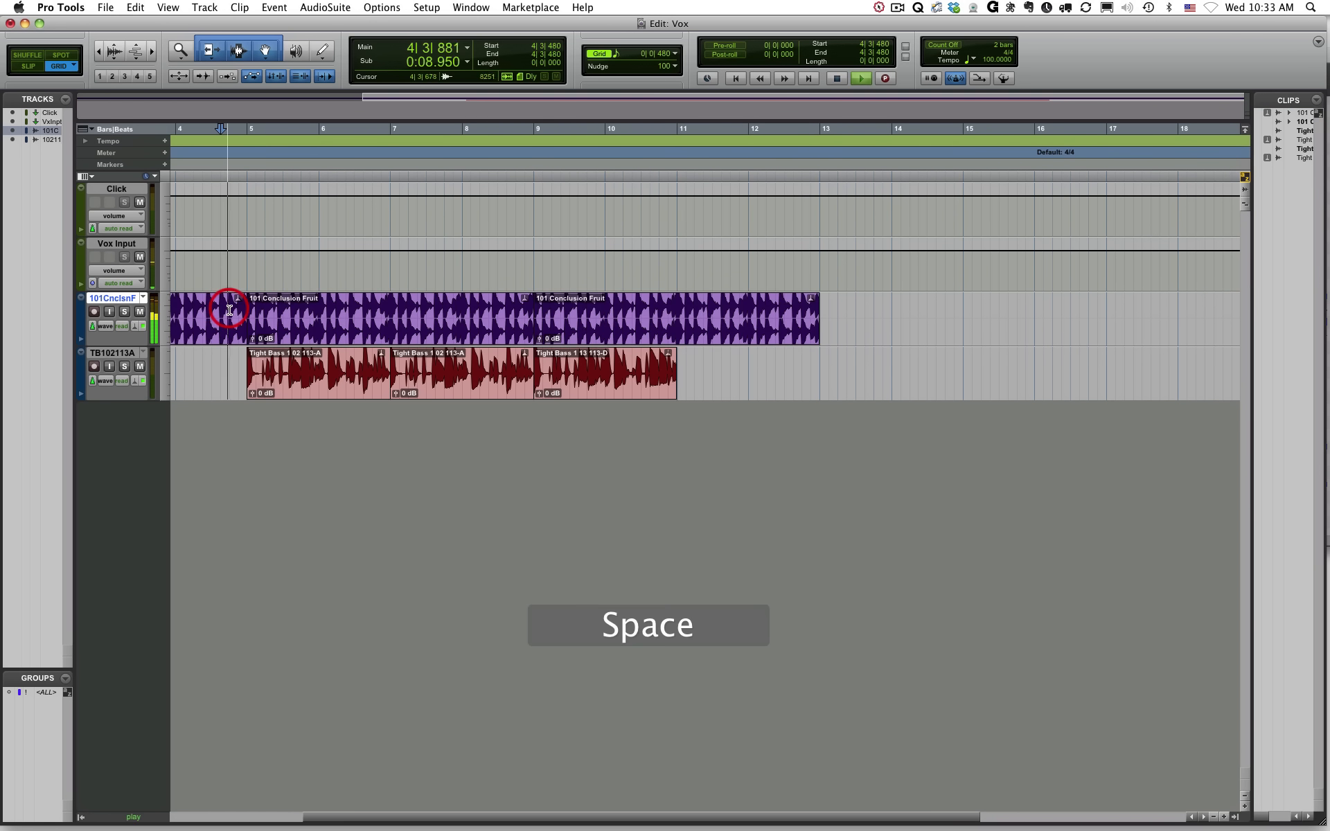
pyautogui.press('super+s')
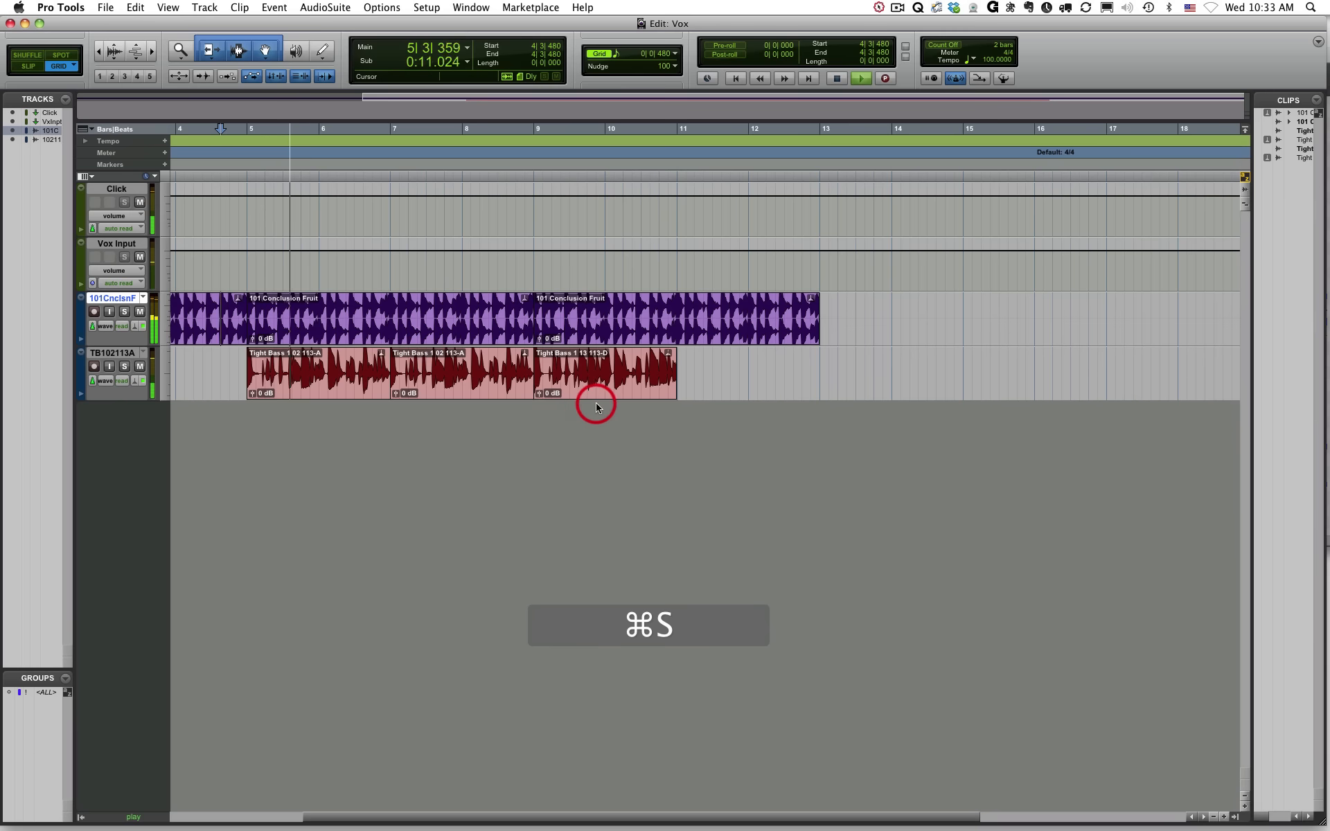
pyautogui.press('super+s')
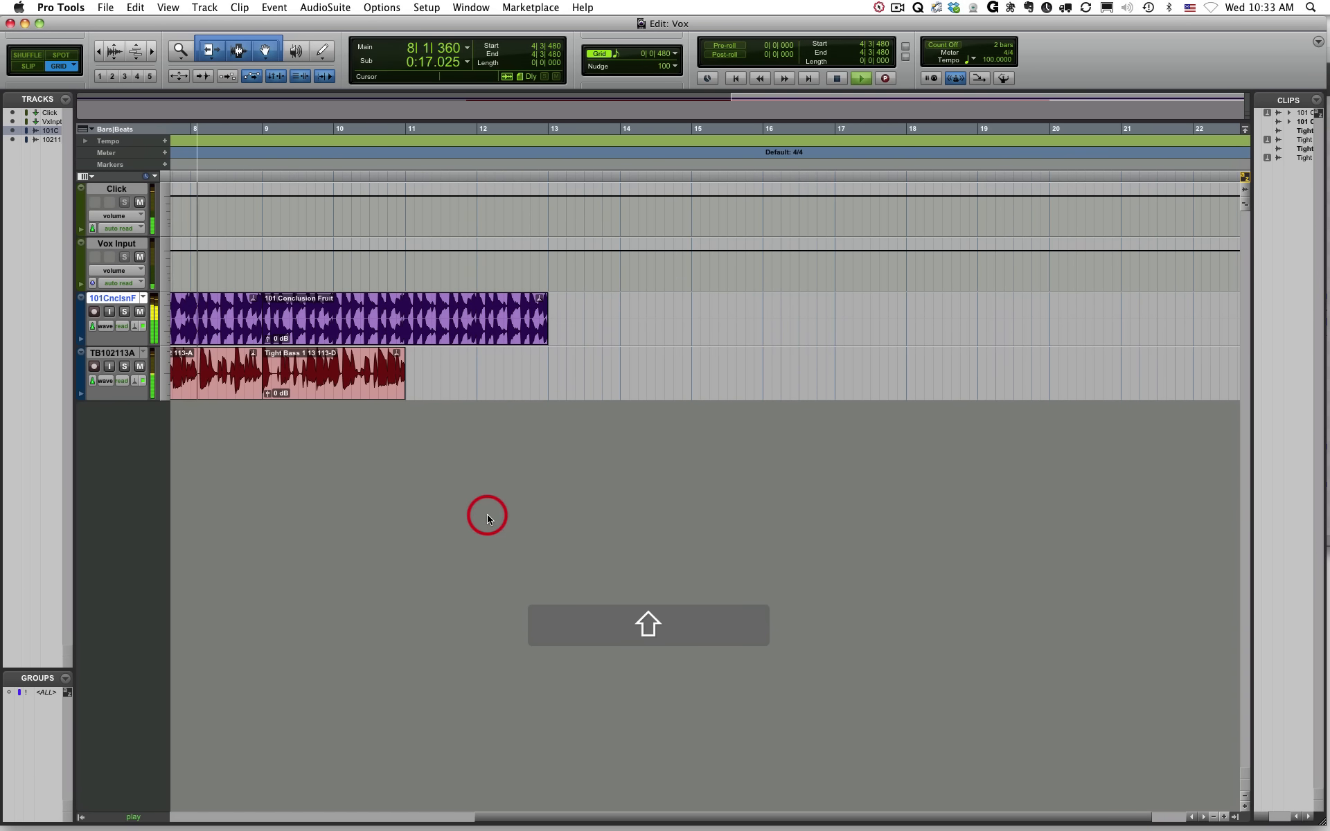
pyautogui.press('super+s')
pyautogui.hscroll(-5, 425, 493)
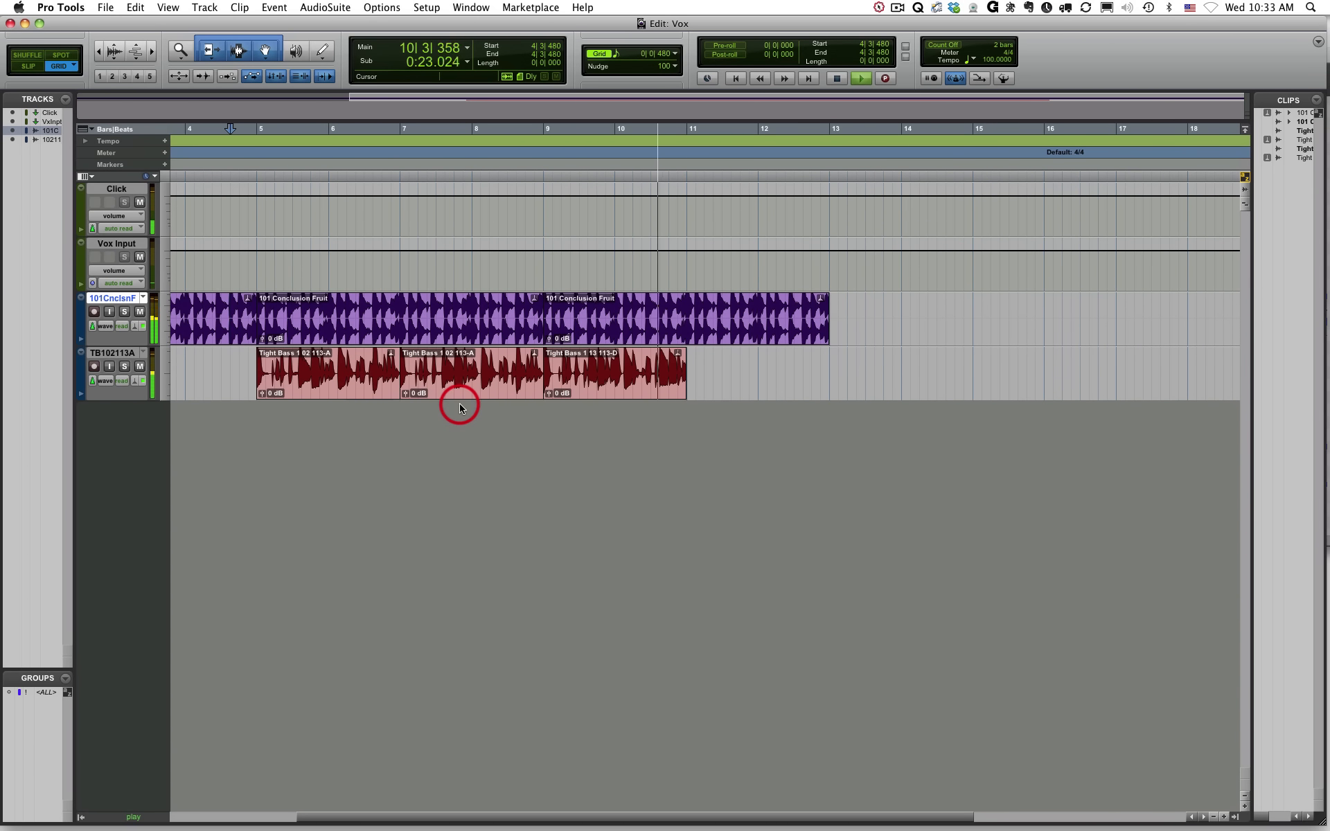
pyautogui.press('space')
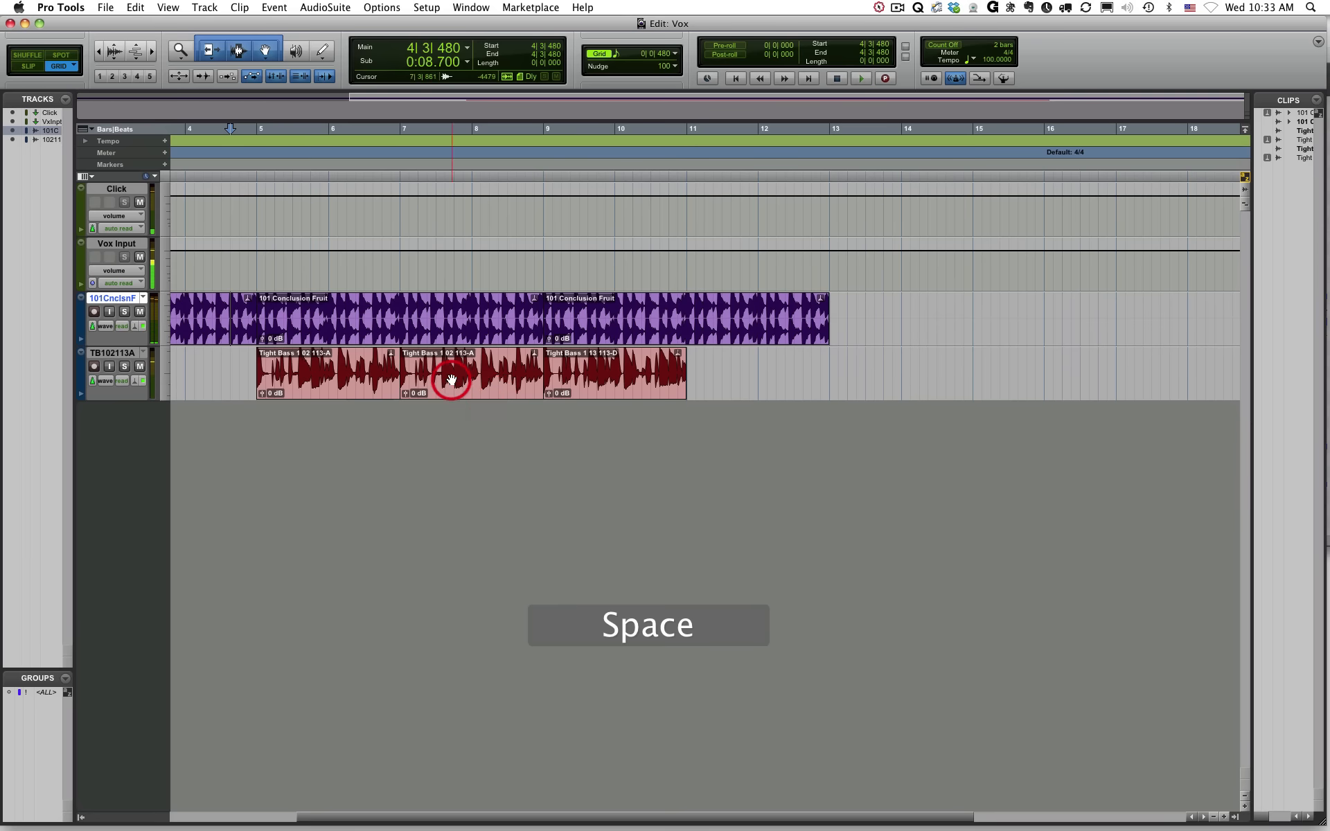
# - Copy the Tight Bass 1 02 113-A clip to bar 11 and the 101 Conclusion Fruit drum clip to bar 13
pyautogui.click(463, 384)
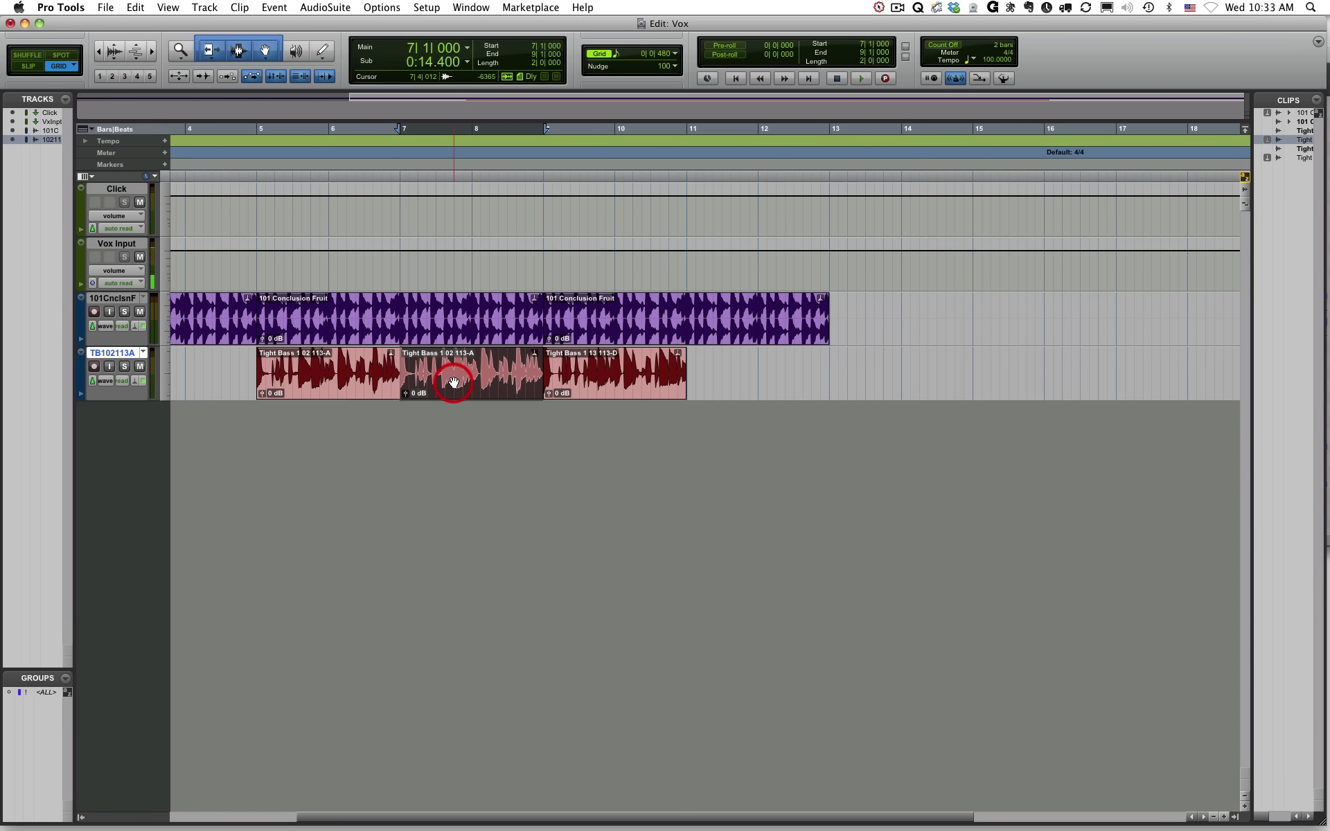
pyautogui.press('alt')
pyautogui.moveTo(454, 383); pyautogui.dragTo(736, 374)
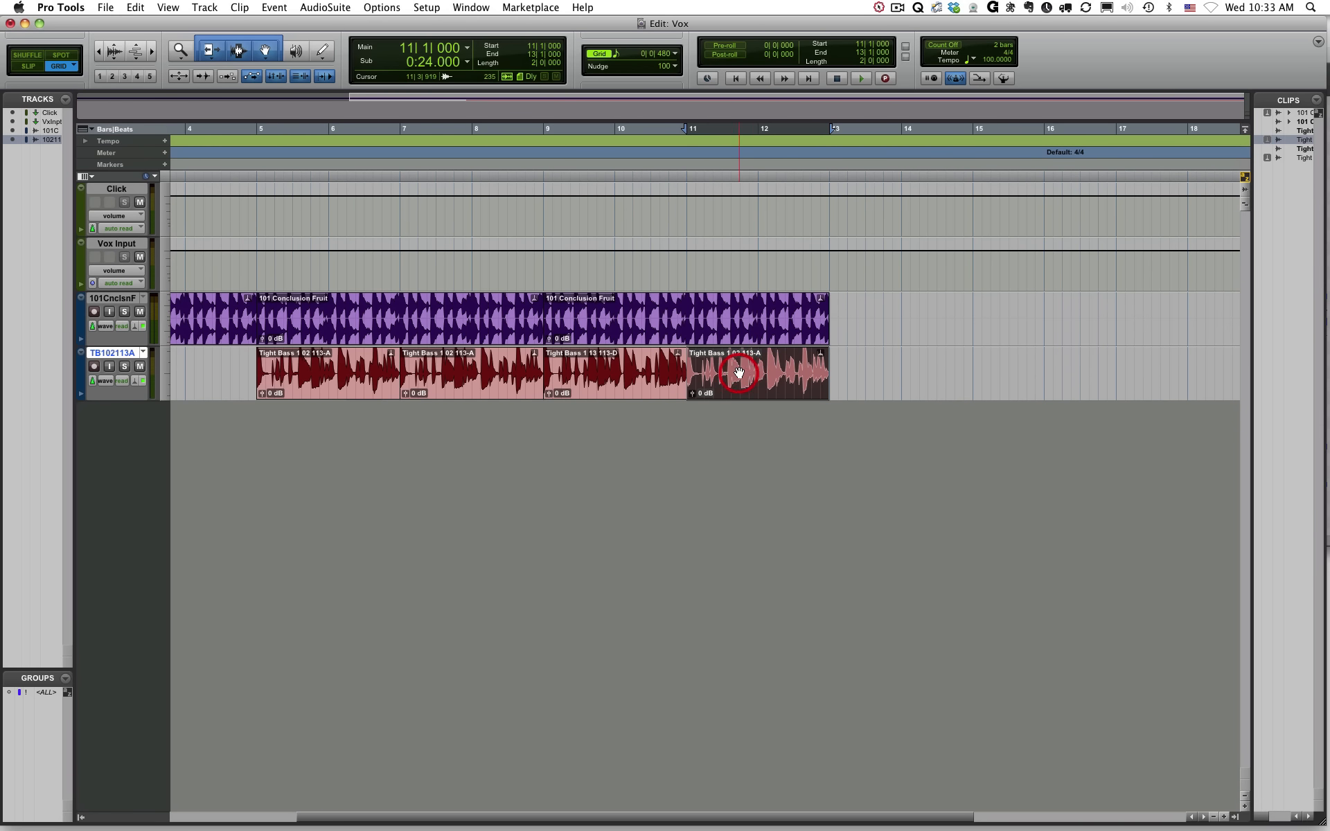
pyautogui.hscroll(-2, 505, 395)
# - Audition Tight Bass 1 16 113-E in the Workspace browser and add it to the bass track at bar 13
pyautogui.hotkey('alt', ';')
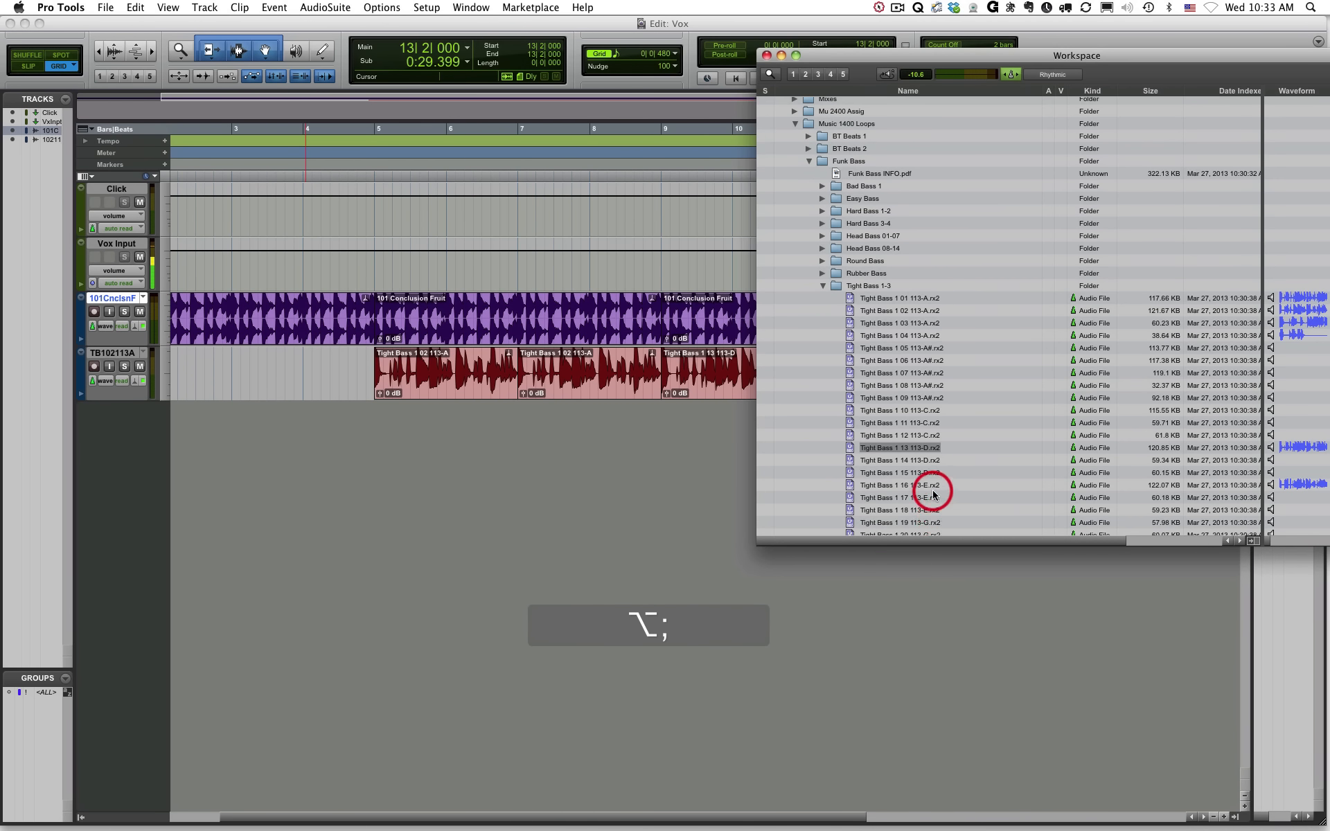
pyautogui.click(900, 486)
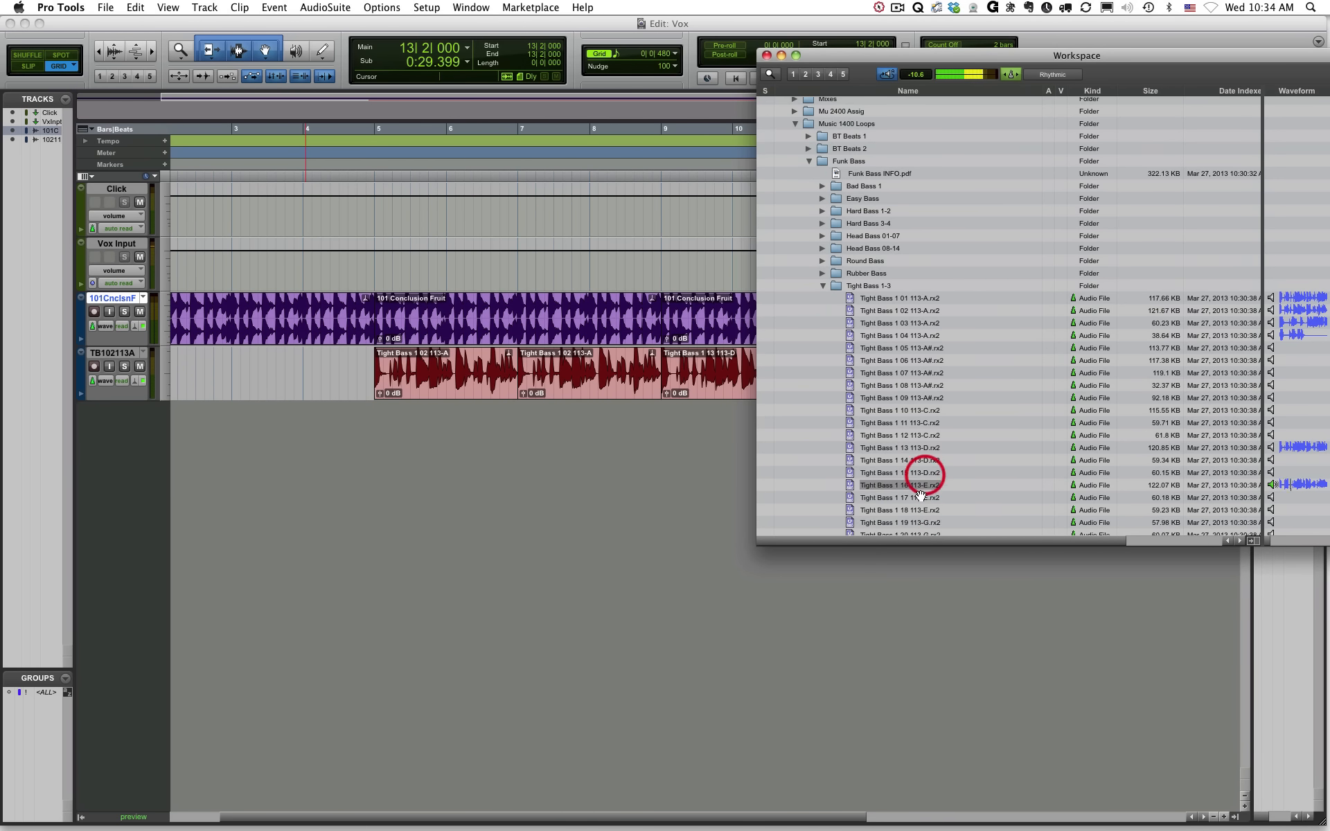
pyautogui.press('space')
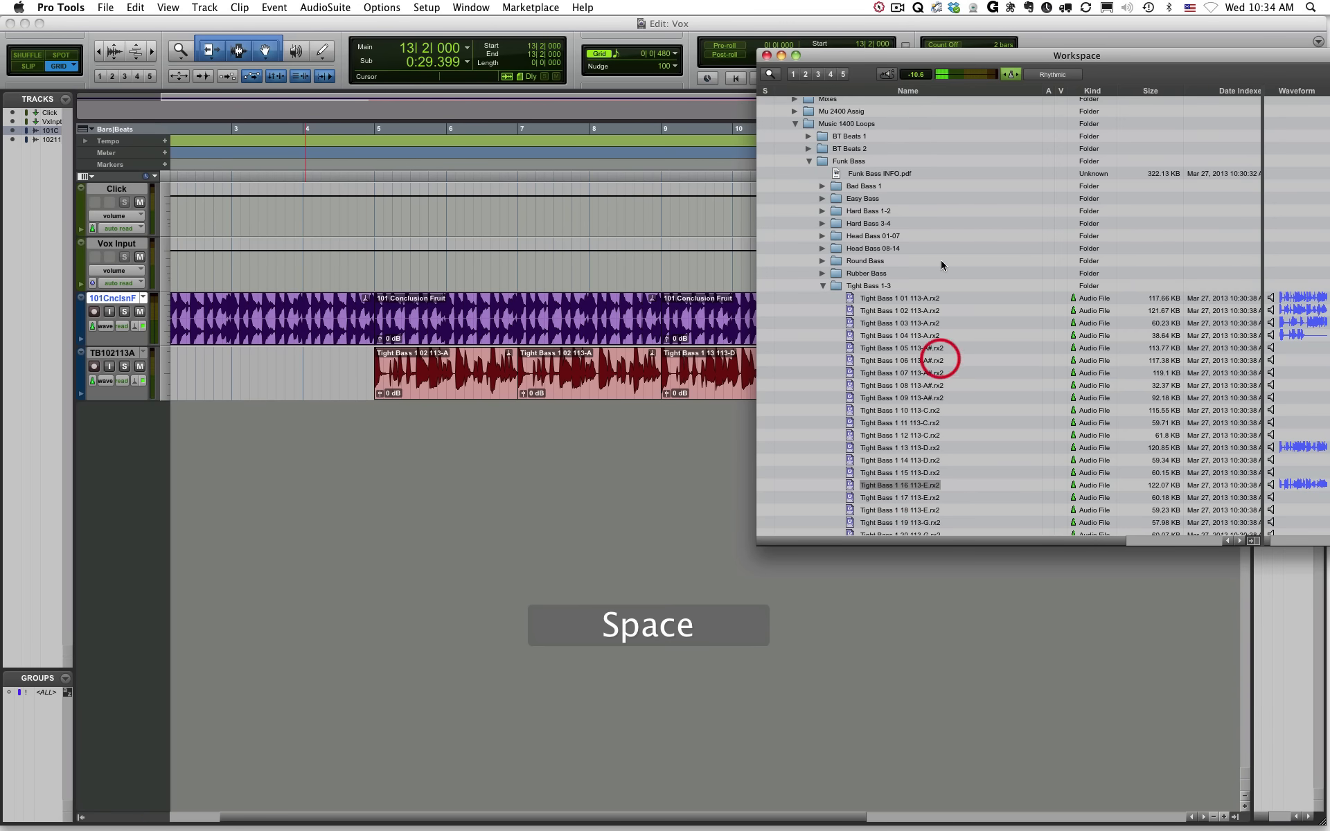
pyautogui.moveTo(938, 53); pyautogui.dragTo(1151, 129)
pyautogui.hscroll(5, 695, 581)
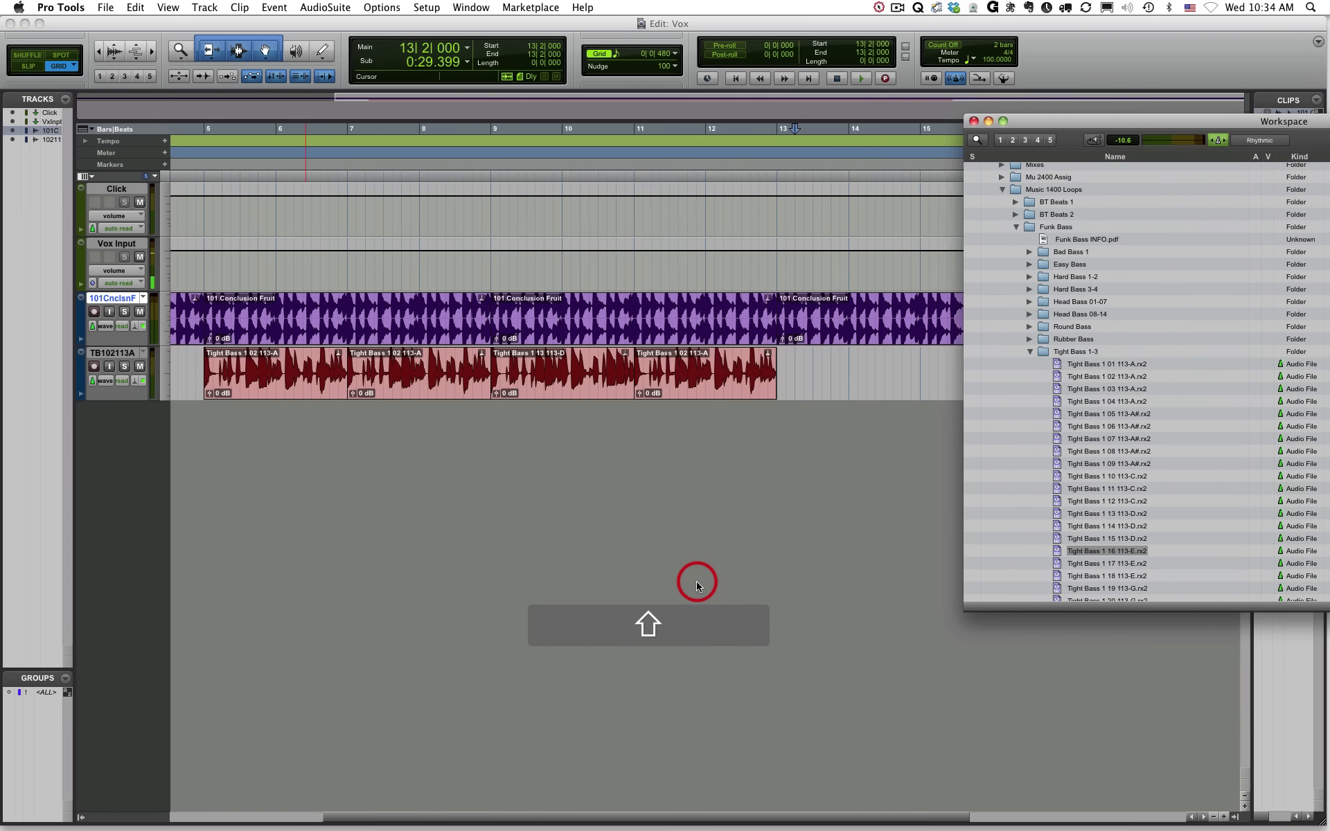
pyautogui.moveTo(1117, 552); pyautogui.dragTo(632, 388)
# - Play the arrangement from 10|3|000 into the new bass clip at bar 13, saving the session during playback, and stop
pyautogui.click(452, 307)
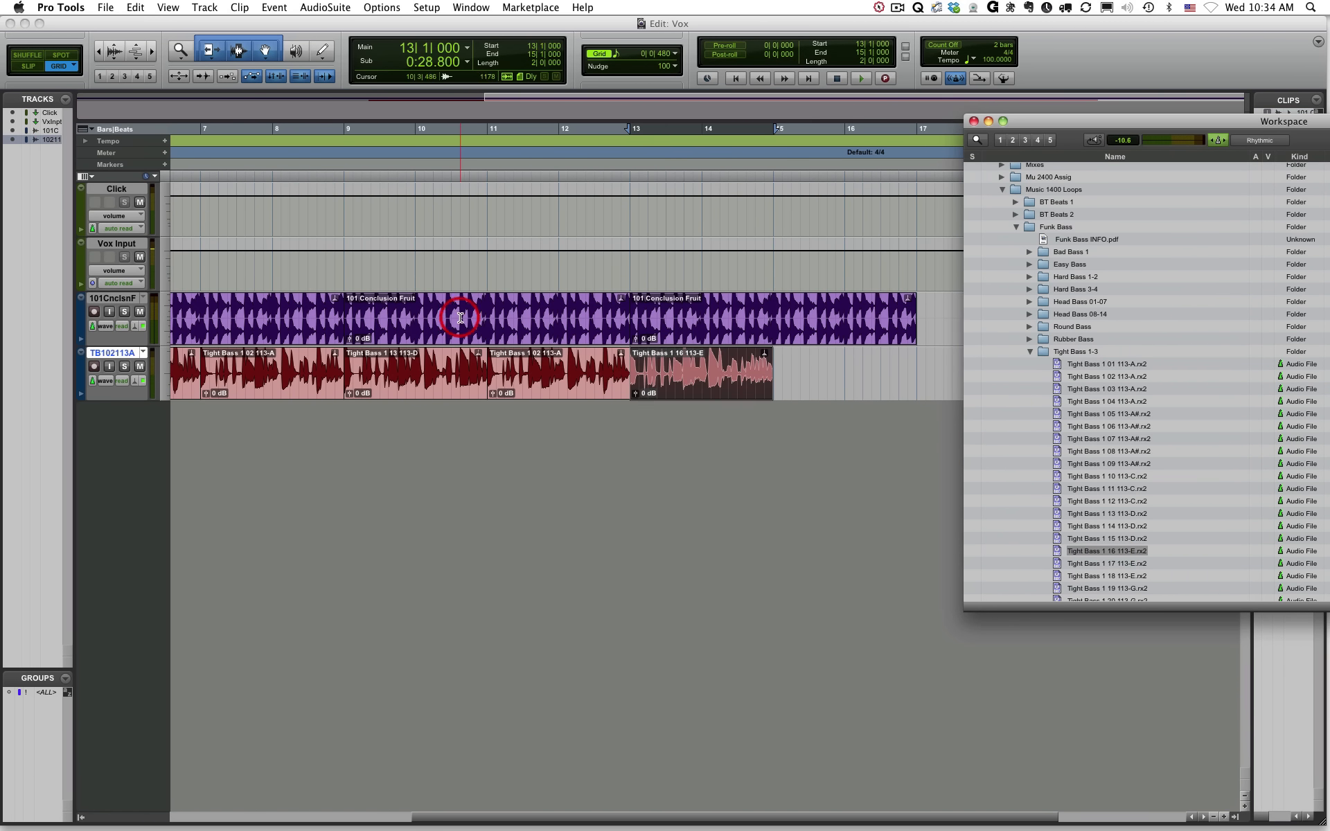
pyautogui.press('space')
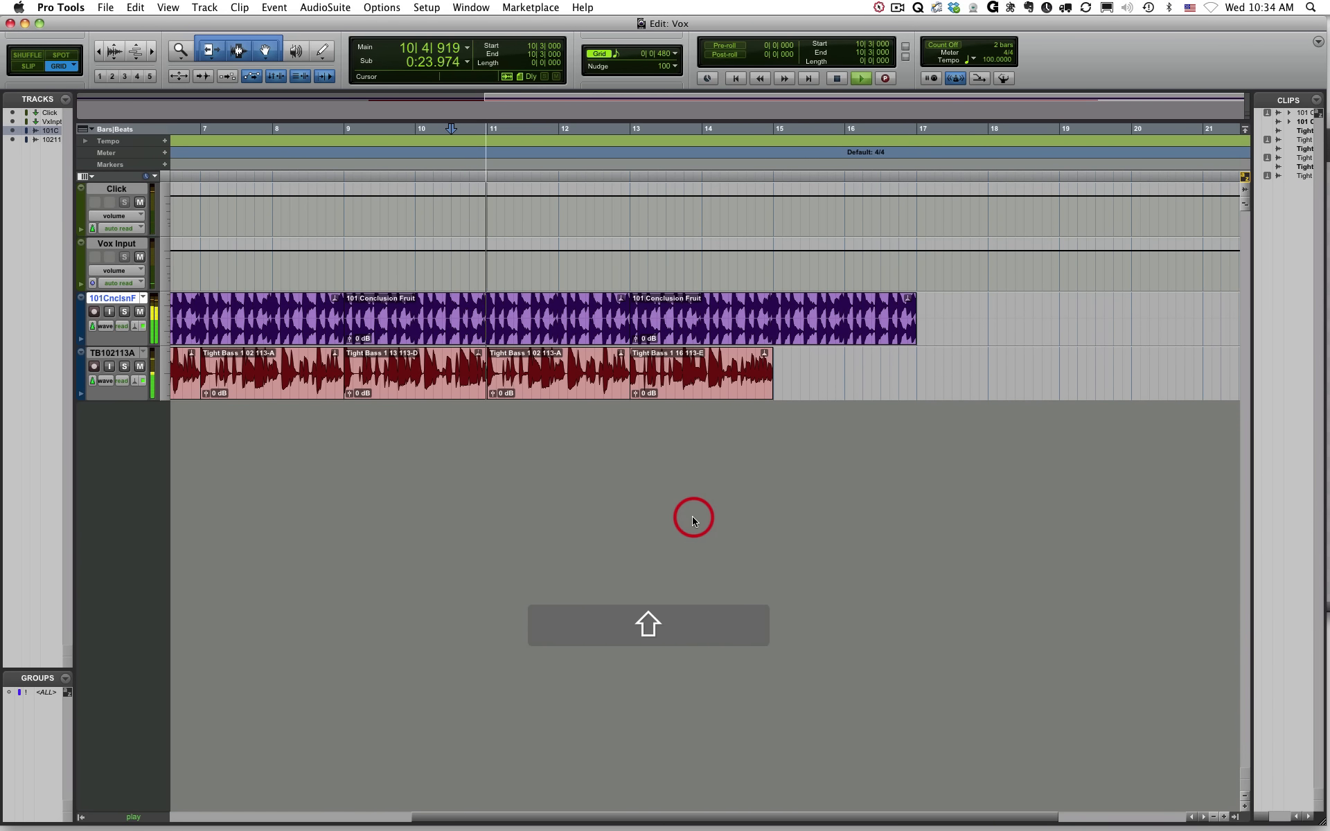
pyautogui.hscroll(4, 682, 514)
pyautogui.press('super+s')
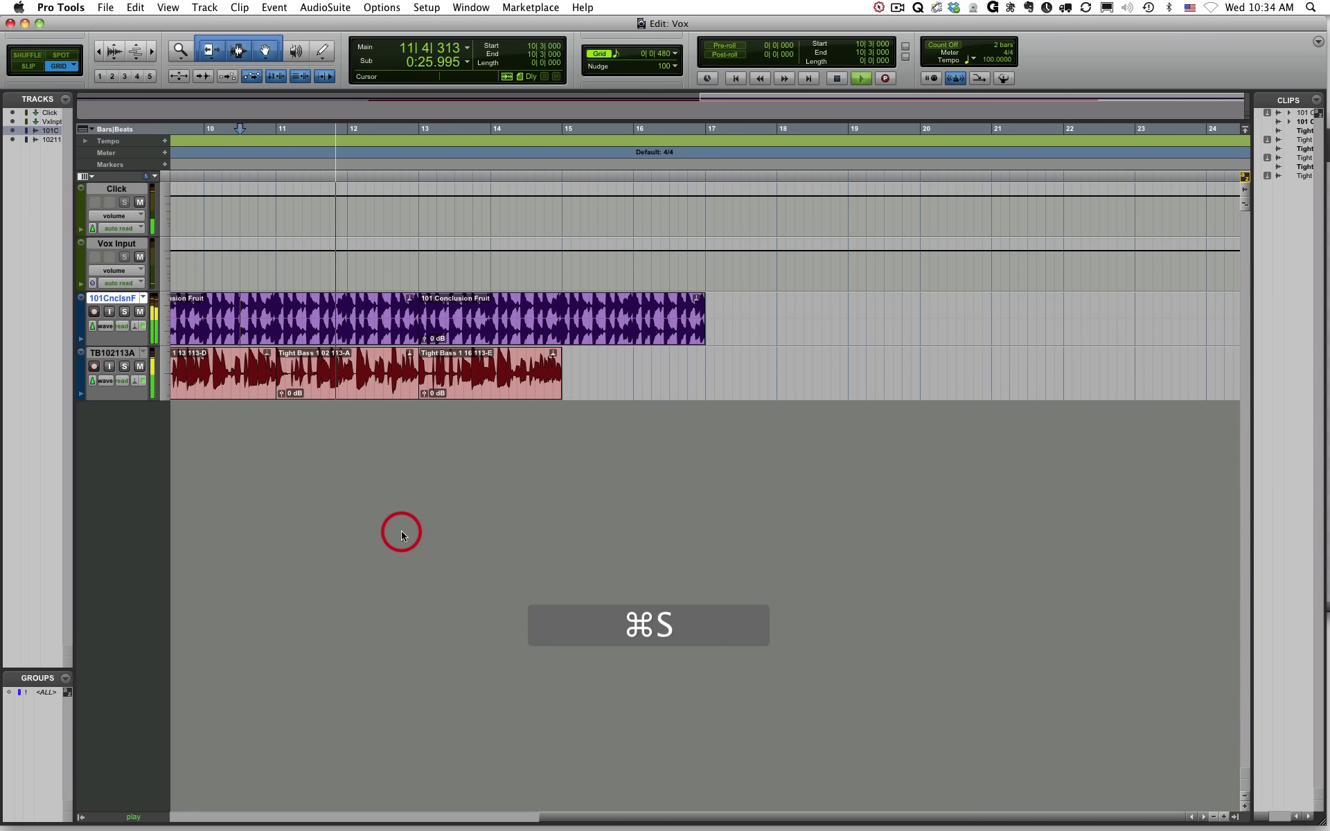
pyautogui.hscroll(-1, 471, 519)
pyautogui.hscroll(-6, 467, 521)
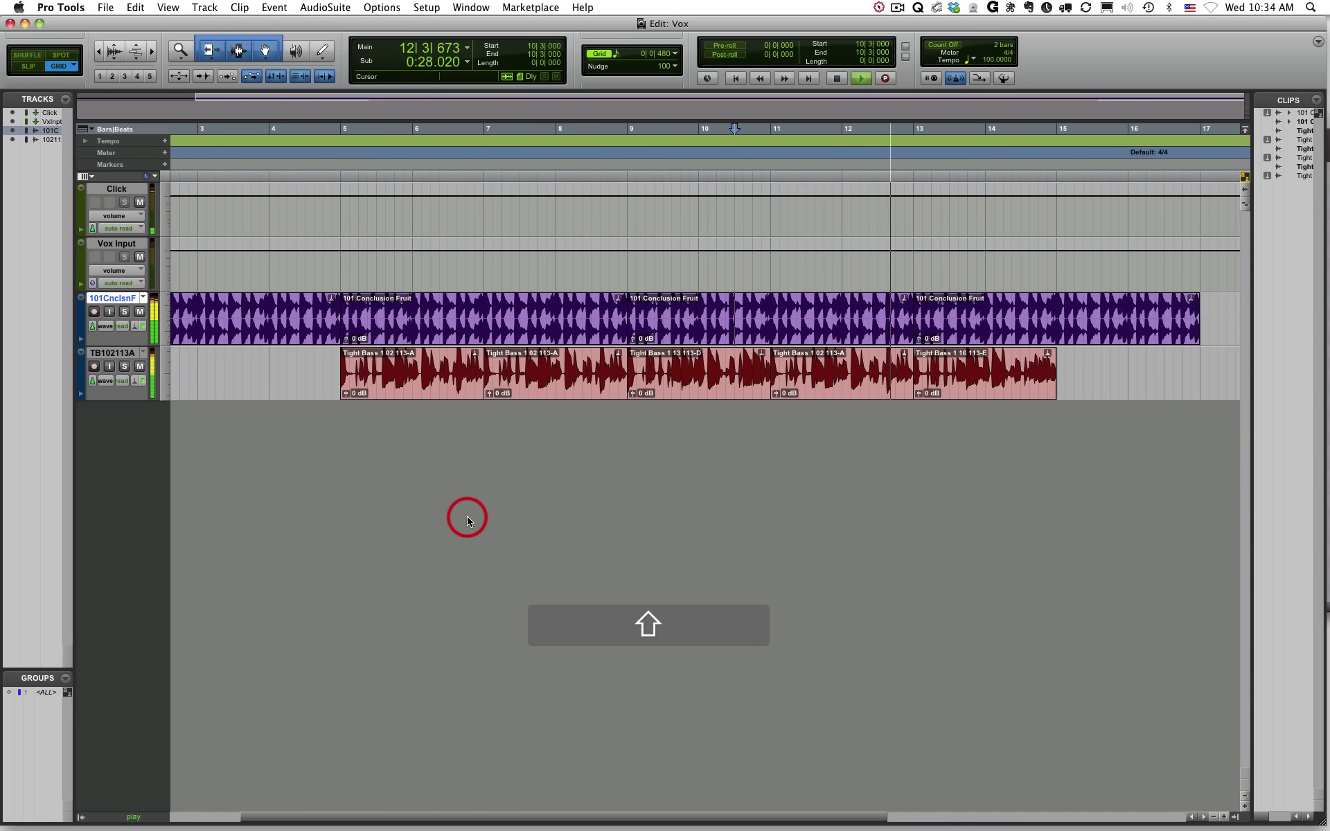
pyautogui.press('super+s')
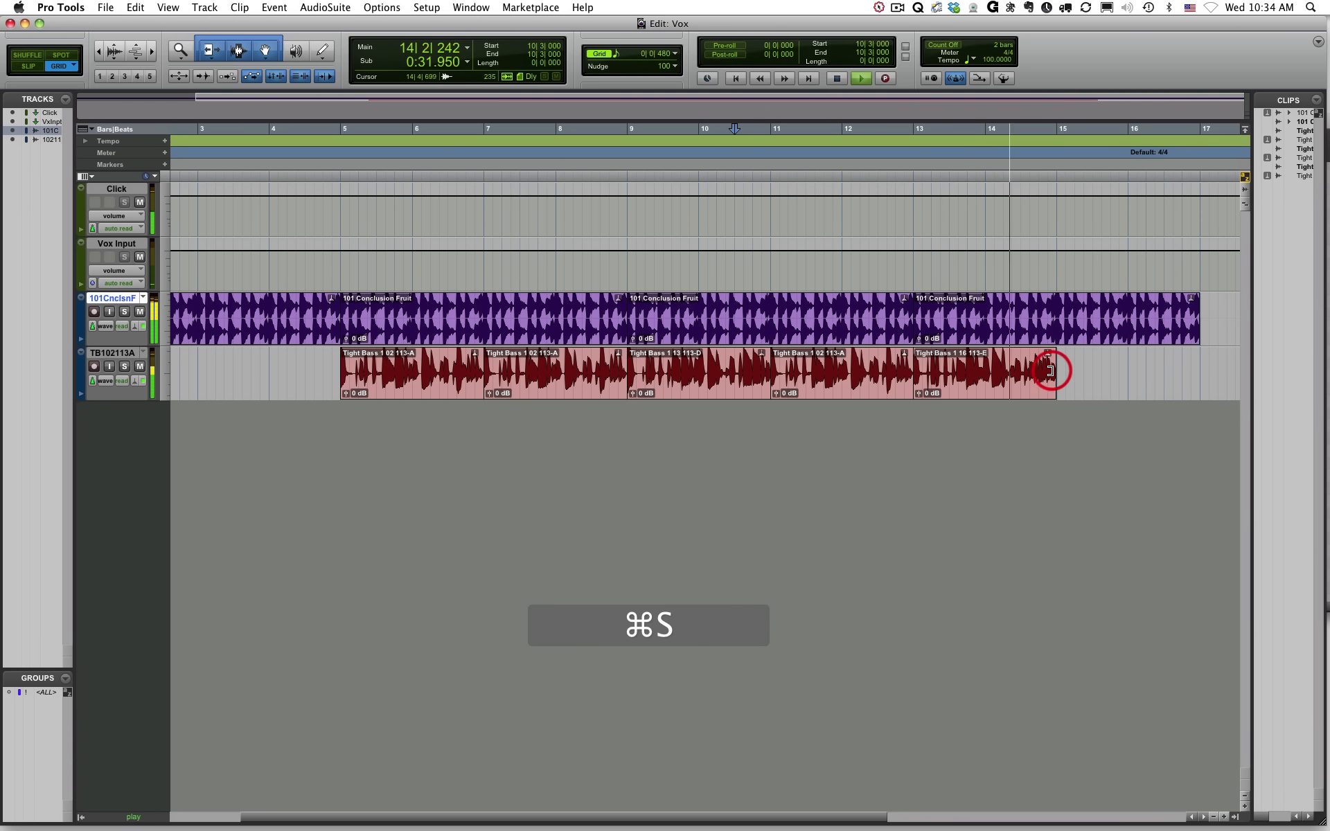
pyautogui.press('space')
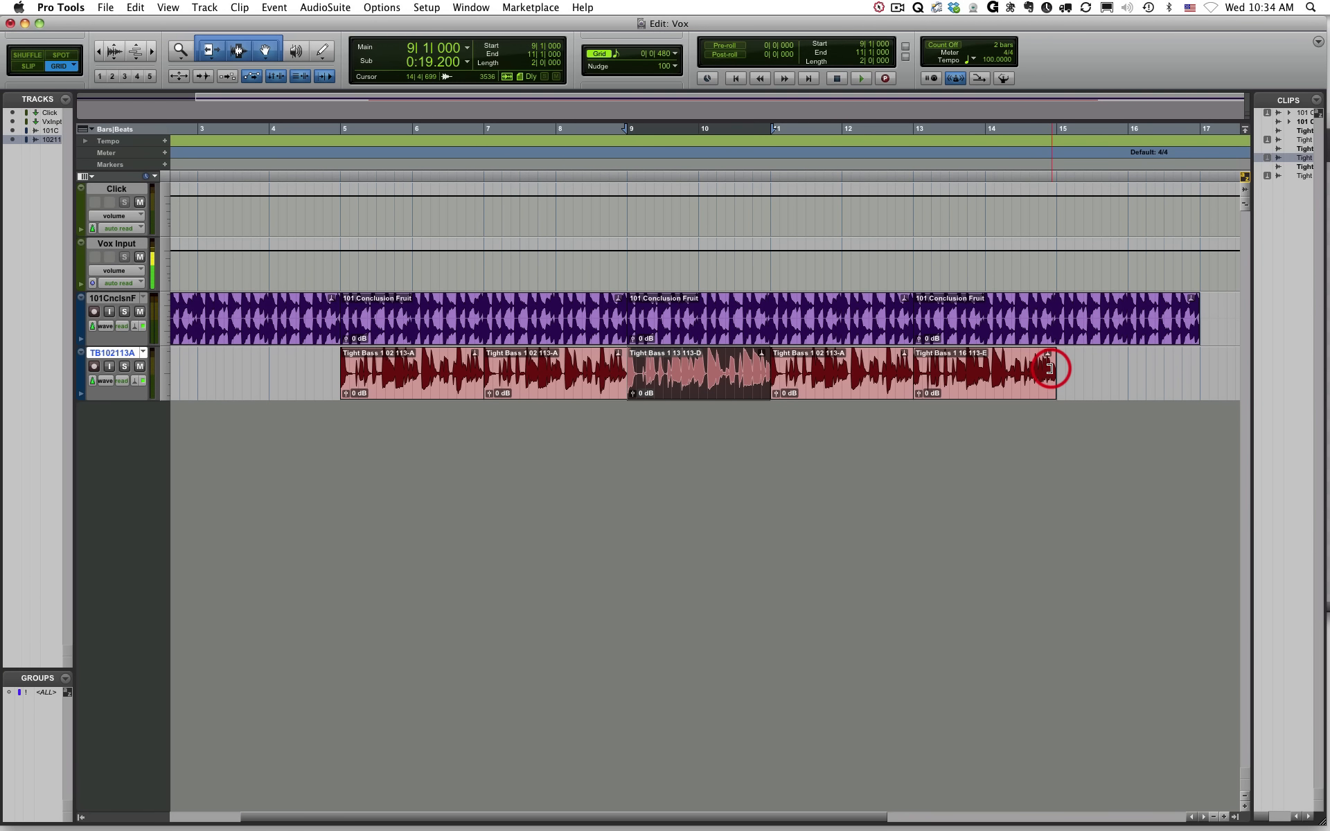
# - Trim the end of the Tight Bass 1 16 113-E clip to bar 14 so it lasts one bar
pyautogui.hscroll(2, 1050, 369)
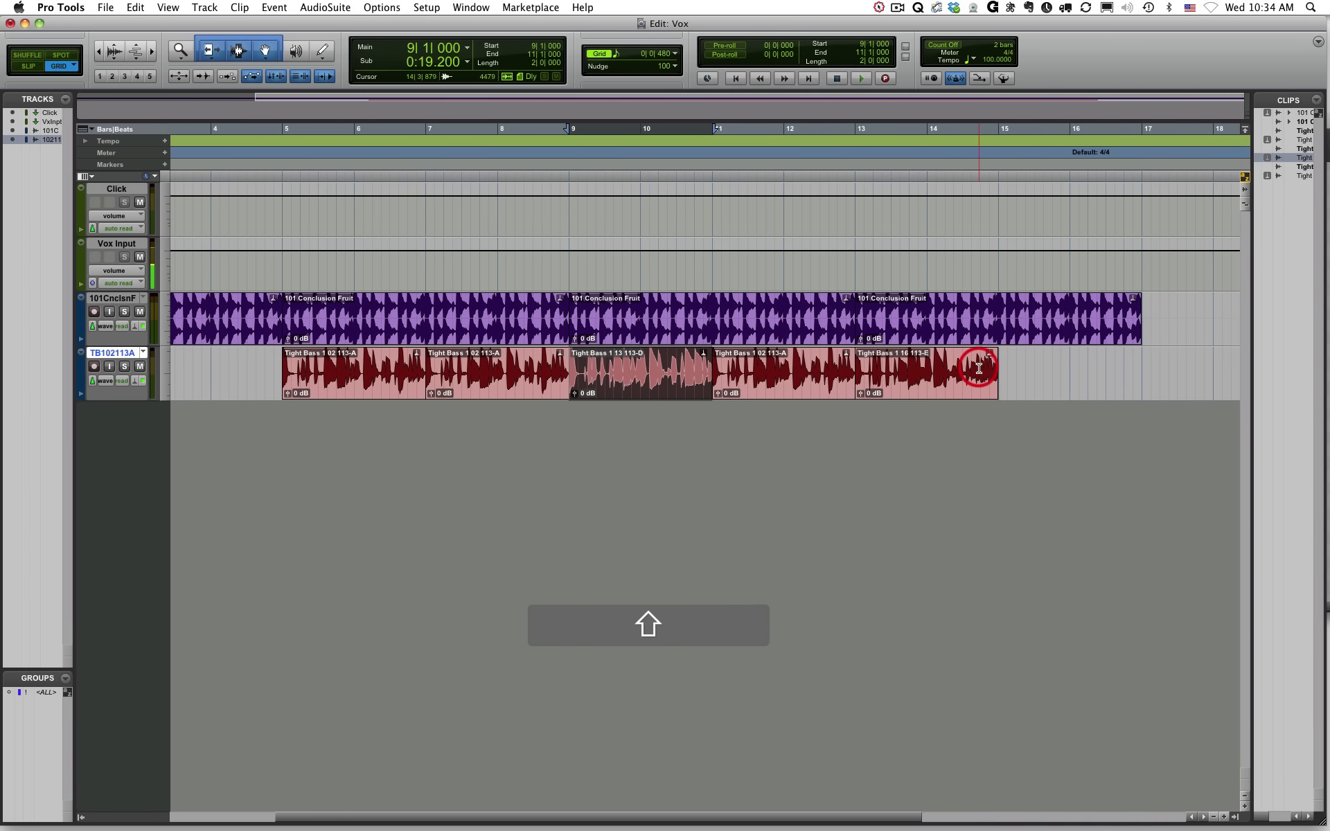
pyautogui.moveTo(996, 367); pyautogui.dragTo(925, 367)
pyautogui.press('super+t')
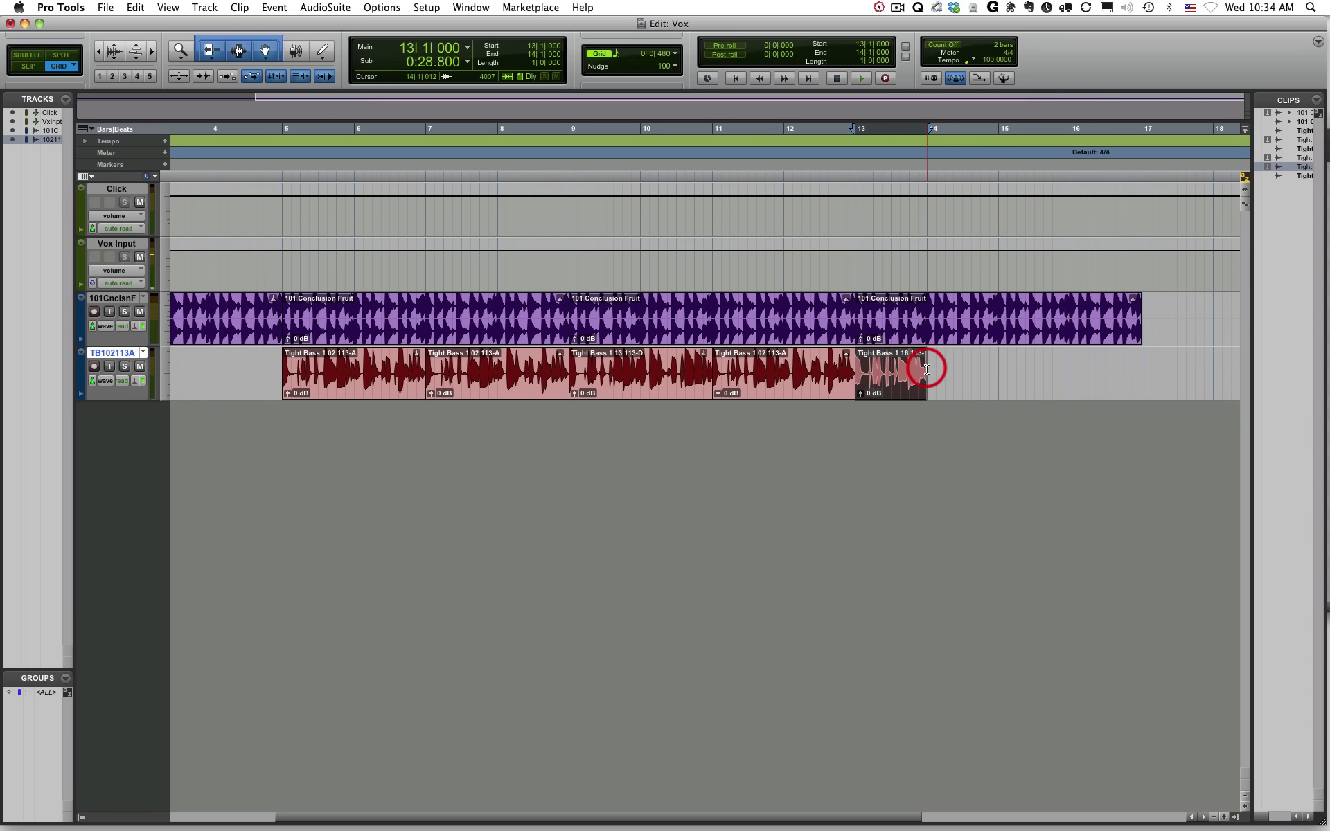
# - Place a one-bar copy of Tight Bass 1 13 113-D at bar 14 and a copy of Tight Bass 1 02 113-A at bar 15
pyautogui.click(636, 380)
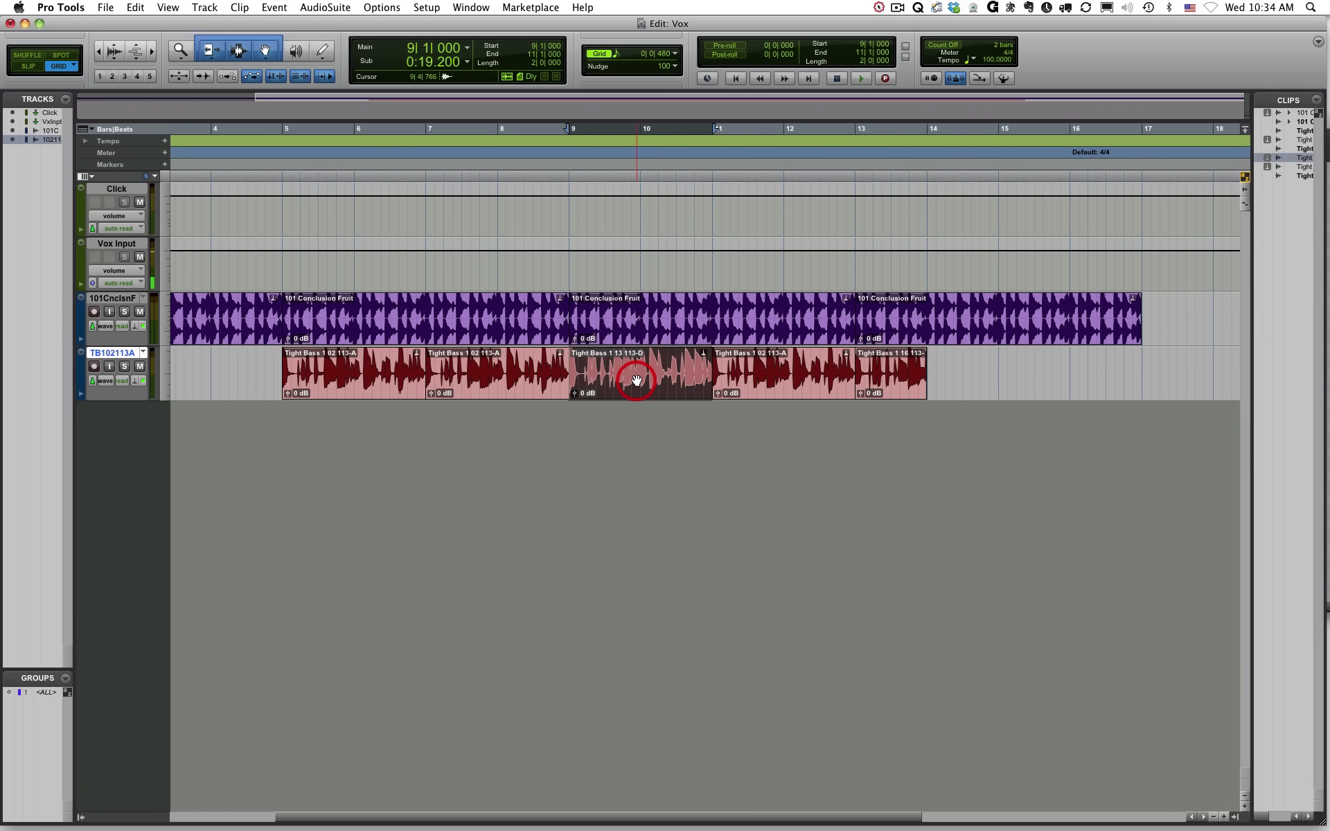
pyautogui.press('alt')
pyautogui.moveTo(632, 381); pyautogui.dragTo(999, 374)
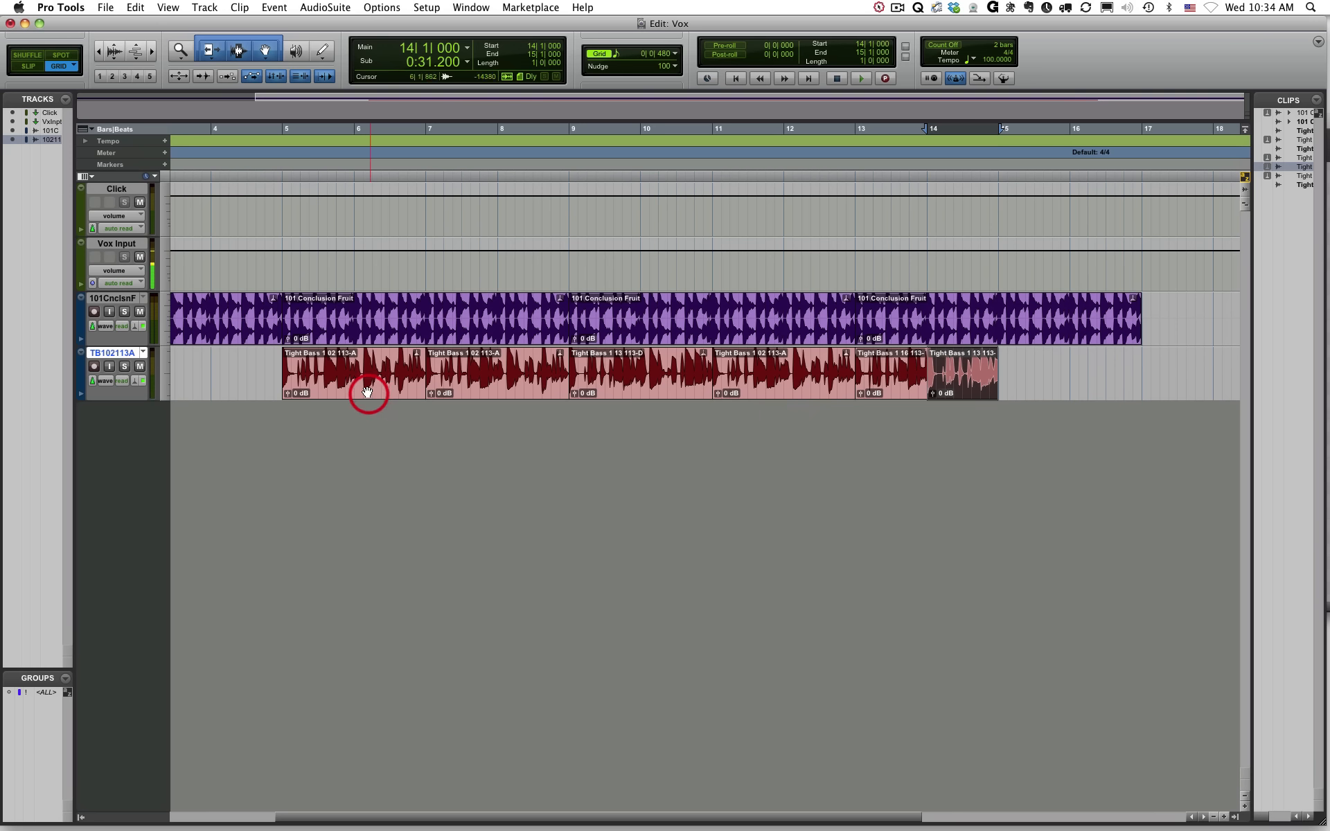
pyautogui.press('alt')
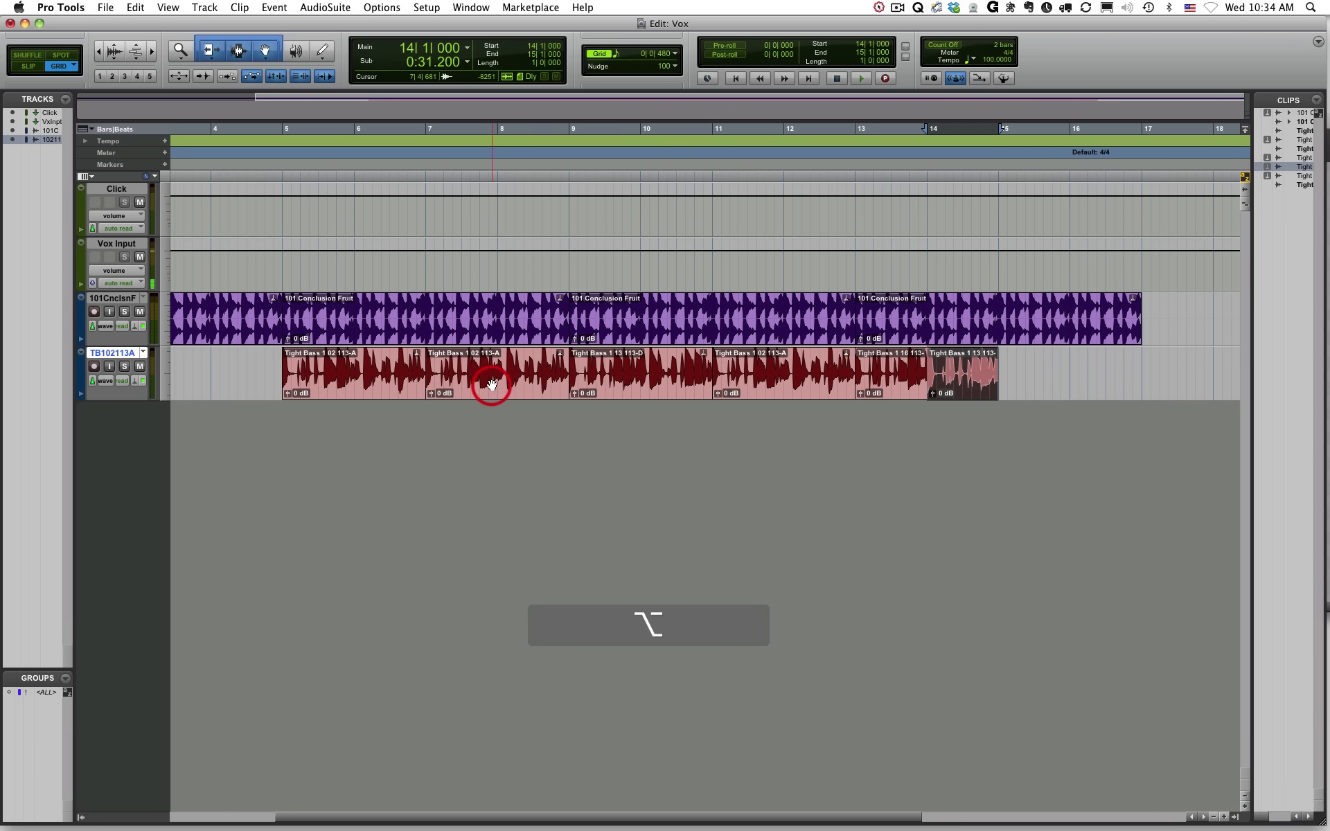
pyautogui.moveTo(491, 385); pyautogui.dragTo(1063, 385)
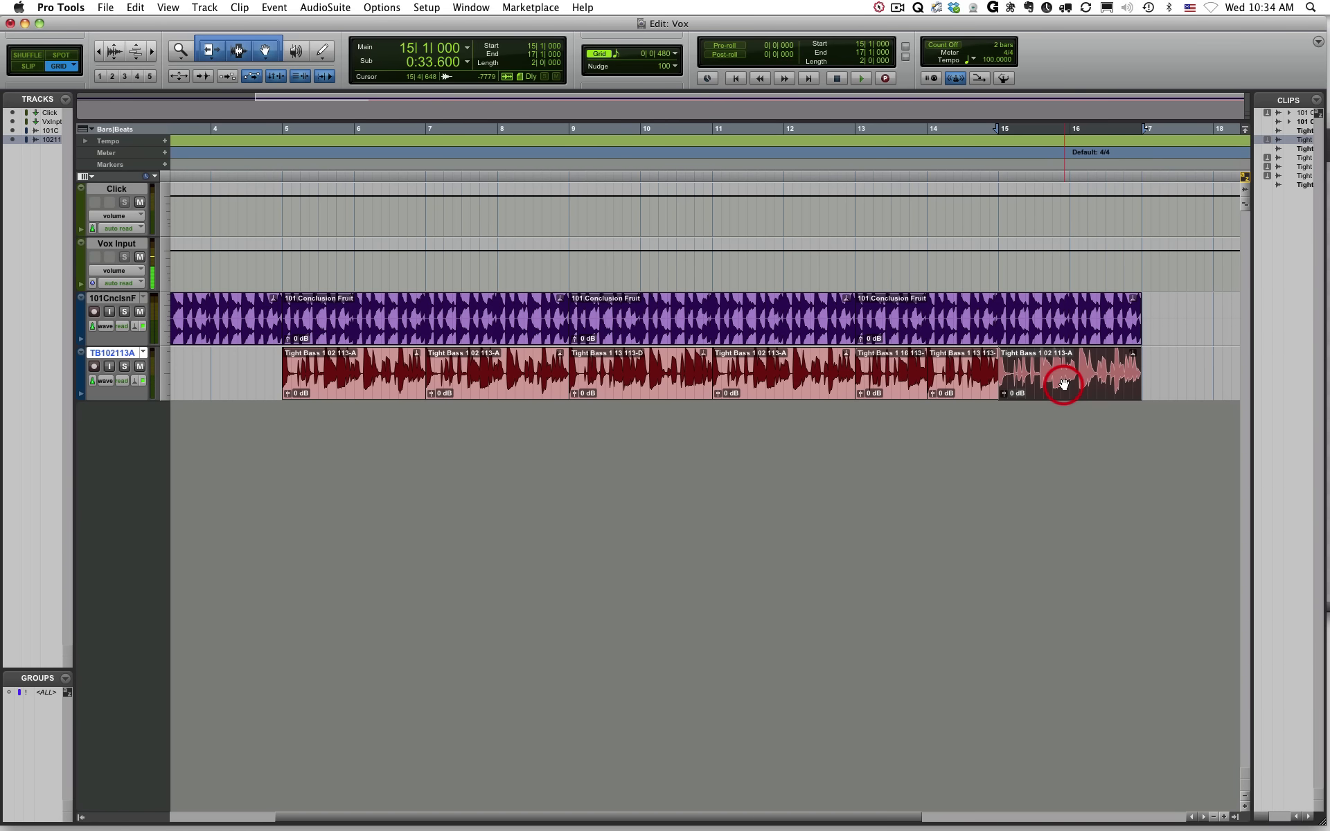
# - Play the full bass arrangement from 4|4|000 to its end at bar 17, stop playback, and save the session
pyautogui.click(263, 313)
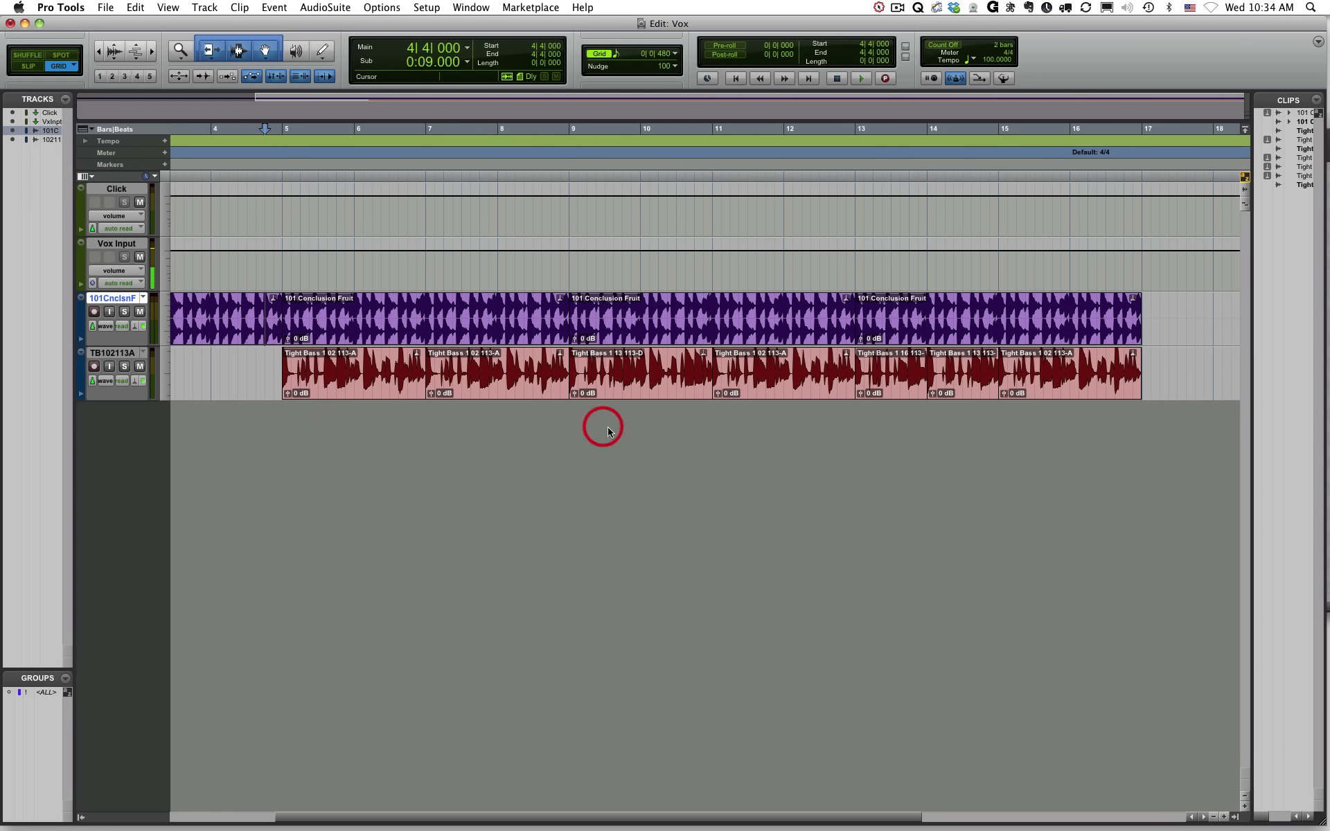
pyautogui.press('super+s')
pyautogui.press('space')
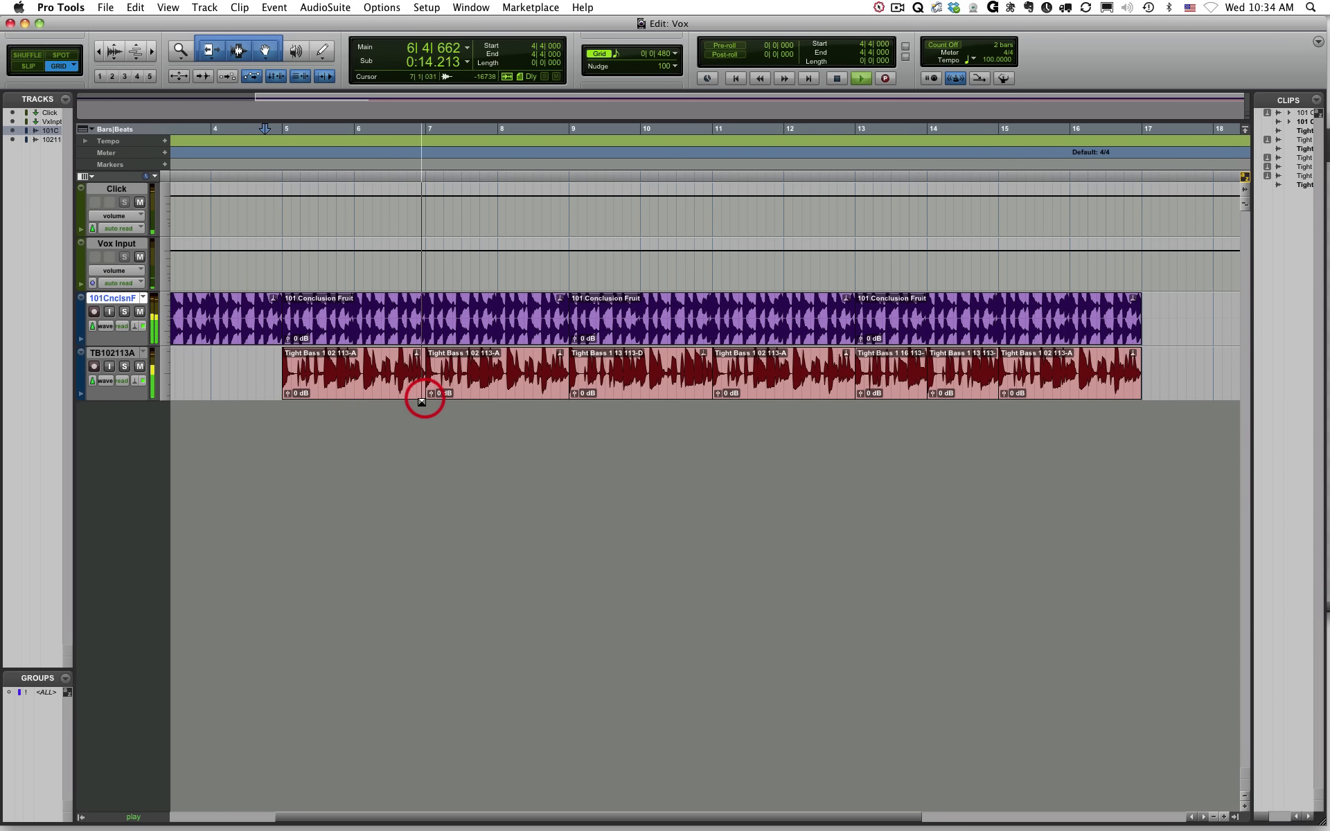
pyautogui.press('super+s')
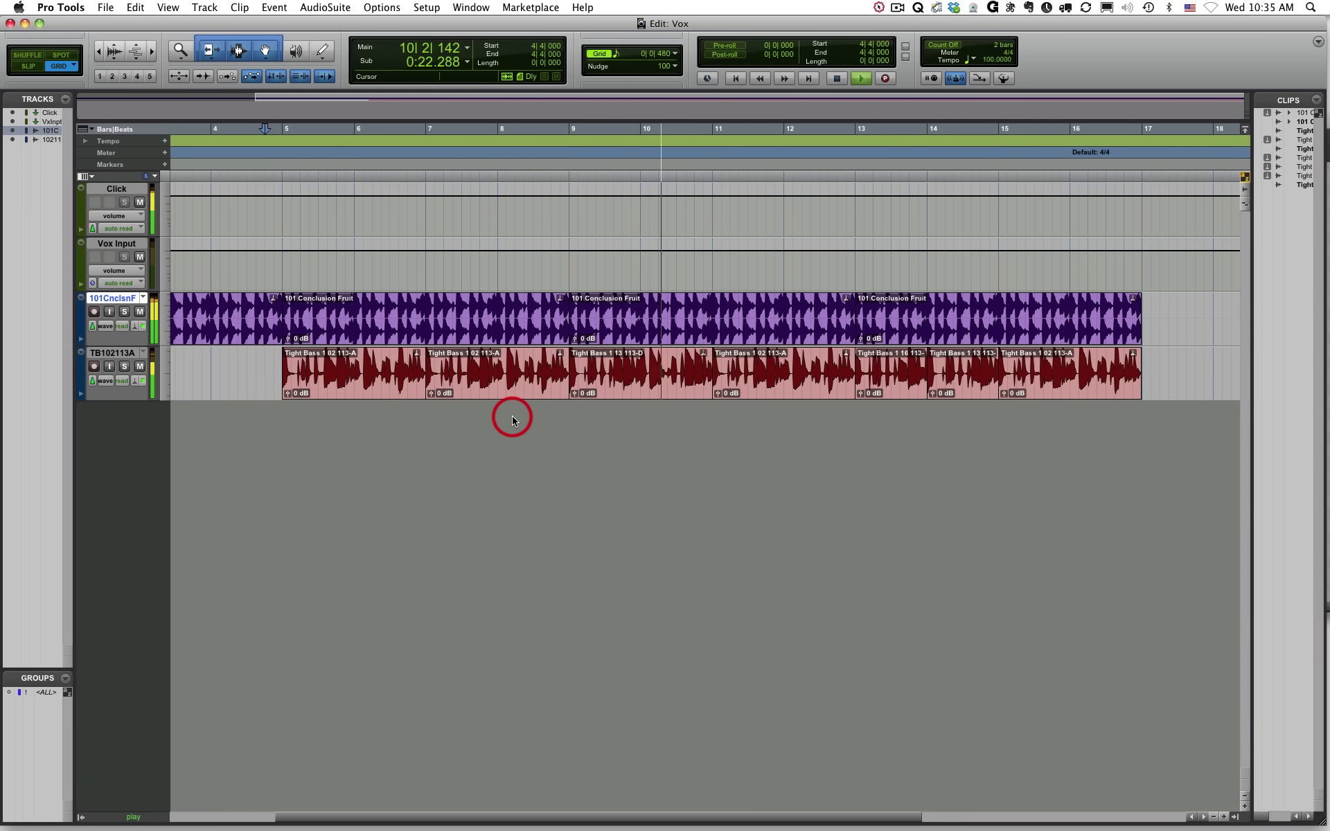
pyautogui.press('super+s')
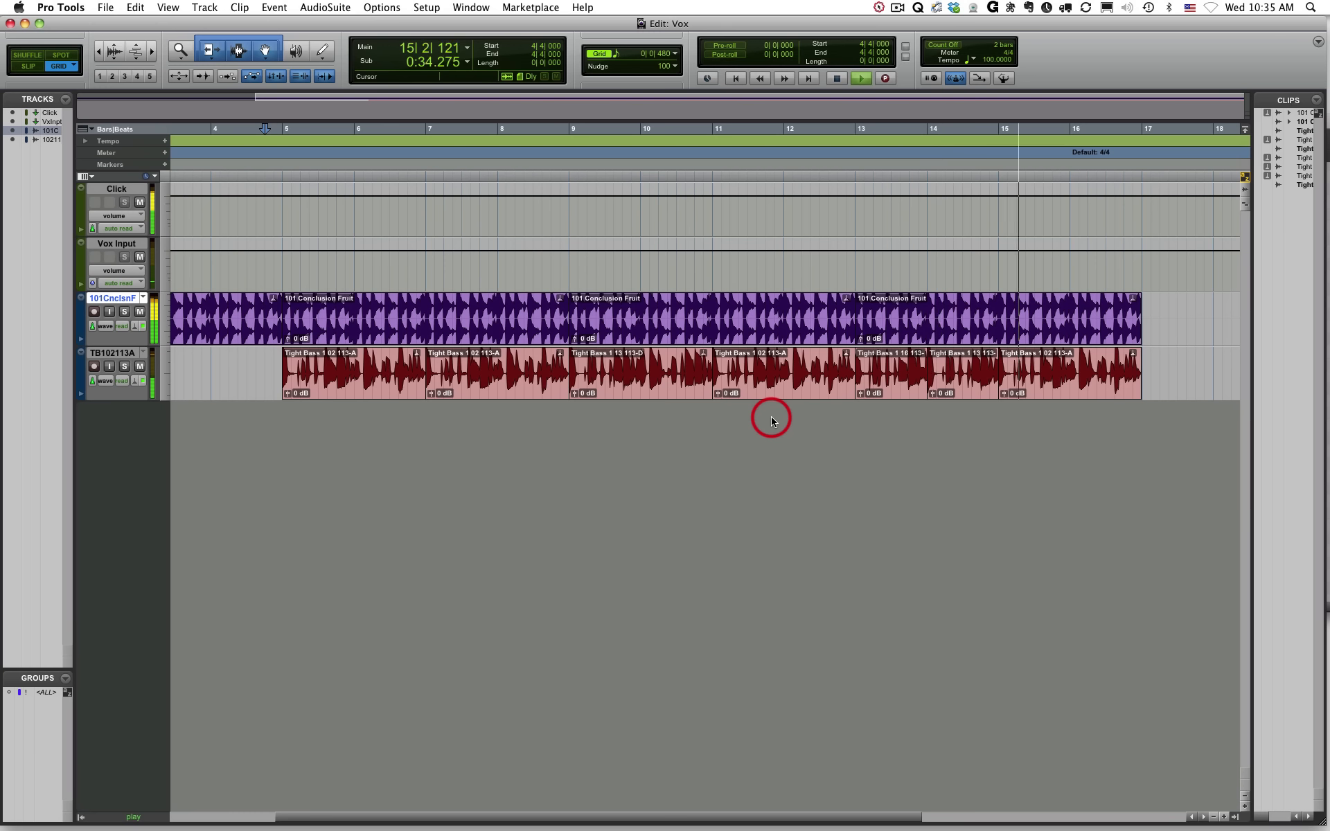
pyautogui.press('super+s')
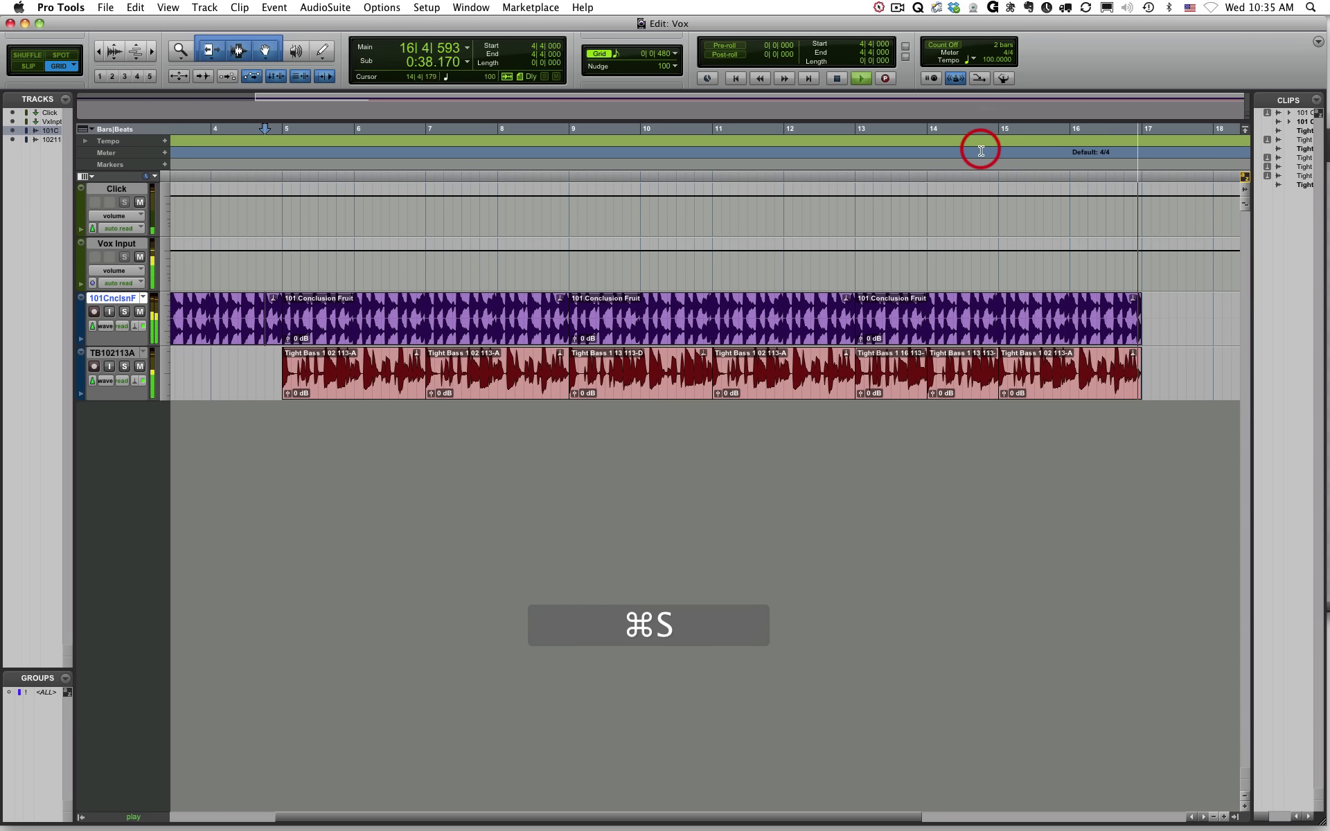
pyautogui.press('space')
pyautogui.press('super+s')
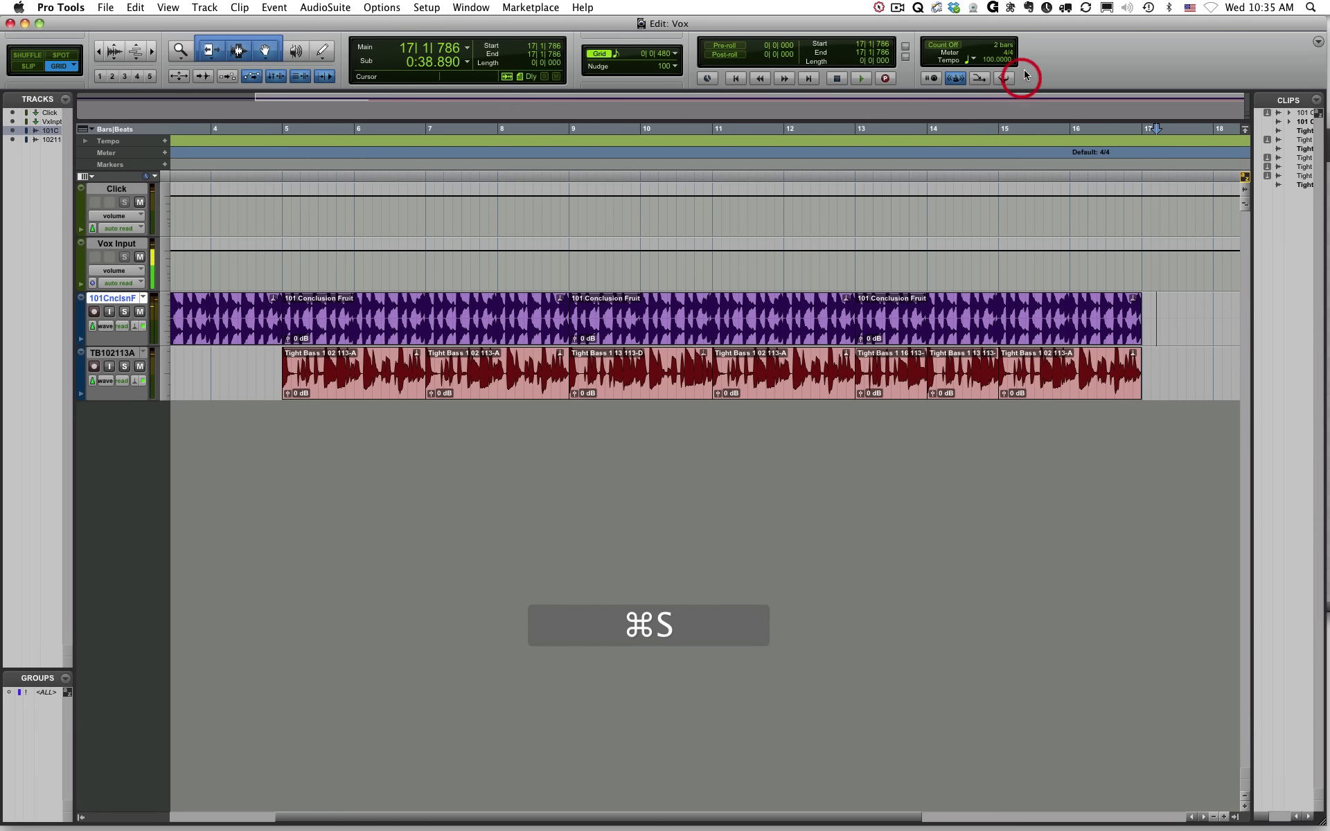
# - Set the session tempo to 110, save, and play the arrangement from 4|3|480 at the new tempo
pyautogui.write('1')
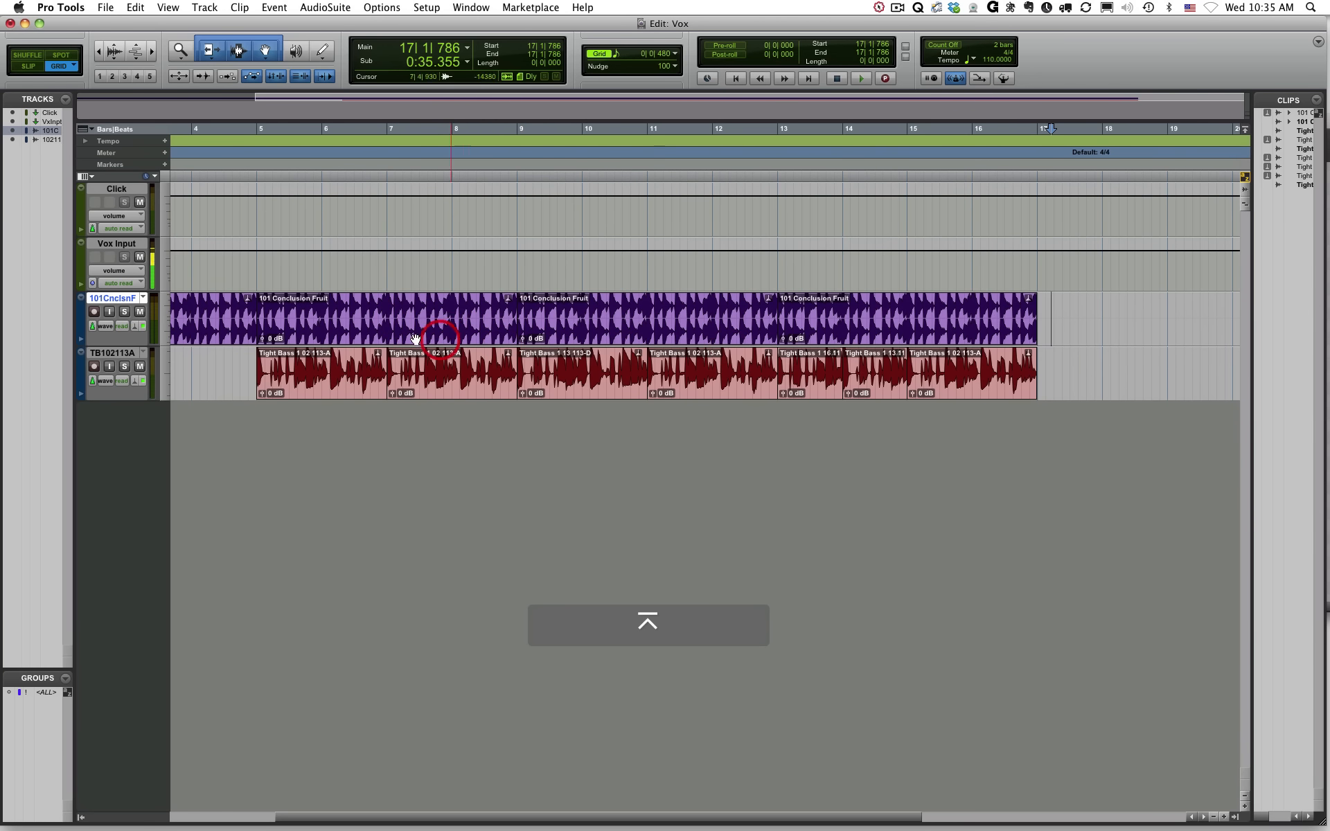
pyautogui.click(231, 309)
pyautogui.press('super+s')
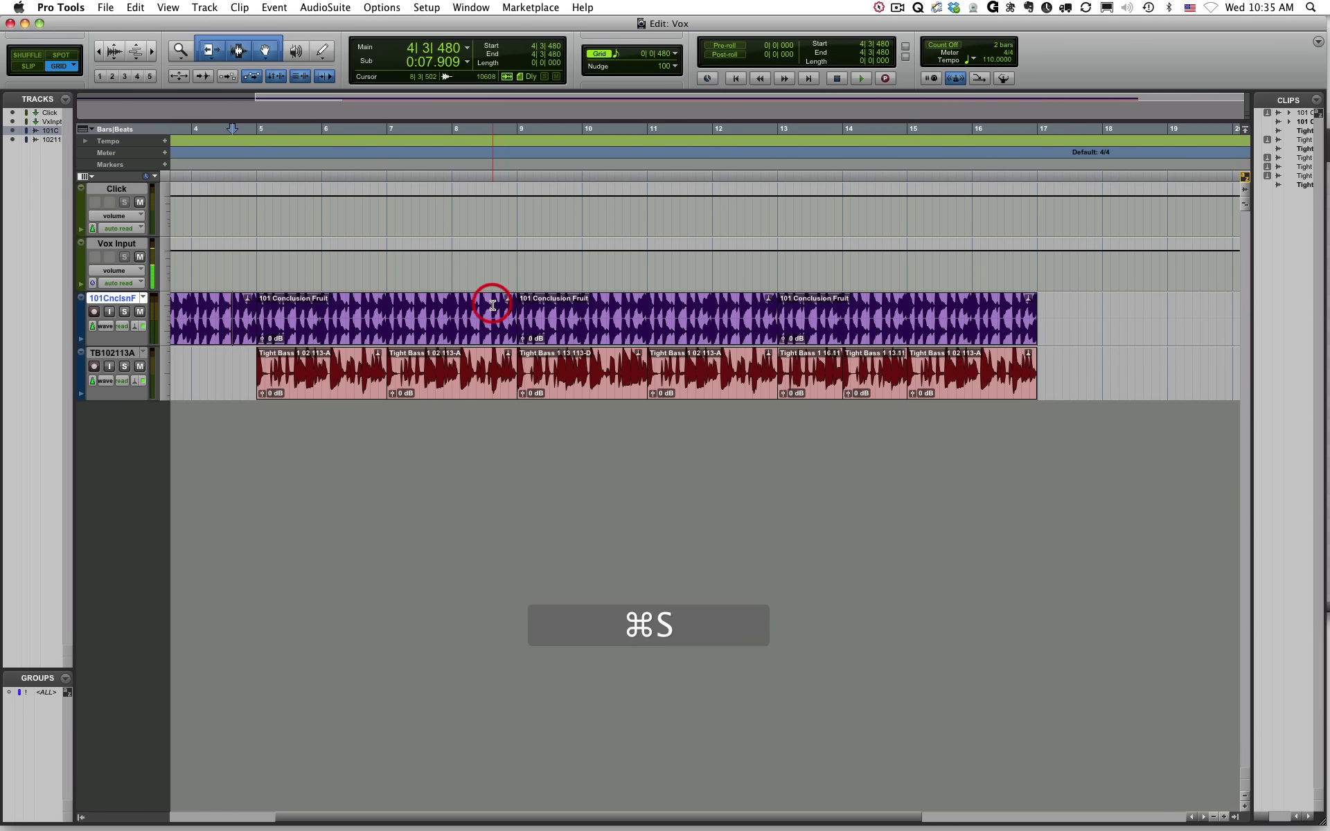
pyautogui.press('space')
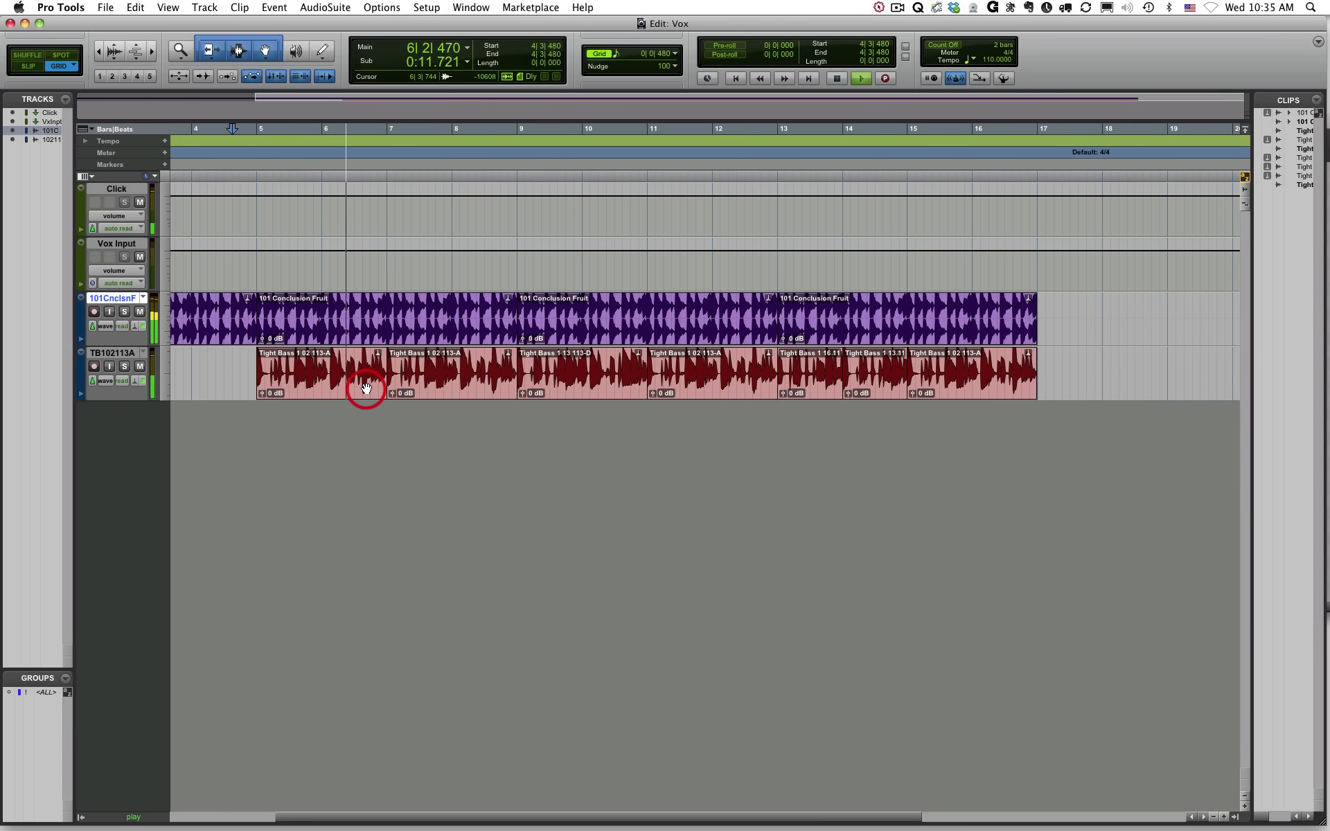
pyautogui.press('super+s')
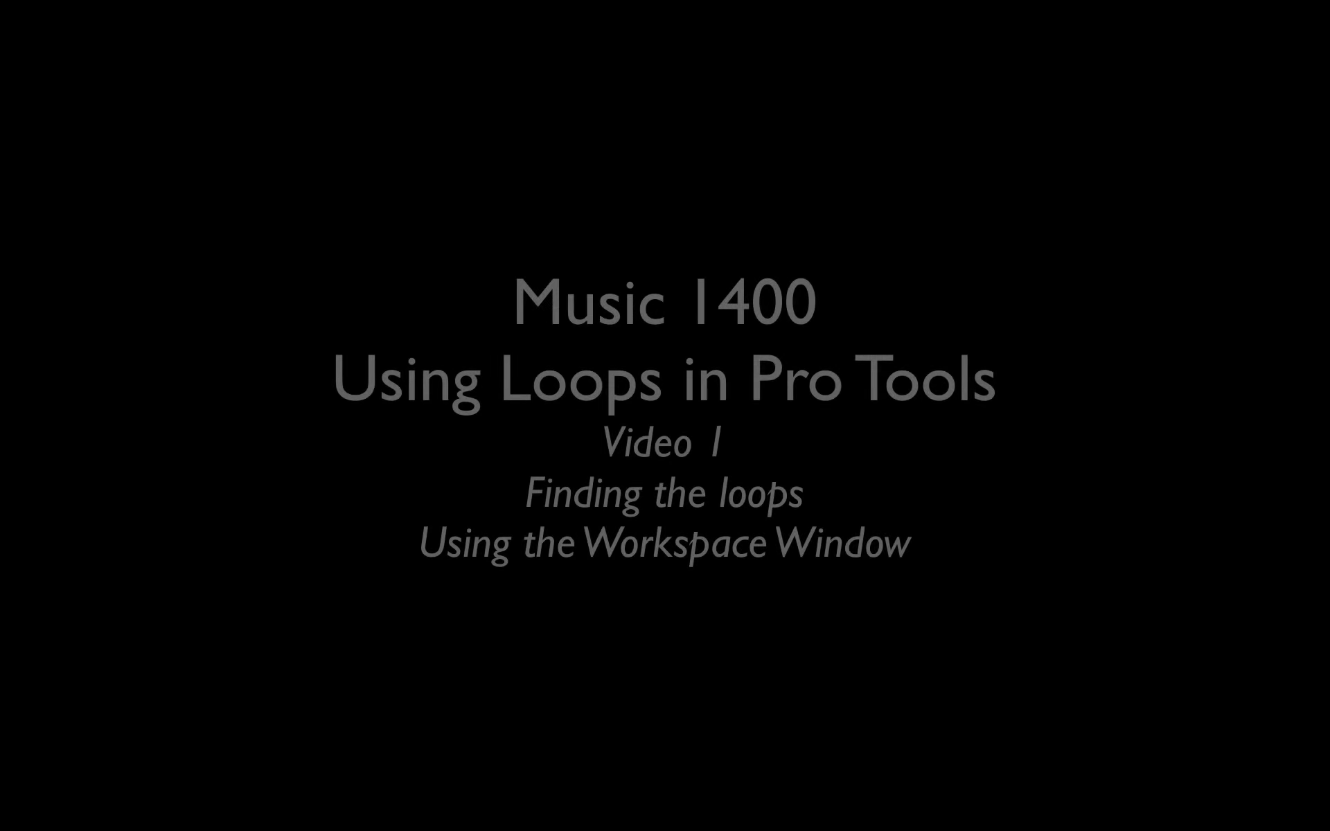